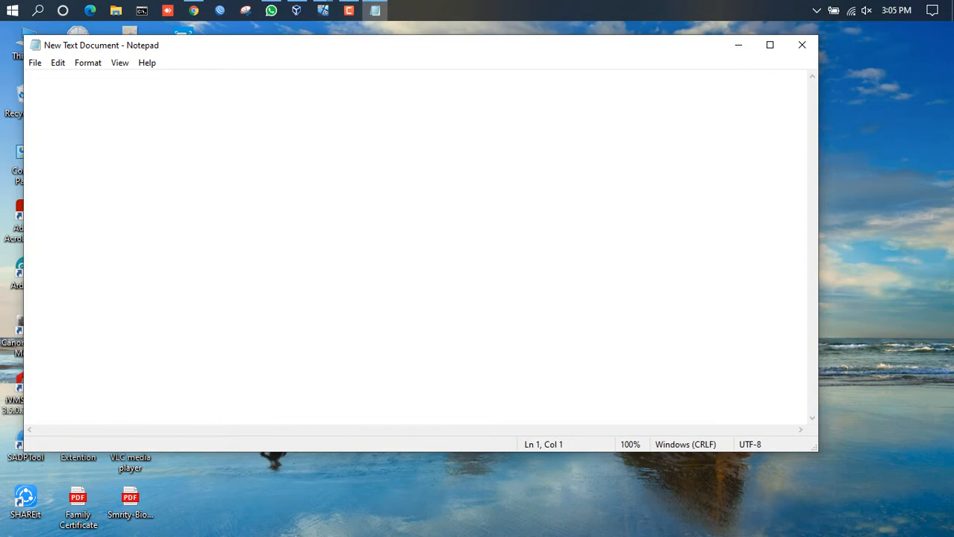
Step: Write the greeting lines "Hello everyone...." and "Wellcome to back my channel...." in the blank text document, separated by an empty line
{"action": "type", "text": "He"}
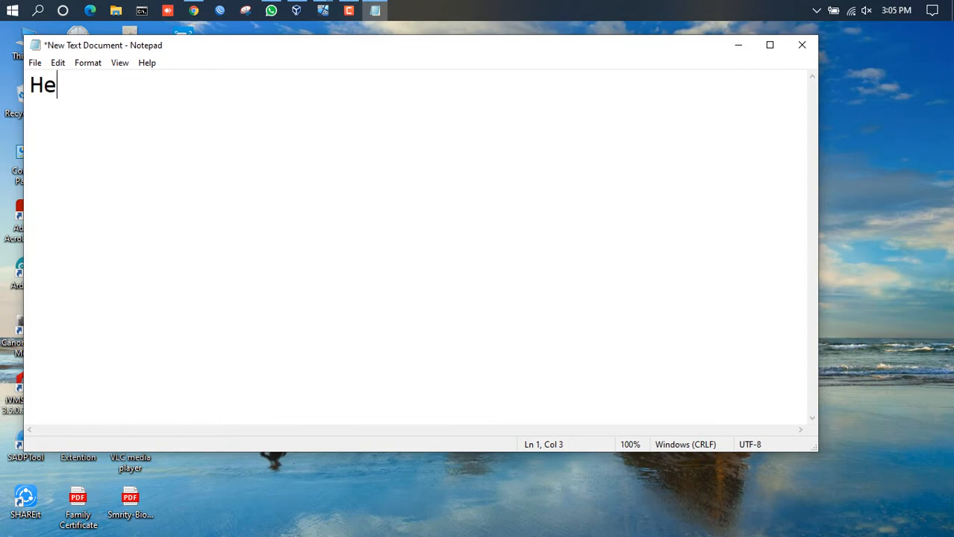
{"action": "type", "text": "llo ev"}
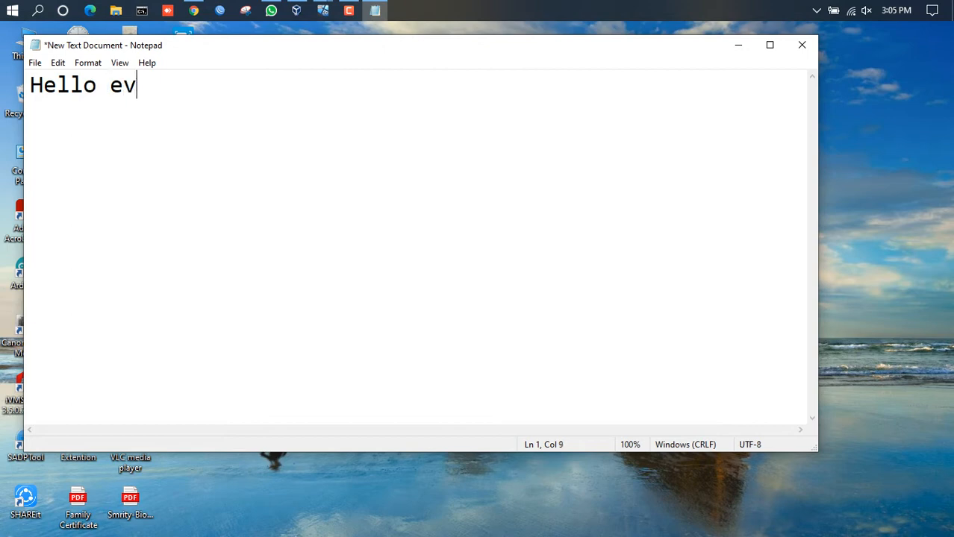
{"action": "type", "text": "eryone"}
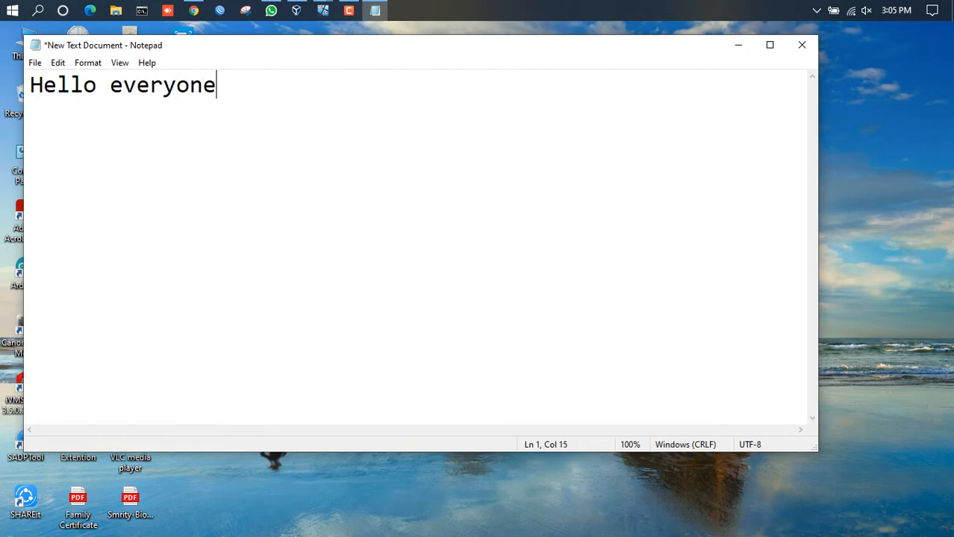
{"action": "type", "text": "...."}
{"action": "key", "text": "Return"}
{"action": "type", "text": "Well"}
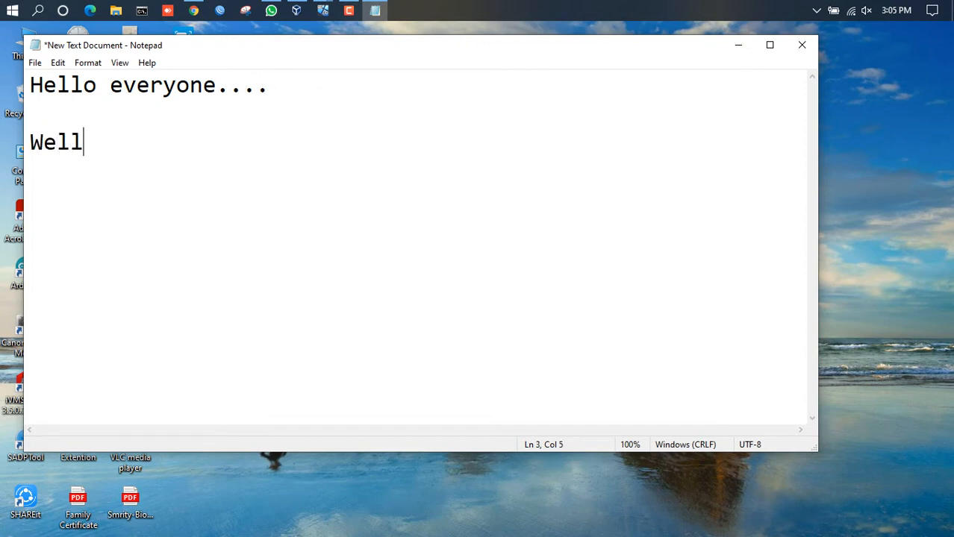
{"action": "type", "text": "come to ba"}
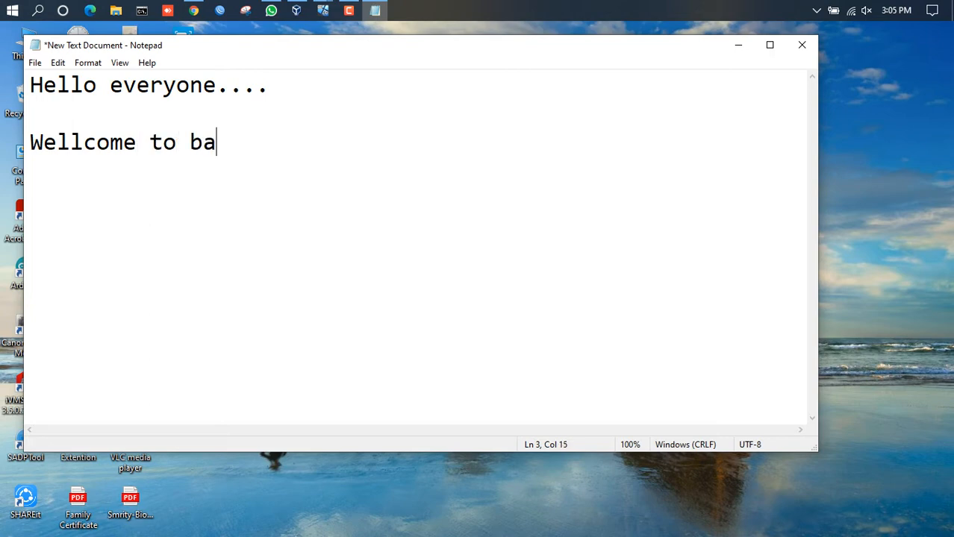
{"action": "type", "text": "ck my channel...."}
{"action": "key", "text": "Return"}
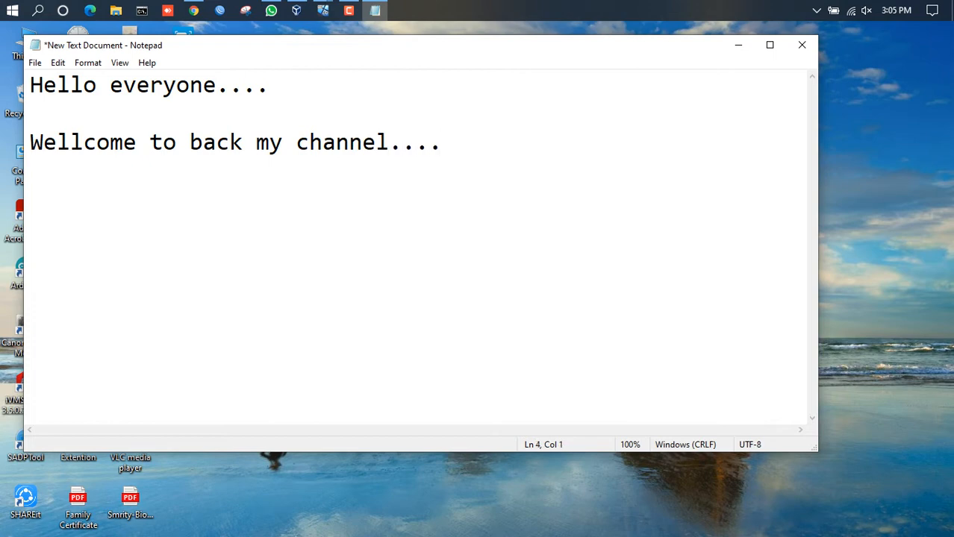
Step: Begin the topic line below the greeting with "Today i will show Mikrotikrouter"
{"action": "type", "text": "Today i"}
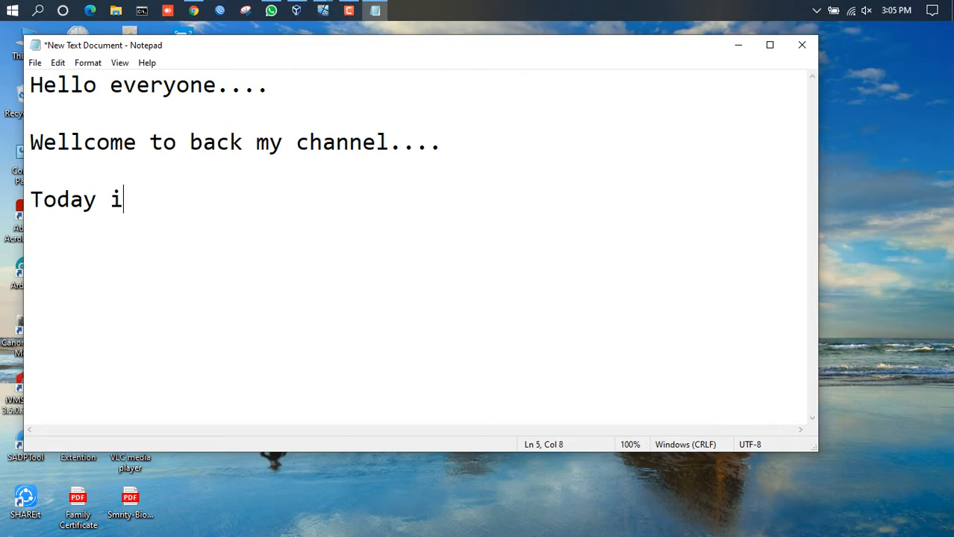
{"action": "type", "text": " will show"}
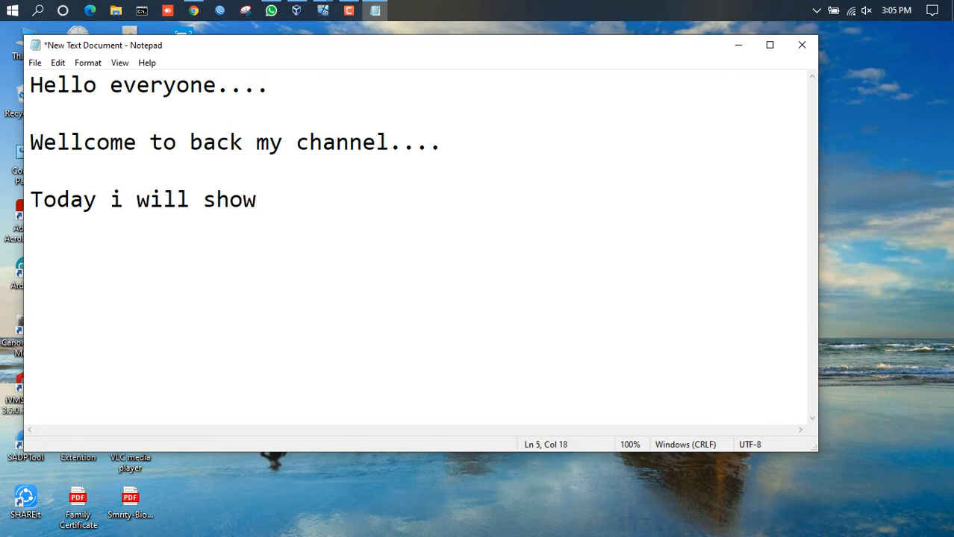
{"action": "type", "text": " Mikro"}
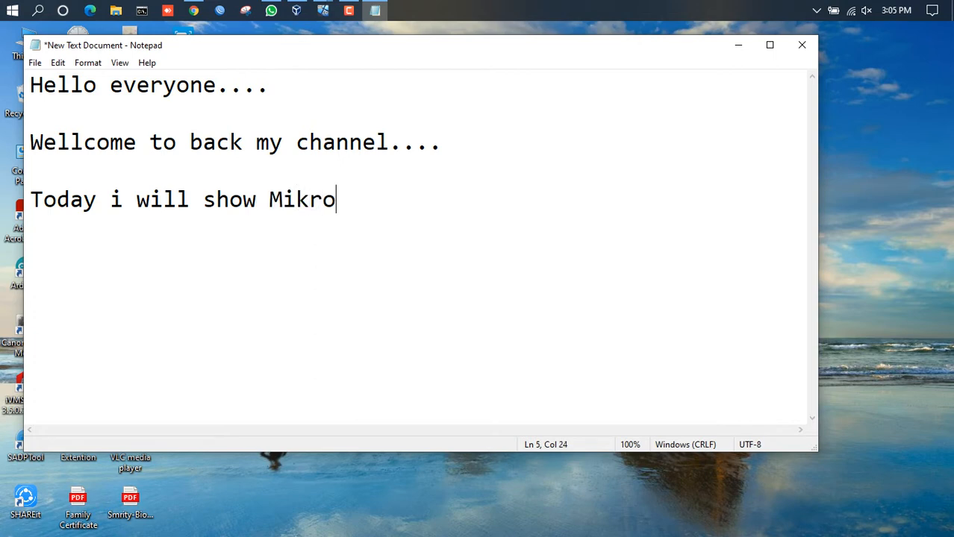
{"action": "type", "text": "tikrouter"}
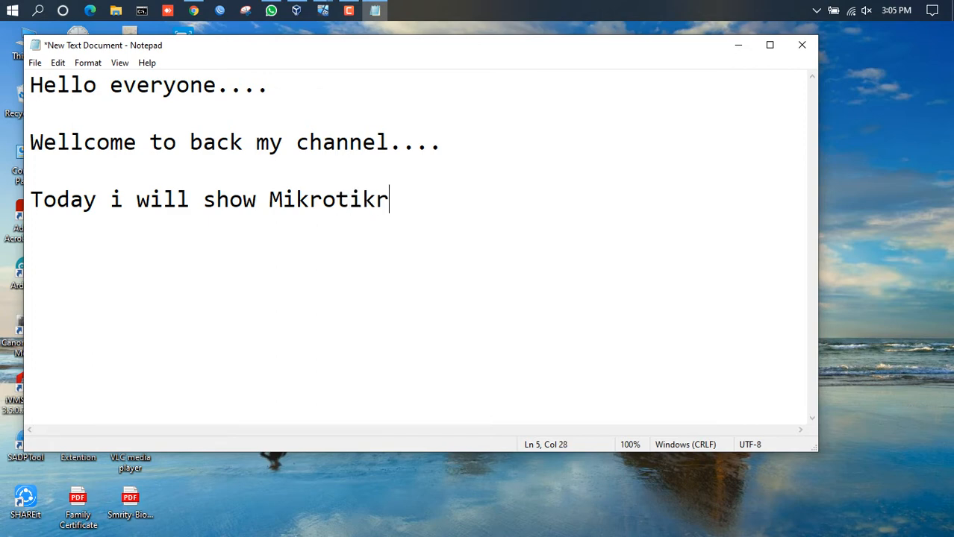
Step: Correct "Mikrotikrouter" to "Mikrotik Router" with a space and a capital R, returning to the line's end
{"action": "key", "text": "Left"}
{"action": "key", "text": "Left"}
{"action": "key", "text": "Left"}
{"action": "key", "text": "Left"}
{"action": "key", "text": "Left"}
{"action": "key", "text": "Left"}
{"action": "key", "text": "Left"}
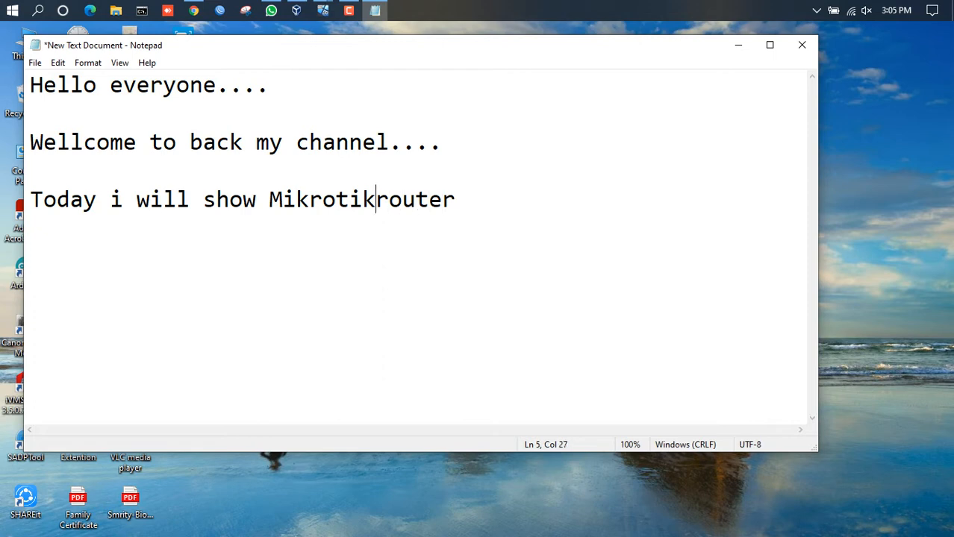
{"action": "key", "text": "Delete"}
{"action": "type", "text": "R"}
{"action": "key", "text": "Right"}
{"action": "key", "text": "Right"}
{"action": "key", "text": "Right"}
{"action": "key", "text": "Right"}
{"action": "key", "text": "Right"}
{"action": "key", "text": "Right"}
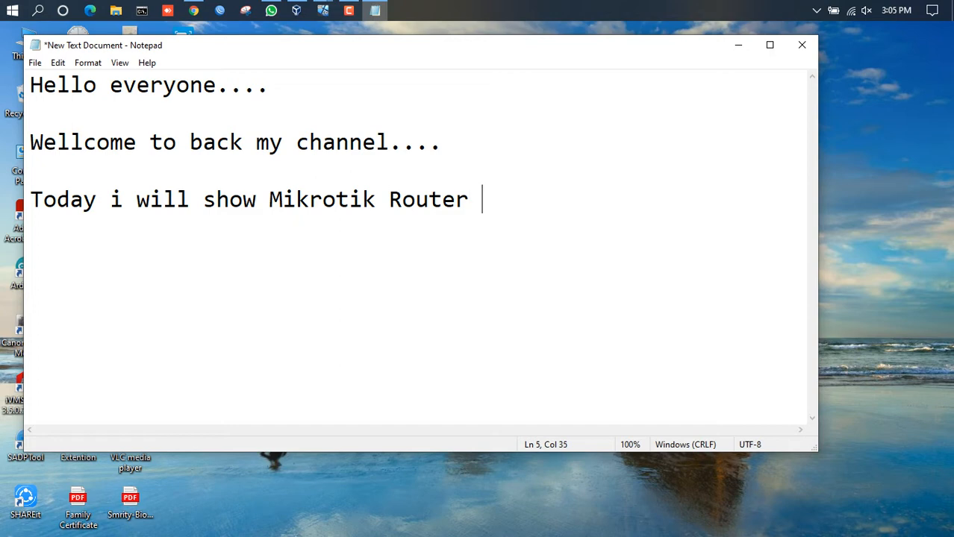
Step: Complete the topic line with "Basic Configure.." after "Mikrotik Router"
{"action": "type", "text": "Basi"}
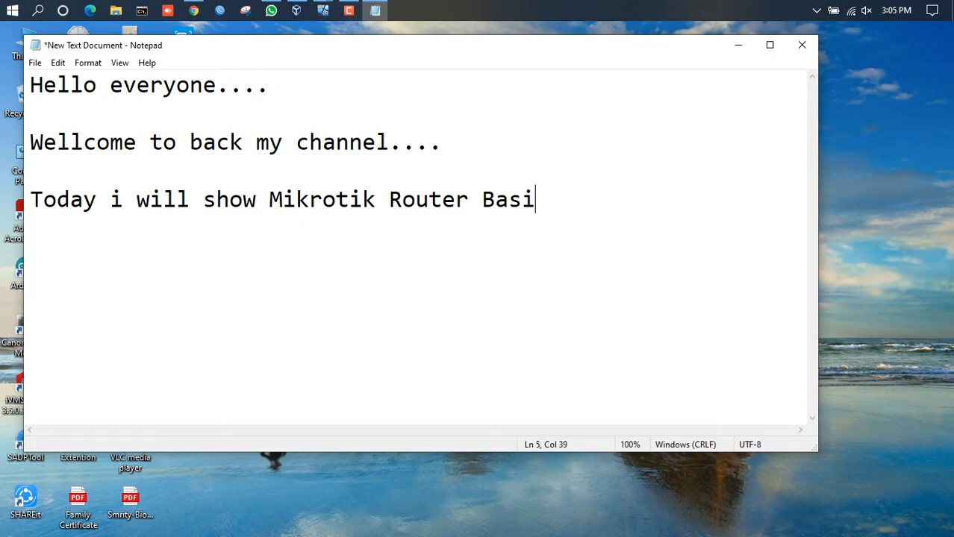
{"action": "type", "text": "c Con"}
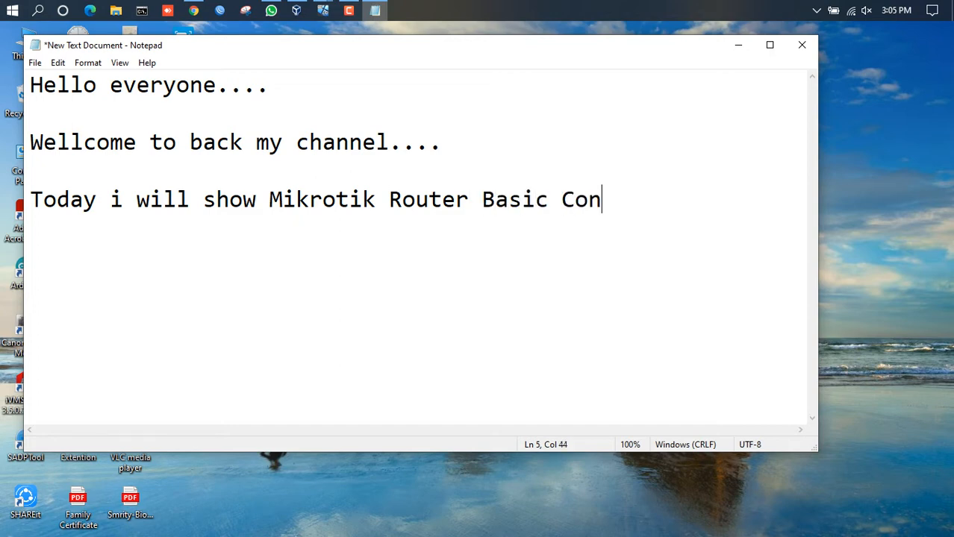
{"action": "type", "text": "figure.."}
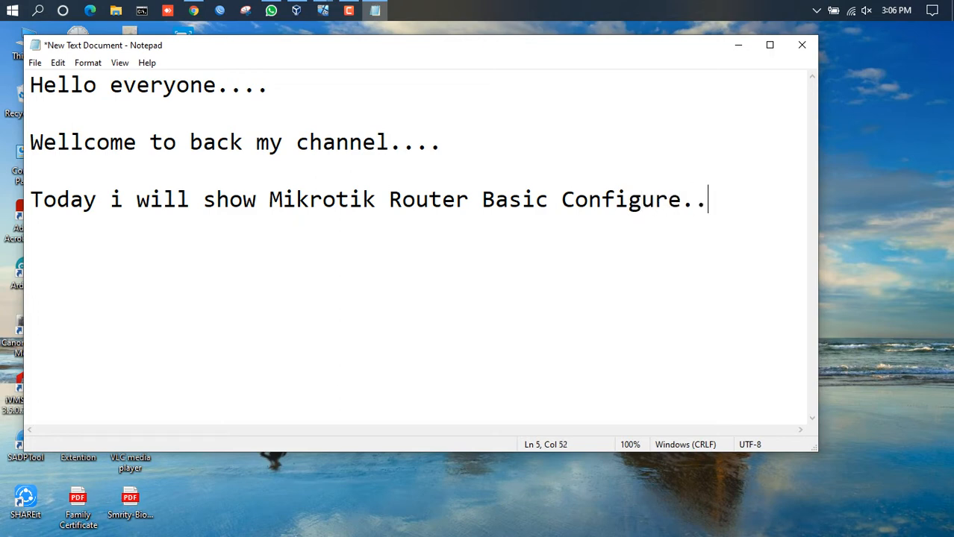
Step: Add the line "My ISP given IP-175.29.198.38/30" below the topic line, leaving one empty line between them
{"action": "key", "text": "Return"}
{"action": "key", "text": "Return"}
{"action": "type", "text": "My ISP "}
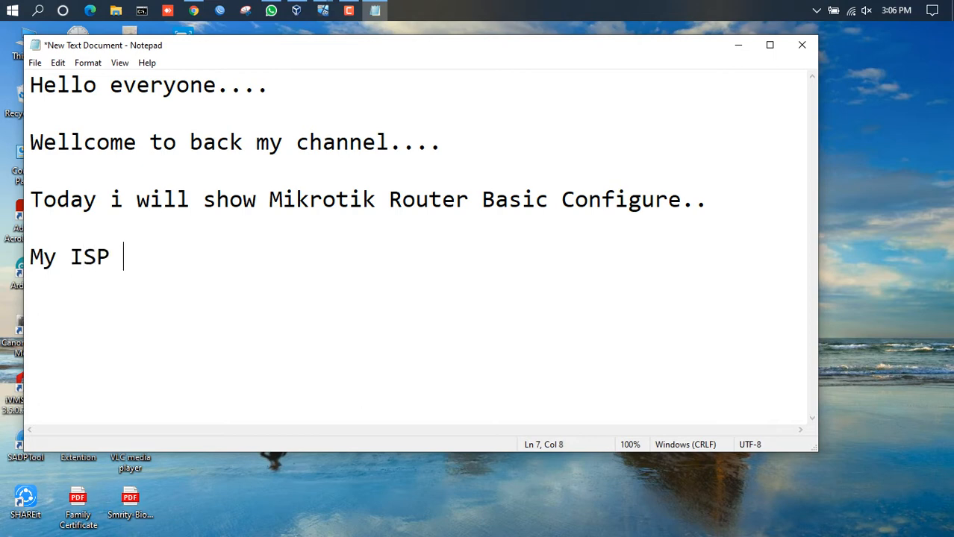
{"action": "type", "text": "given"}
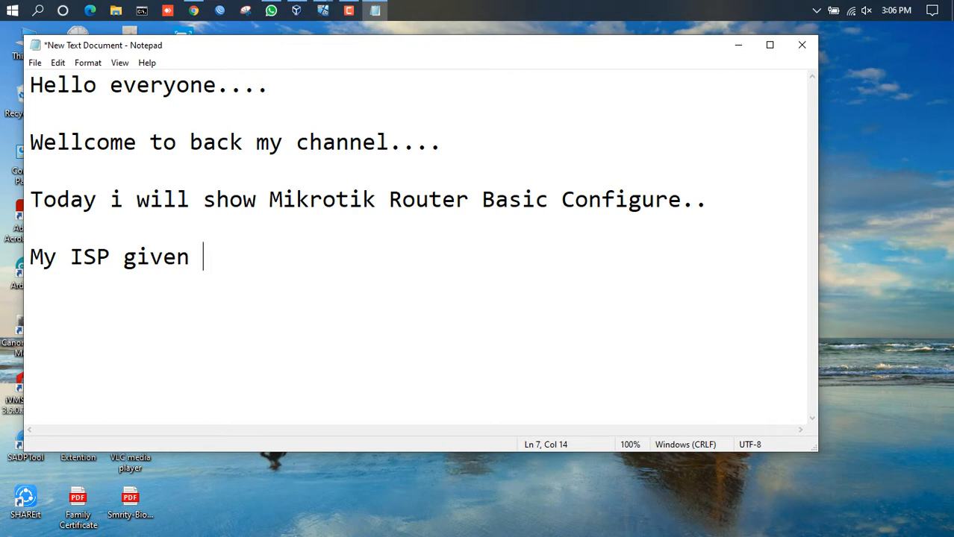
{"action": "type", "text": " IP-17"}
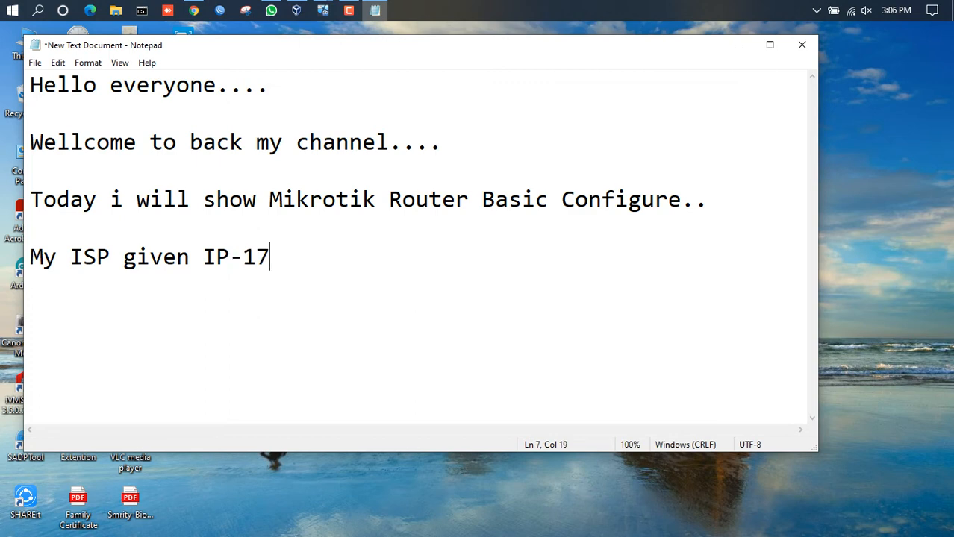
{"action": "type", "text": "5.29.1"}
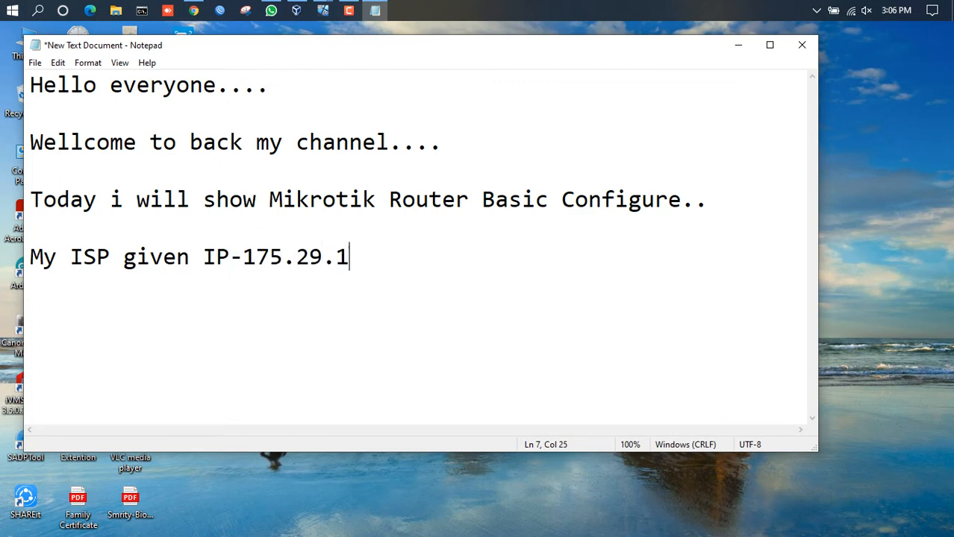
{"action": "type", "text": "98.38"}
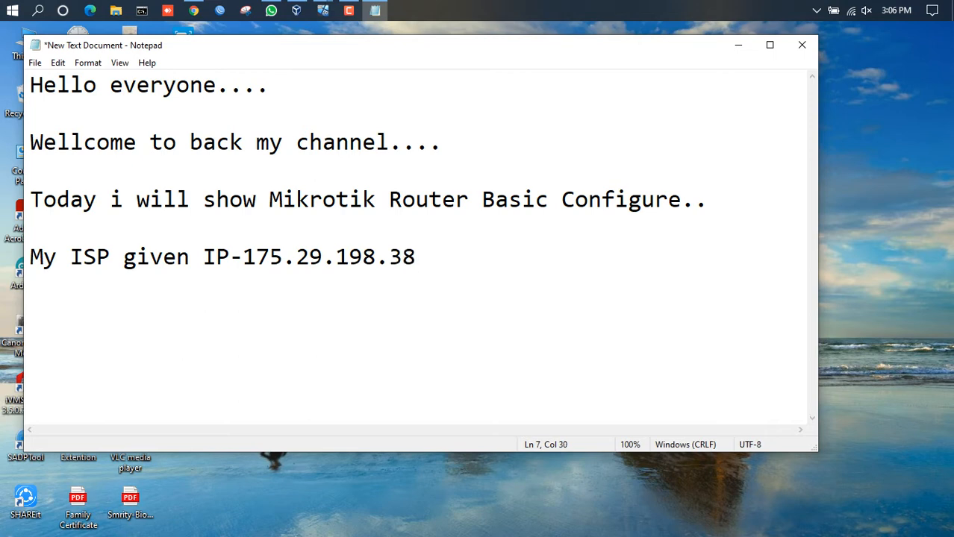
{"action": "type", "text": "/30"}
Step: Add the line "My local IP-192.168.100.1/24" directly below the ISP address
{"action": "key", "text": "Return"}
{"action": "type", "text": "My lo"}
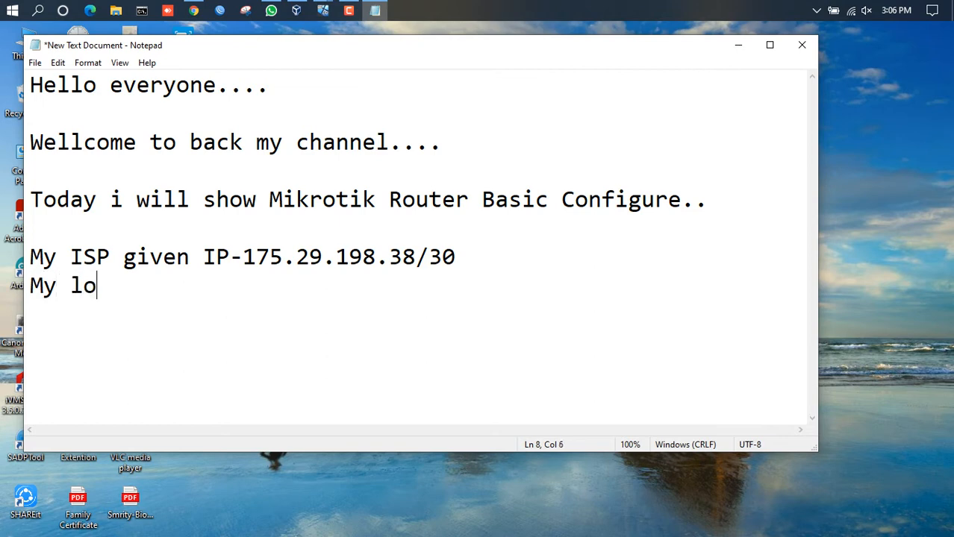
{"action": "type", "text": "cal"}
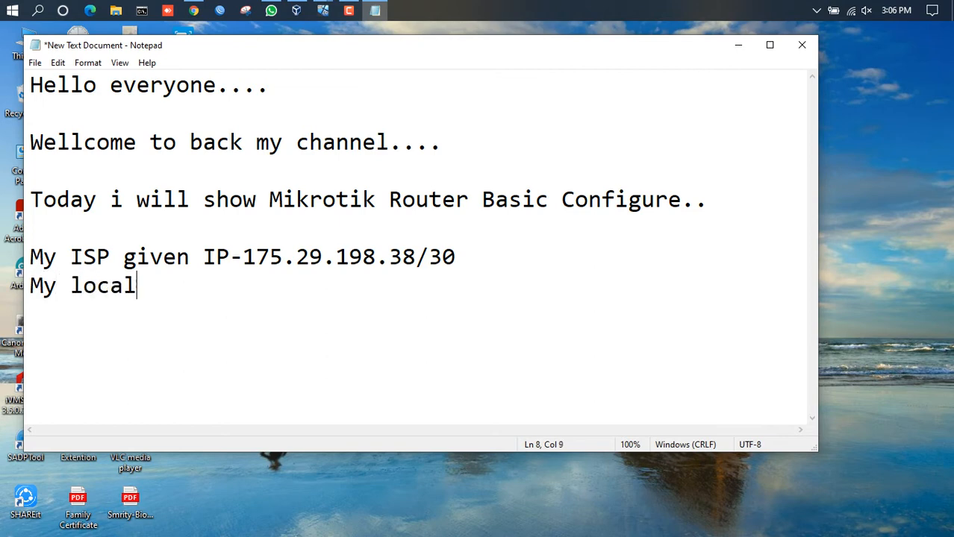
{"action": "type", "text": " IP-192.168.100."}
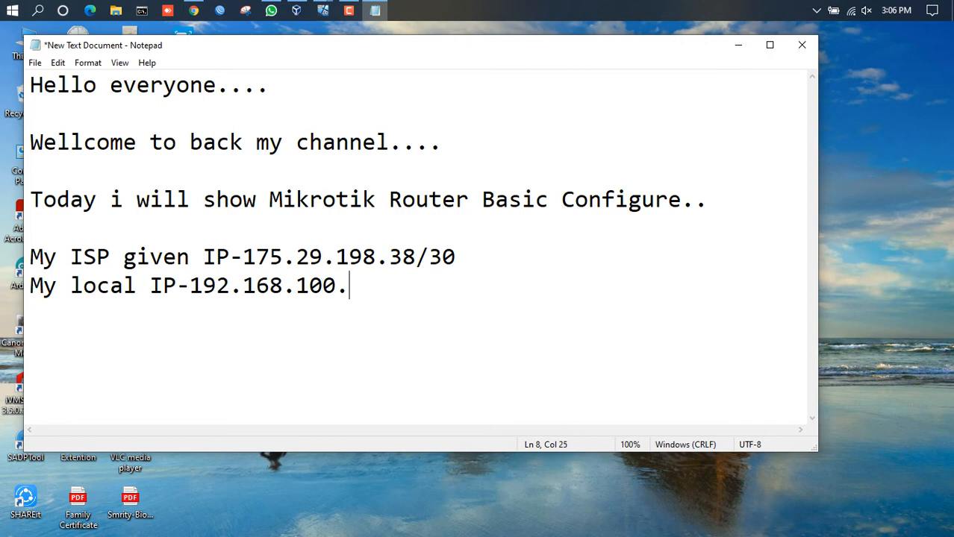
{"action": "type", "text": "1/2"}
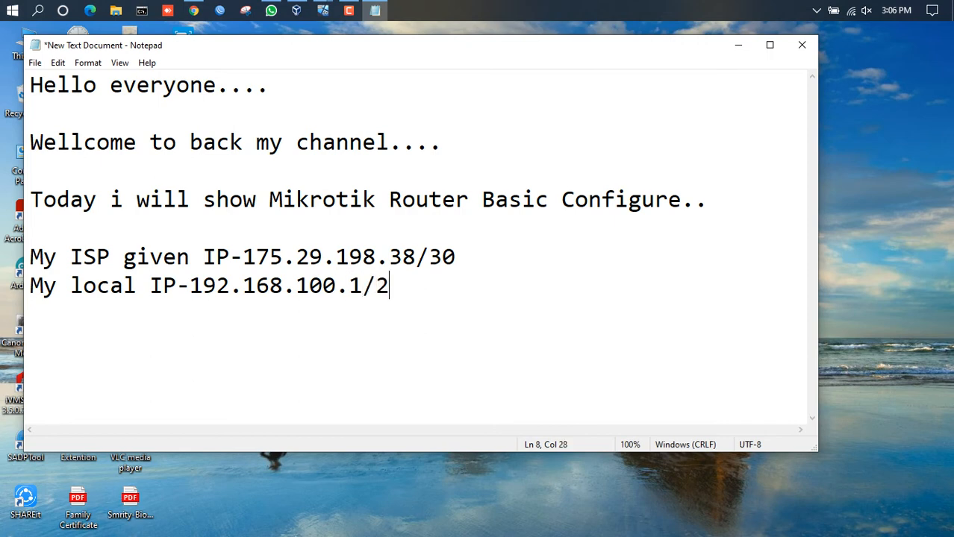
{"action": "type", "text": "4"}
Step: Close the note with "Lets do it..." after an empty line below the local IP
{"action": "key", "text": "Return"}
{"action": "key", "text": "Return"}
{"action": "type", "text": "Le"}
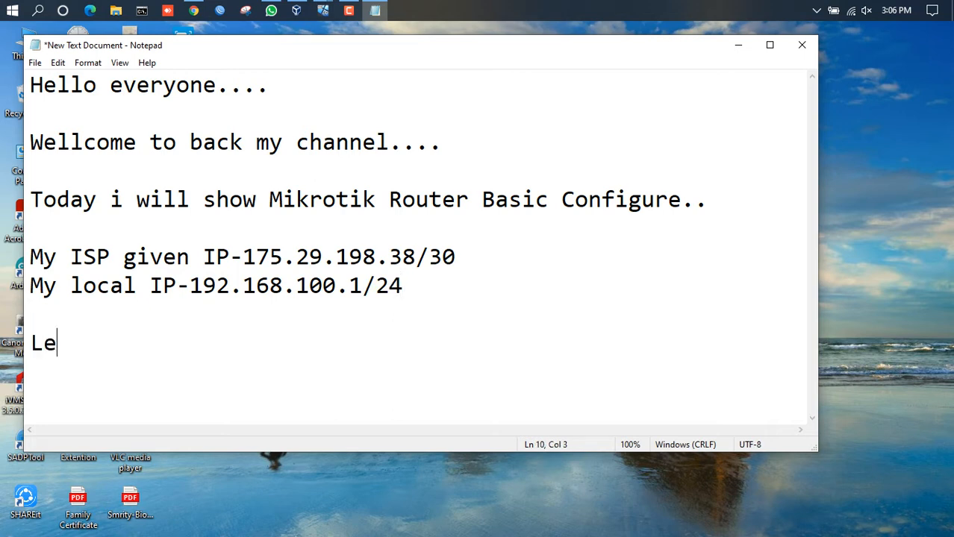
{"action": "type", "text": "ts do it..."}
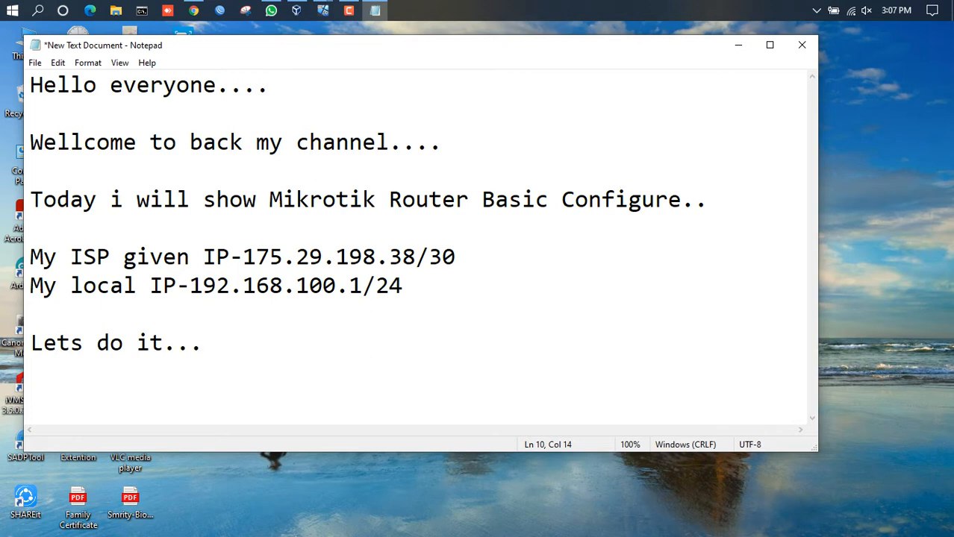
Step: Switch to the Windows10 virtual machine in VirtualBox and launch WinBox from its desktop shortcut
{"action": "left_click", "coordinate": [322, 11]}
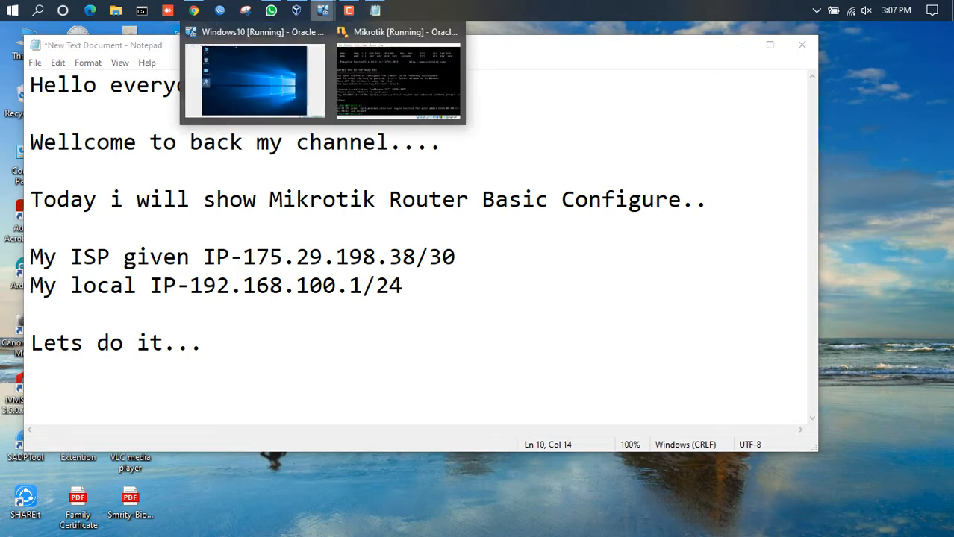
{"action": "left_click", "coordinate": [315, 57]}
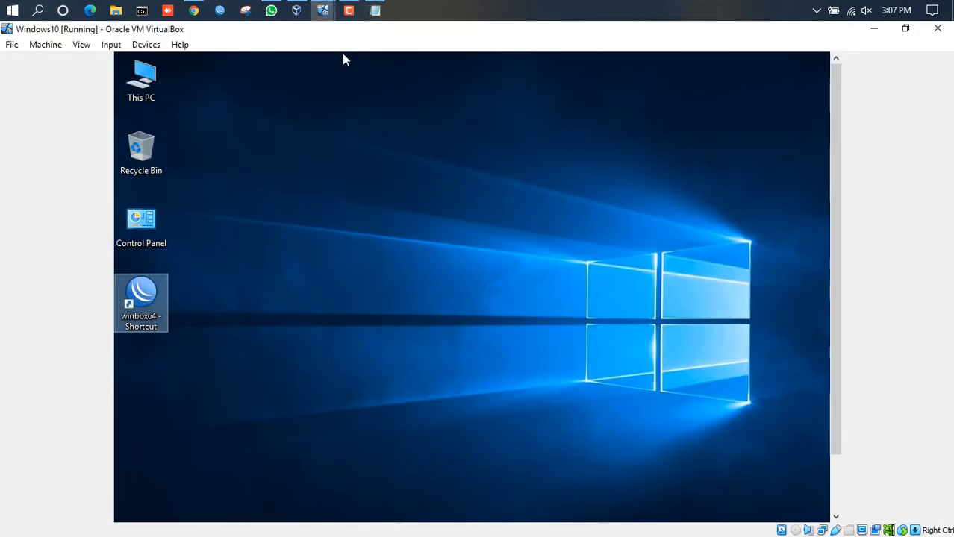
{"action": "double_click", "coordinate": [145, 296]}
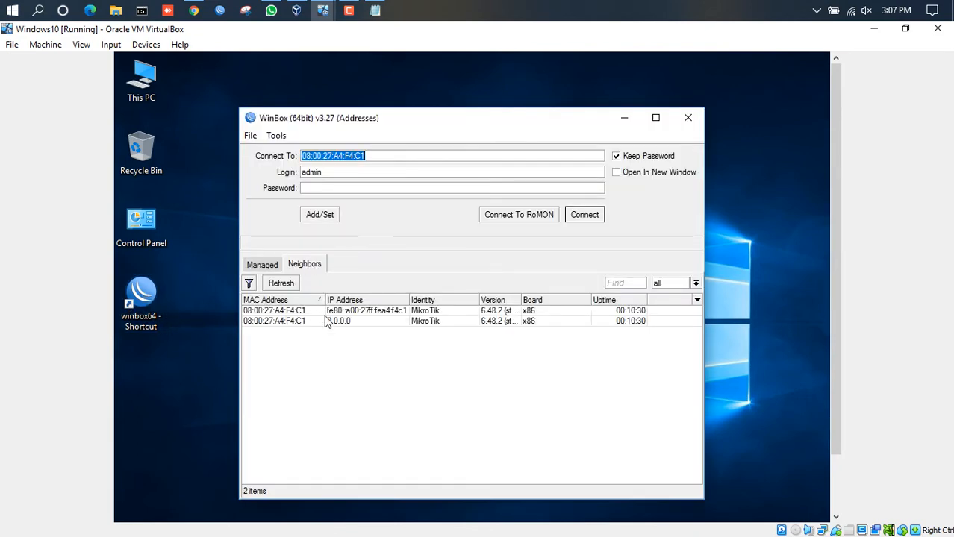
Step: Connect to the MikroTik neighbor listed with IP 0.0.0.0 as admin and dismiss the RouterOS welcome notice
{"action": "left_click", "coordinate": [333, 322]}
{"action": "left_click", "coordinate": [332, 323]}
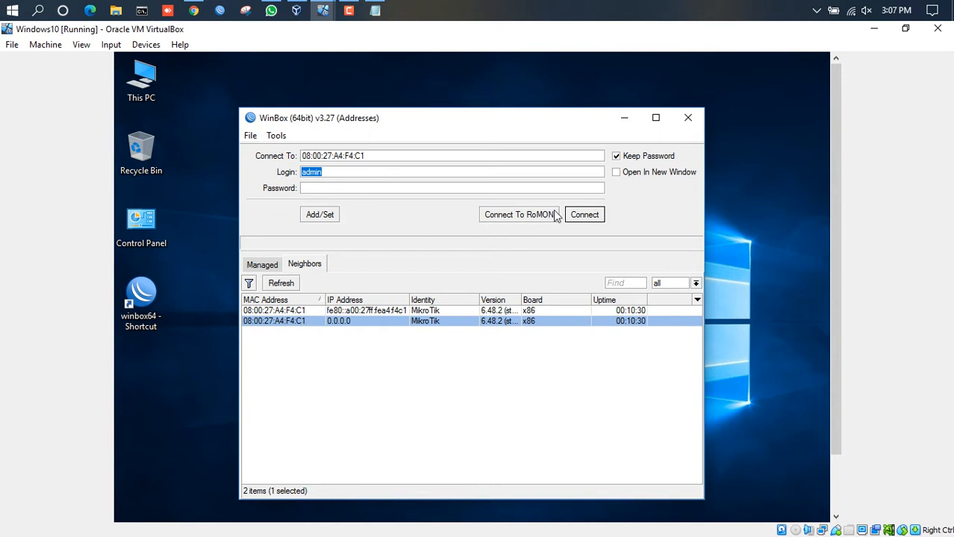
{"action": "left_click", "coordinate": [584, 216]}
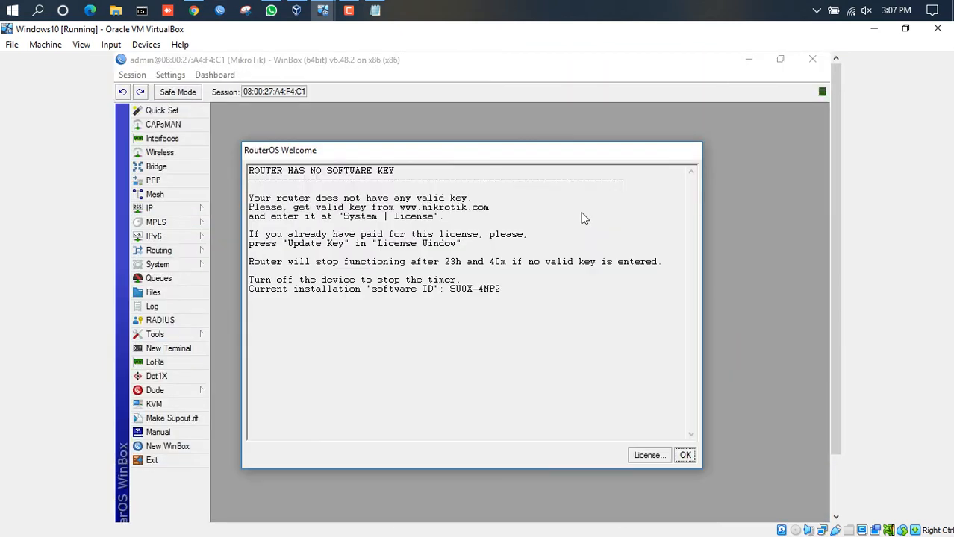
{"action": "left_click", "coordinate": [683, 454]}
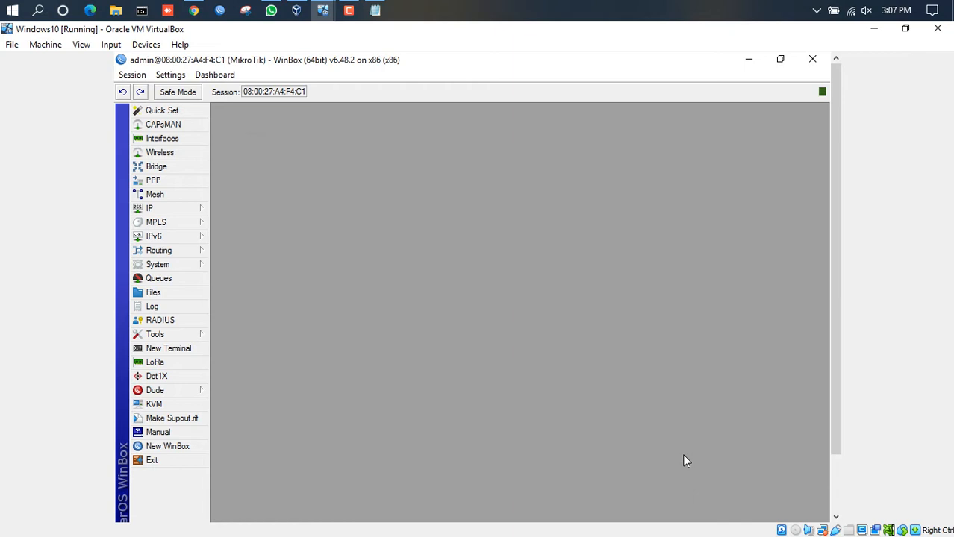
Step: Open the router's interface list and rename the ether1 interface to ether1-WAN
{"action": "left_click", "coordinate": [179, 138]}
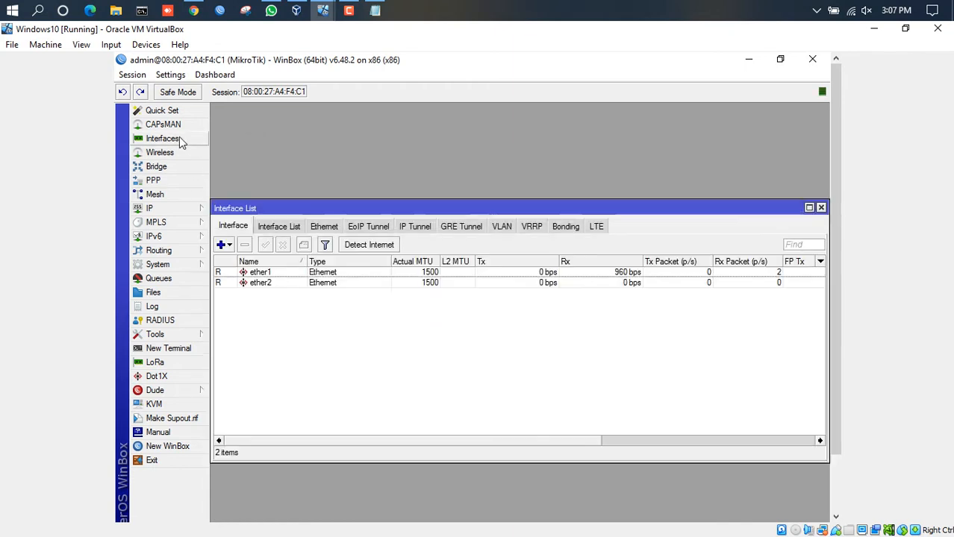
{"action": "double_click", "coordinate": [261, 272]}
{"action": "left_click", "coordinate": [494, 221]}
{"action": "type", "text": "-WAN"}
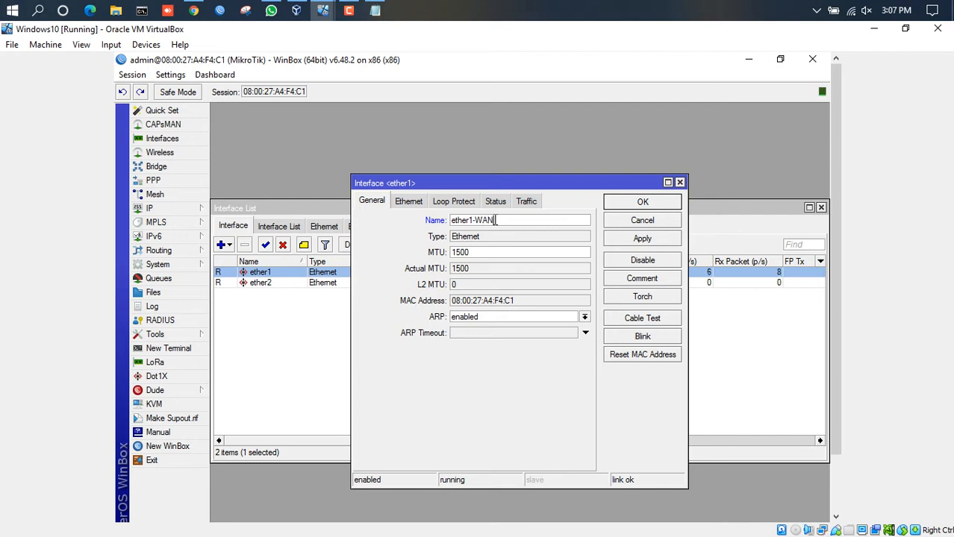
{"action": "left_click", "coordinate": [633, 206]}
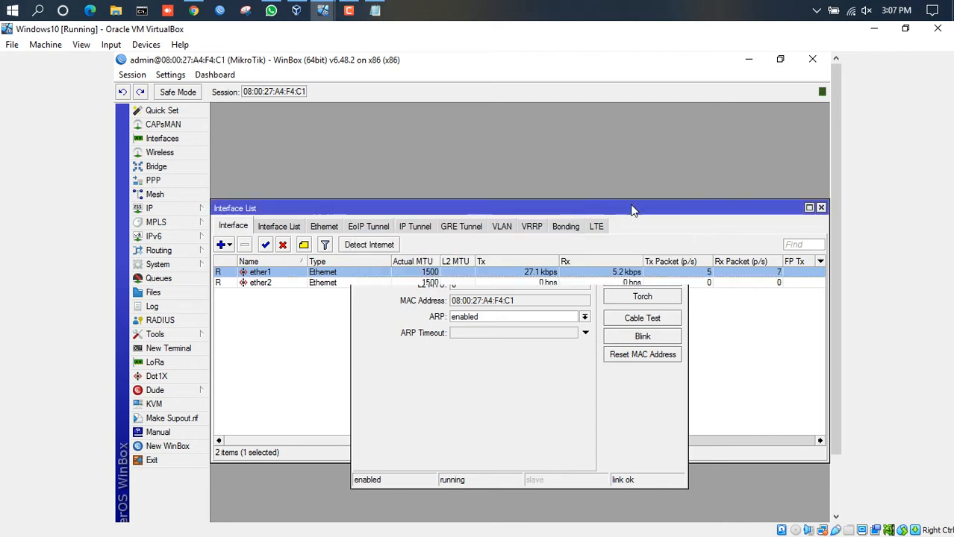
Step: Rename the ether2 interface to ether2-LAN
{"action": "double_click", "coordinate": [284, 284]}
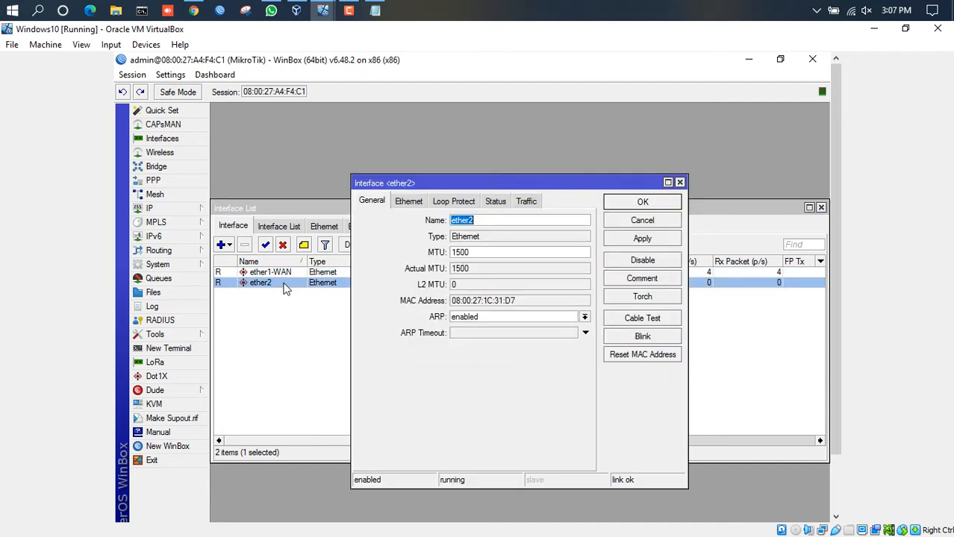
{"action": "left_click", "coordinate": [485, 220]}
{"action": "type", "text": "-LAN"}
{"action": "left_click", "coordinate": [625, 203]}
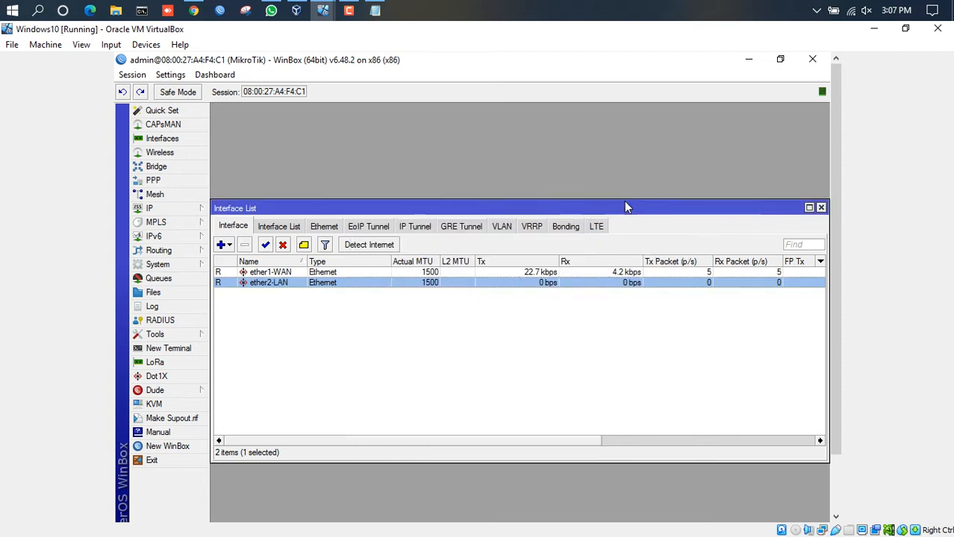
Step: Switch to the Notepad note, add the line "1. First we change Interface name..." and start the following line with "2.", then minimise the note
{"action": "left_click", "coordinate": [375, 10]}
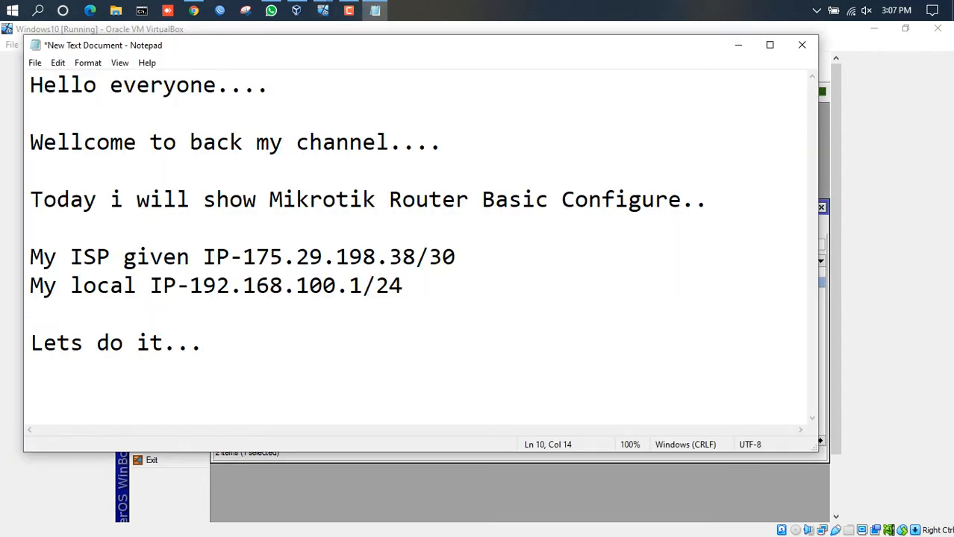
{"action": "key", "text": "Return"}
{"action": "key", "text": "Return"}
{"action": "type", "text": "1. Fis"}
{"action": "key", "text": "BackSpace"}
{"action": "type", "text": "rst"}
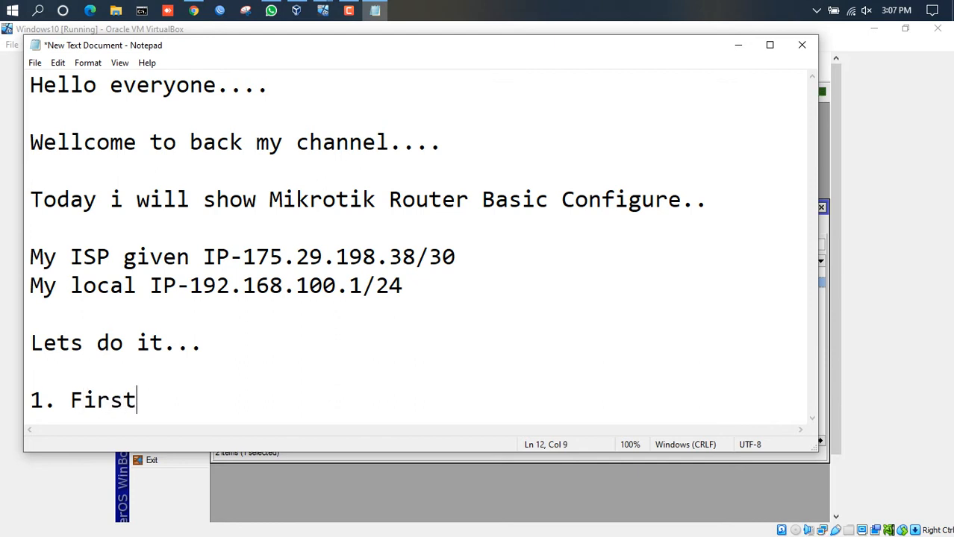
{"action": "type", "text": " we ch"}
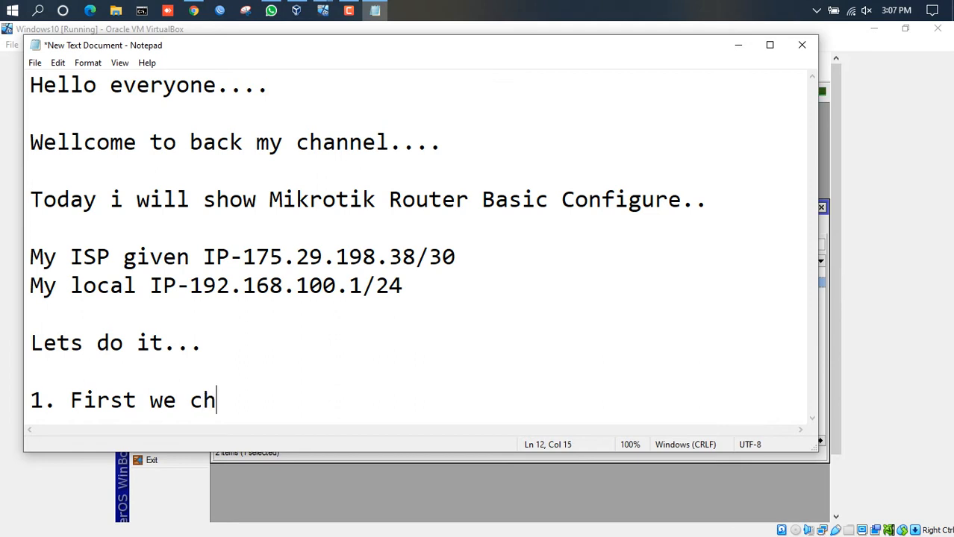
{"action": "type", "text": "ange Inter"}
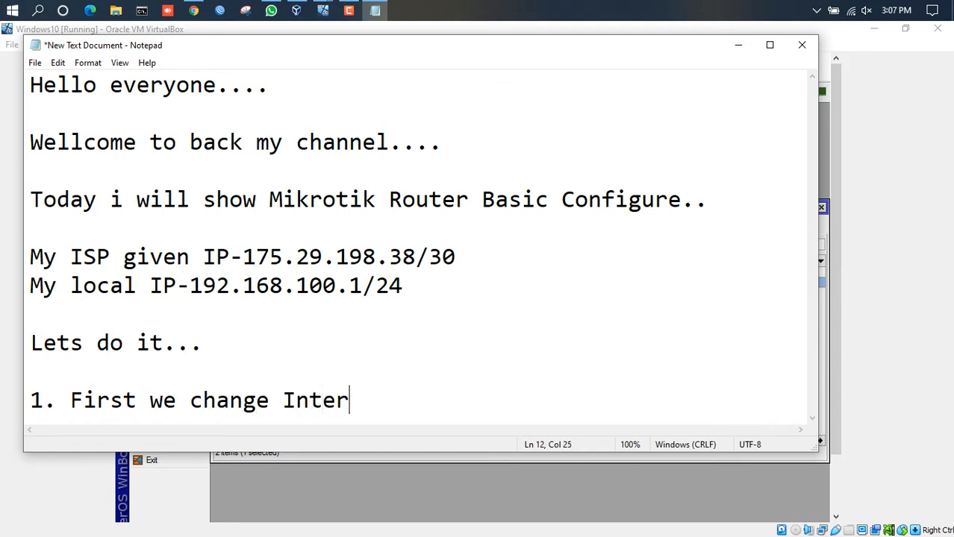
{"action": "type", "text": "face name..."}
{"action": "key", "text": "Return"}
{"action": "key", "text": "Return"}
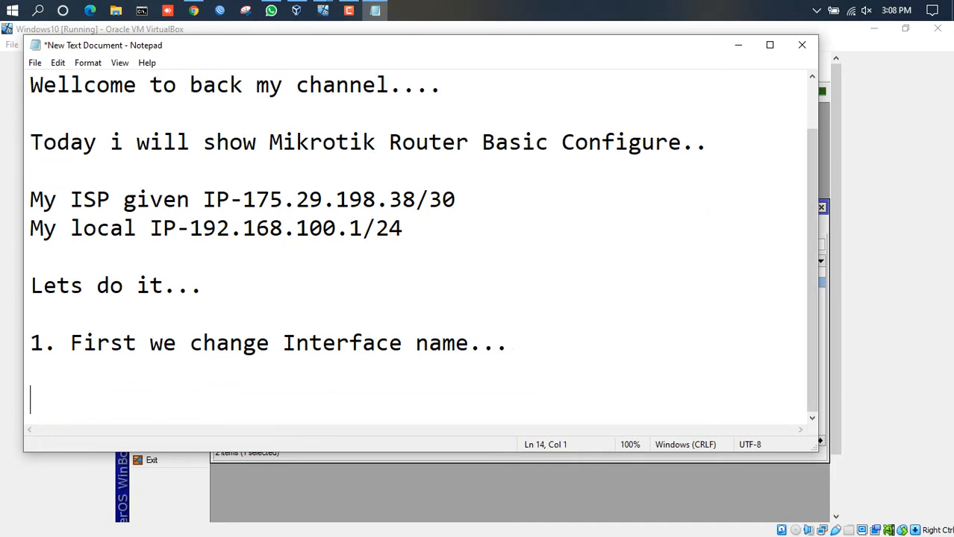
{"action": "key", "text": "BackSpace"}
{"action": "type", "text": "2."}
{"action": "left_click", "coordinate": [738, 45]}
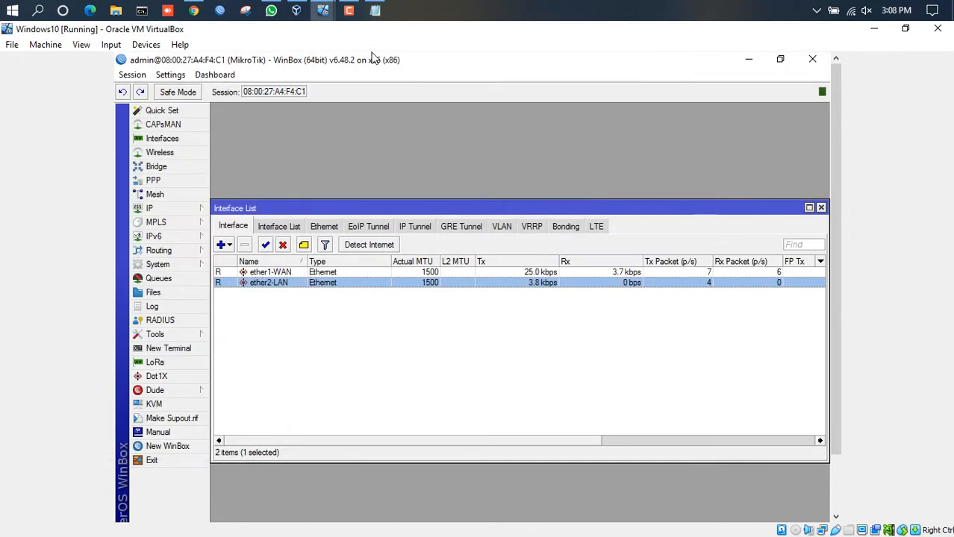
Step: Close the interface list in WinBox and open the router's ARP list
{"action": "key", "text": "Escape"}
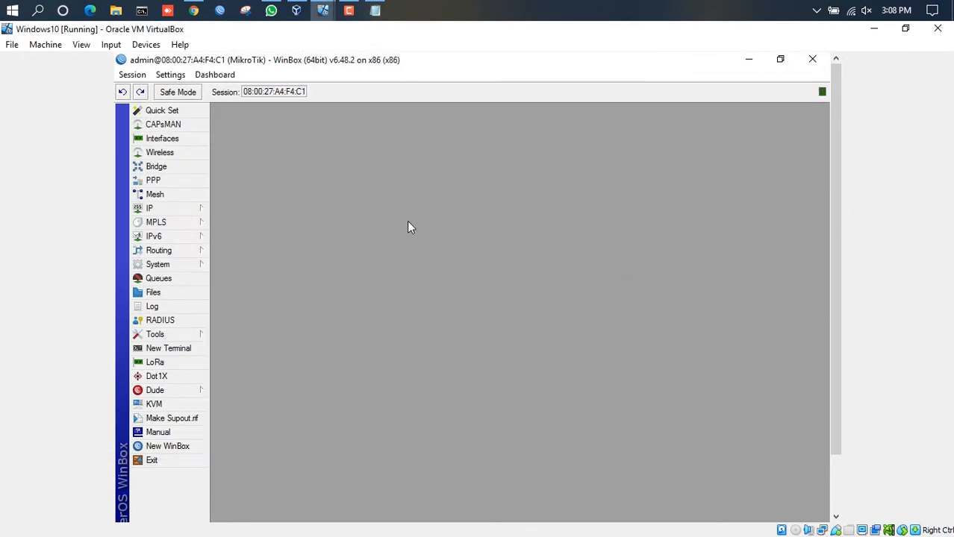
{"action": "left_click", "coordinate": [167, 207]}
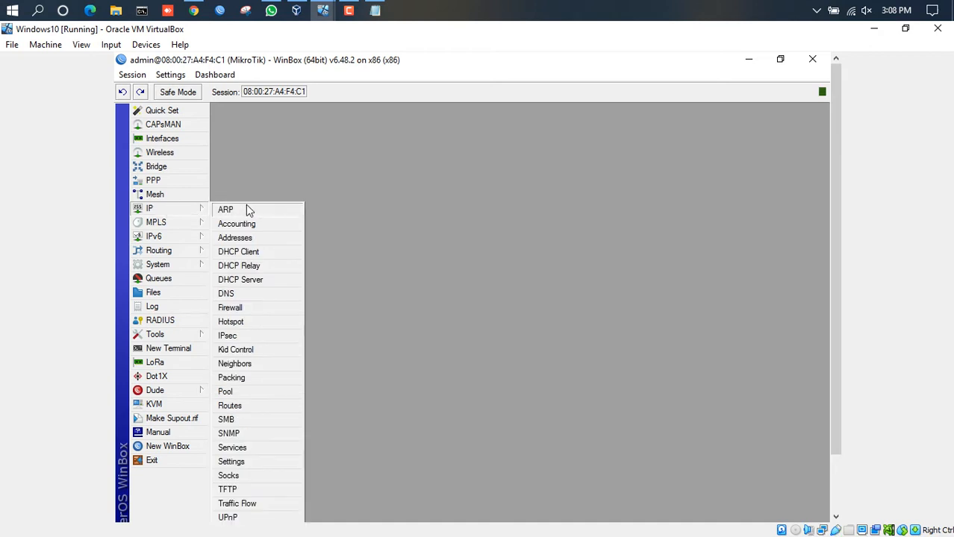
{"action": "left_click", "coordinate": [248, 211]}
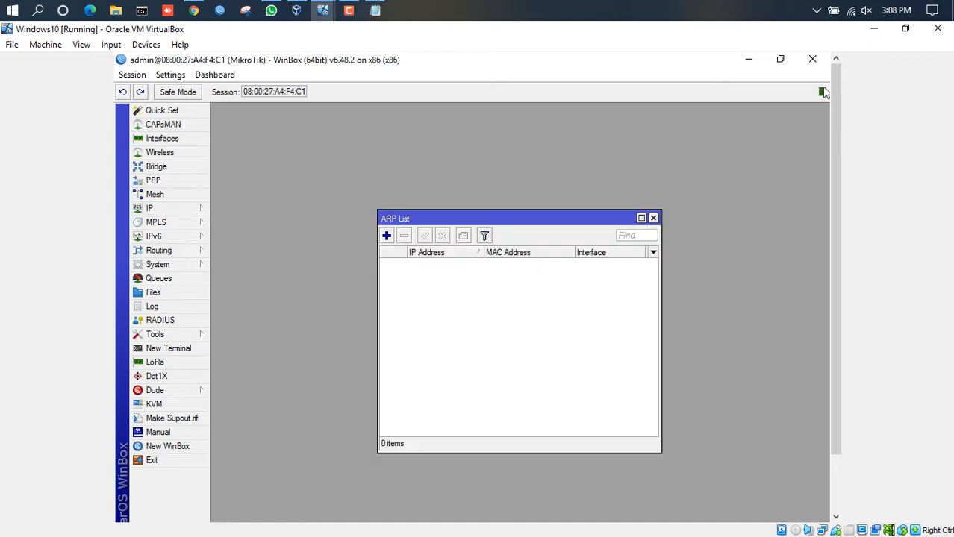
Step: Shrink the virtual machine window, bring the ARP list into view and place the Notepad note beside it
{"action": "left_click", "coordinate": [905, 29]}
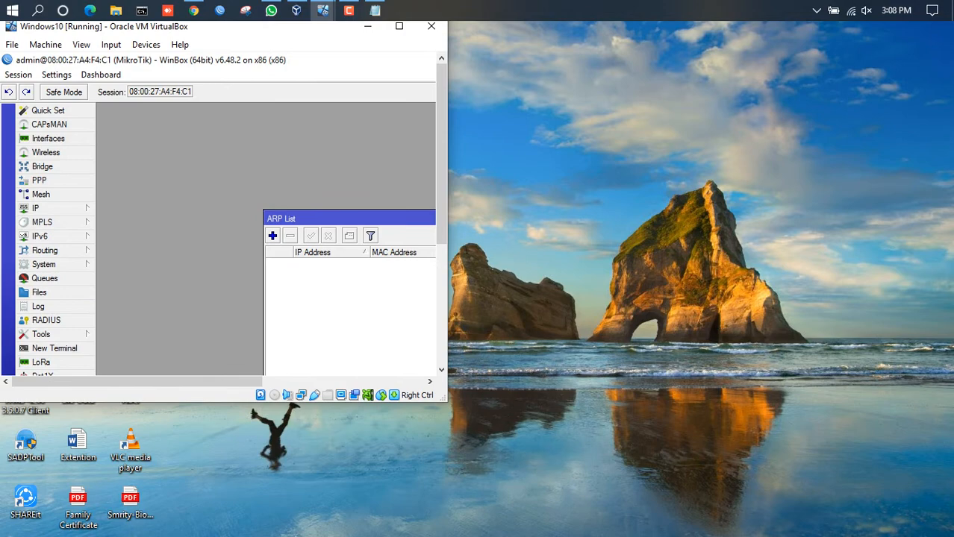
{"action": "left_click_drag", "start_coordinate": [370, 219], "coordinate": [215, 127]}
{"action": "left_click", "coordinate": [375, 11]}
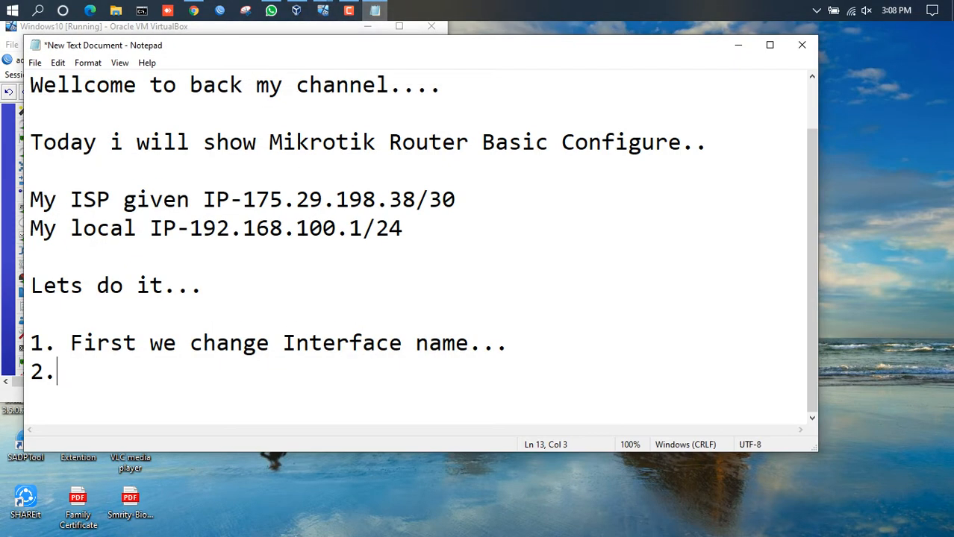
{"action": "left_click_drag", "start_coordinate": [24, 247], "coordinate": [216, 247]}
{"action": "left_click_drag", "start_coordinate": [478, 45], "coordinate": [714, 40]}
Step: Complete item 2 of the note as "2.Then we add our IP address.." and start a new line
{"action": "type", "text": "Then"}
{"action": "type", "text": "we add "}
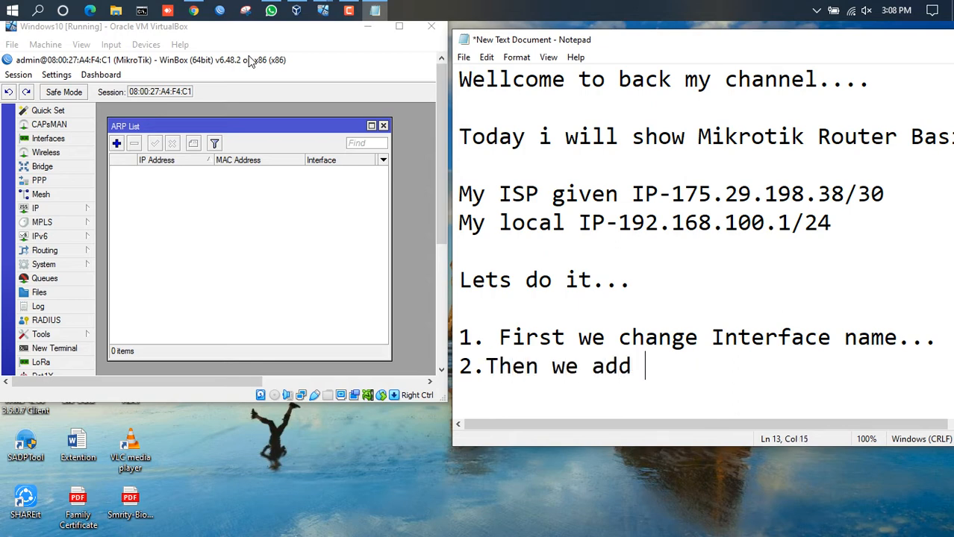
{"action": "type", "text": "our IP"}
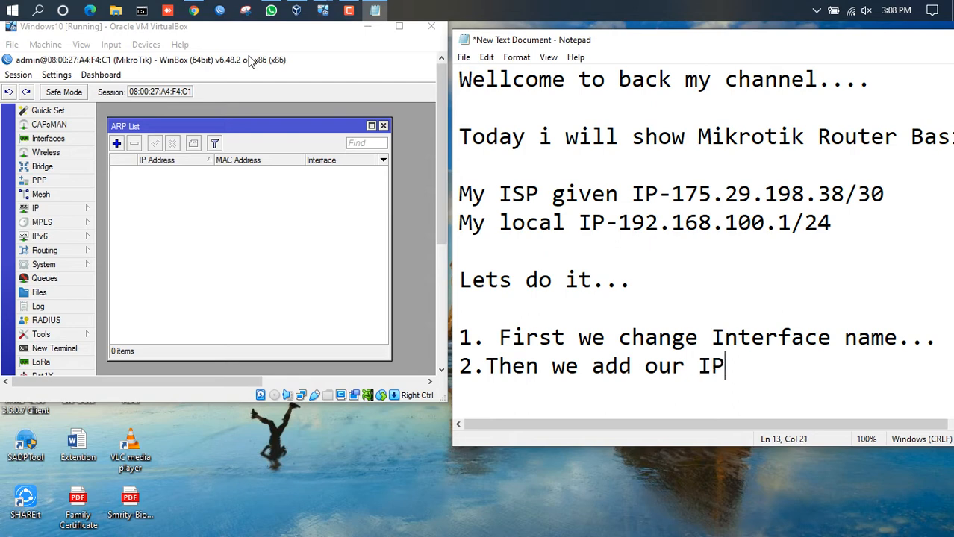
{"action": "type", "text": " addre"}
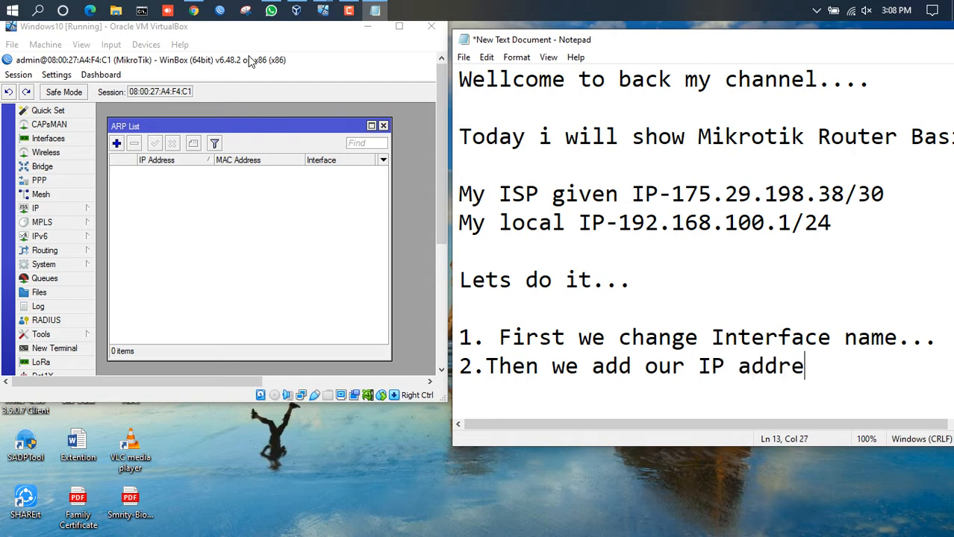
{"action": "type", "text": "ss.."}
{"action": "key", "text": "Return"}
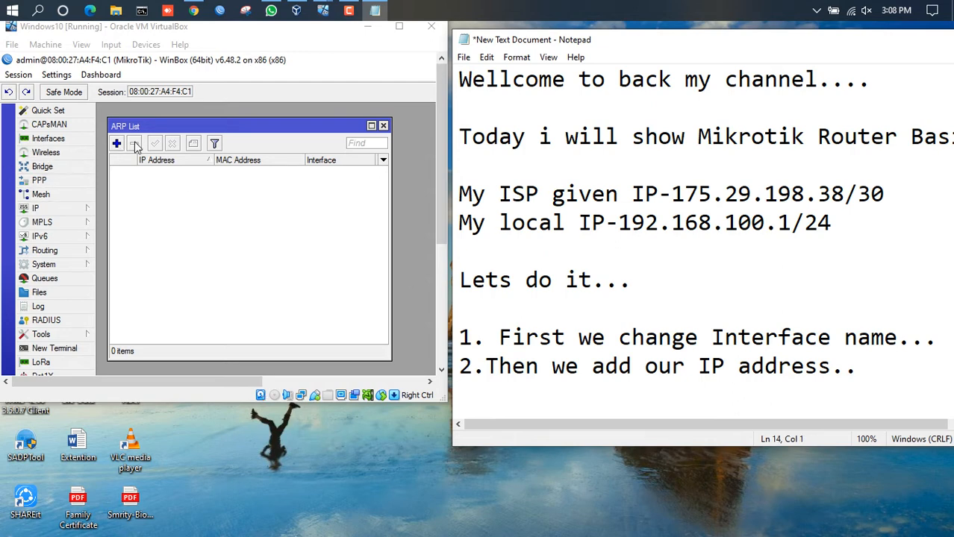
{"action": "left_click", "coordinate": [117, 143]}
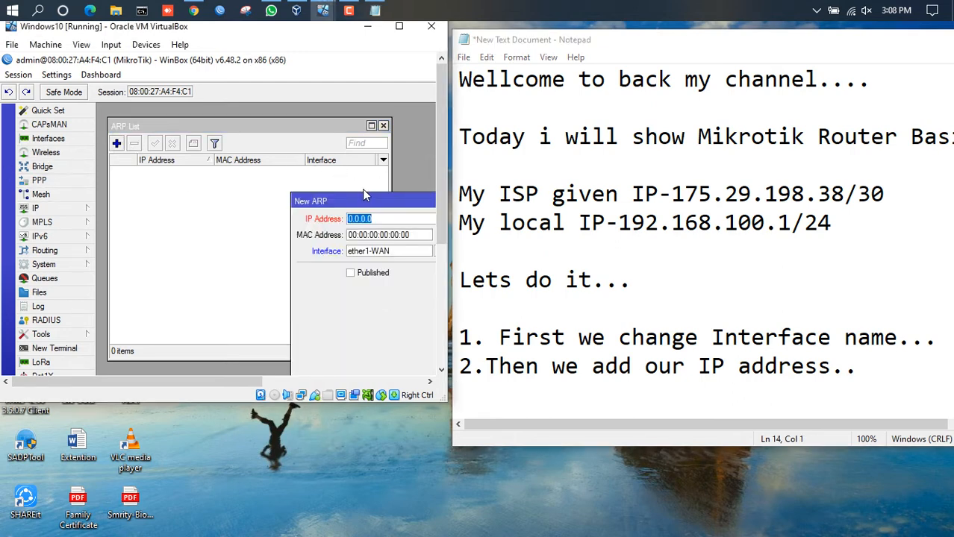
{"action": "left_click_drag", "start_coordinate": [363, 198], "coordinate": [201, 143]}
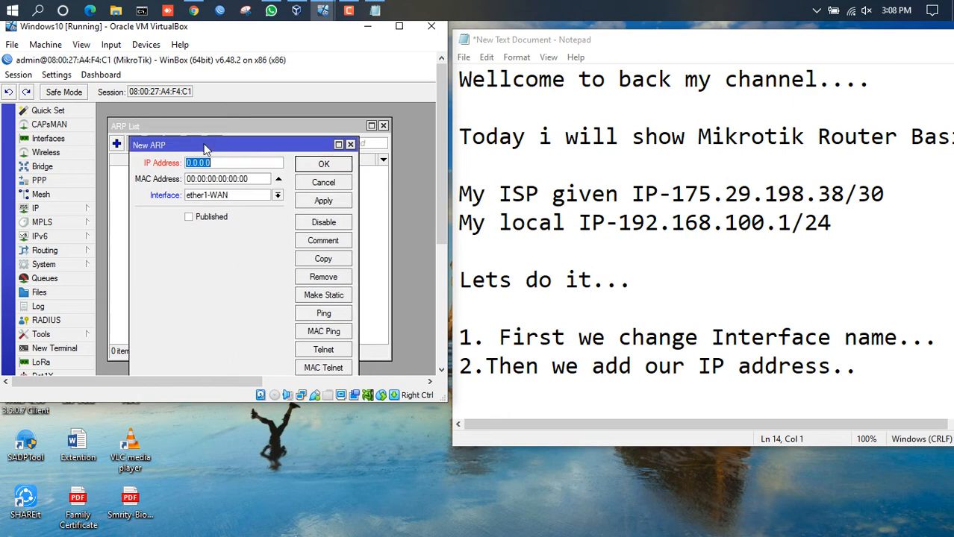
{"action": "type", "text": "175.29.198.38/30"}
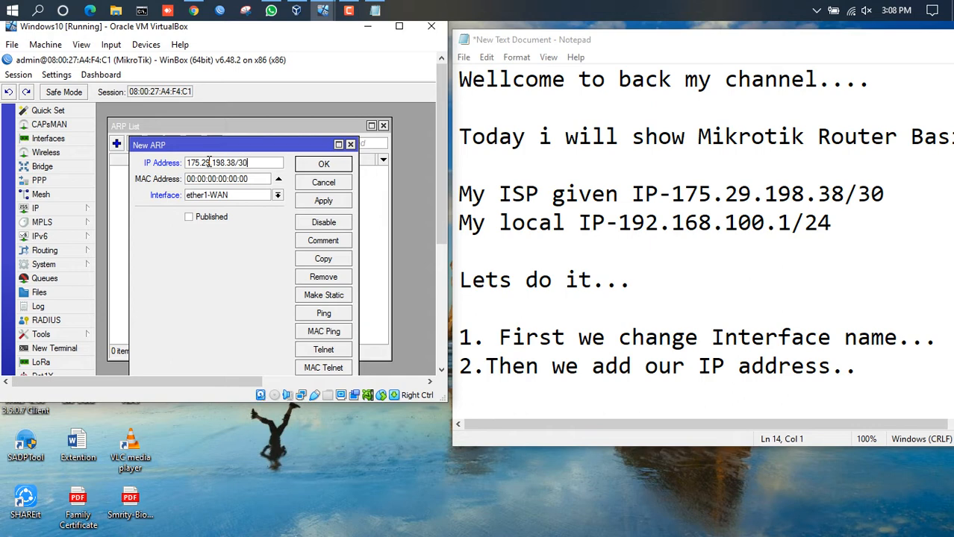
{"action": "left_click", "coordinate": [276, 195]}
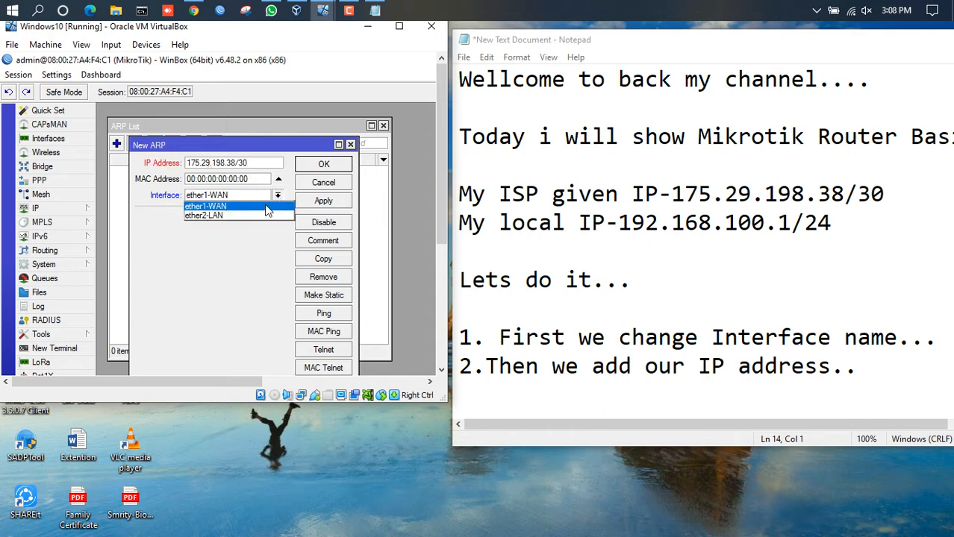
{"action": "left_click", "coordinate": [258, 207]}
{"action": "left_click", "coordinate": [326, 203]}
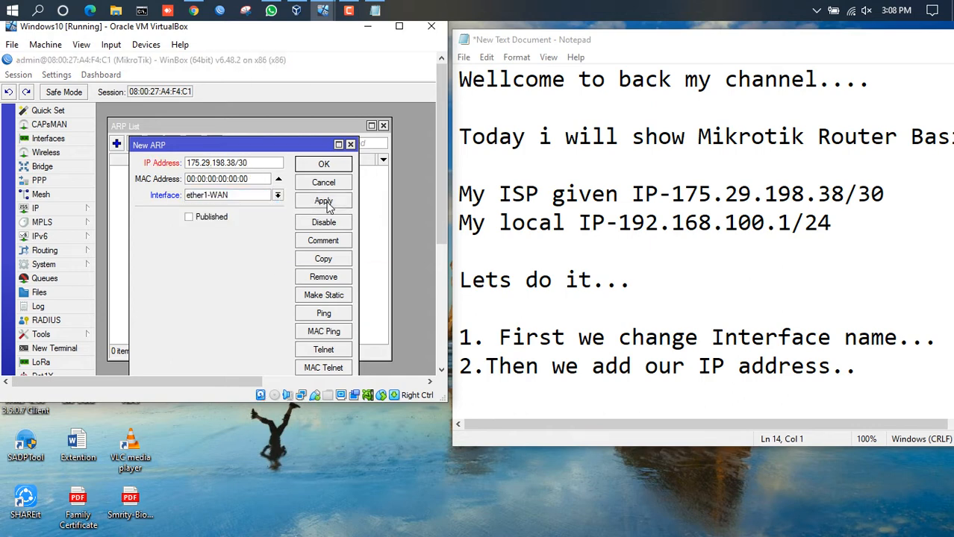
{"action": "left_click", "coordinate": [419, 327]}
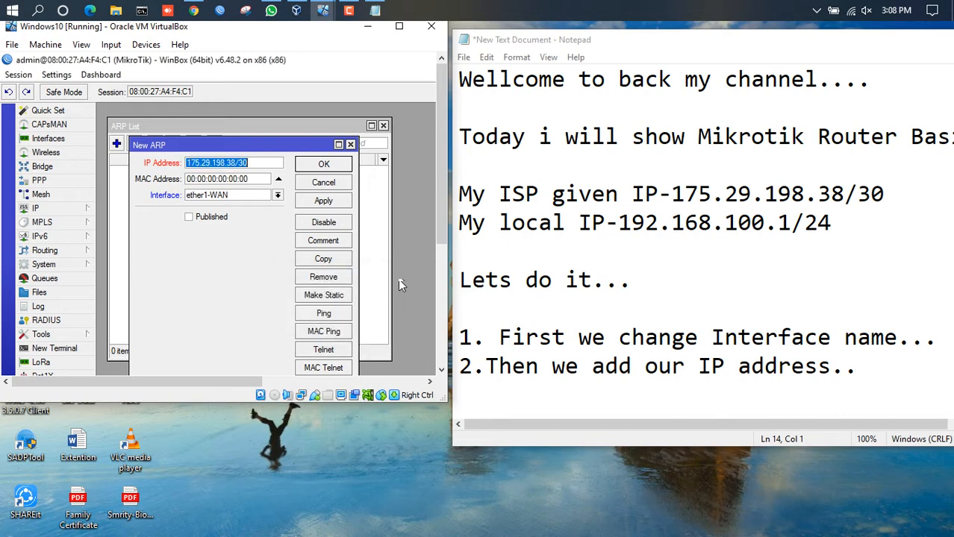
{"action": "left_click", "coordinate": [334, 183]}
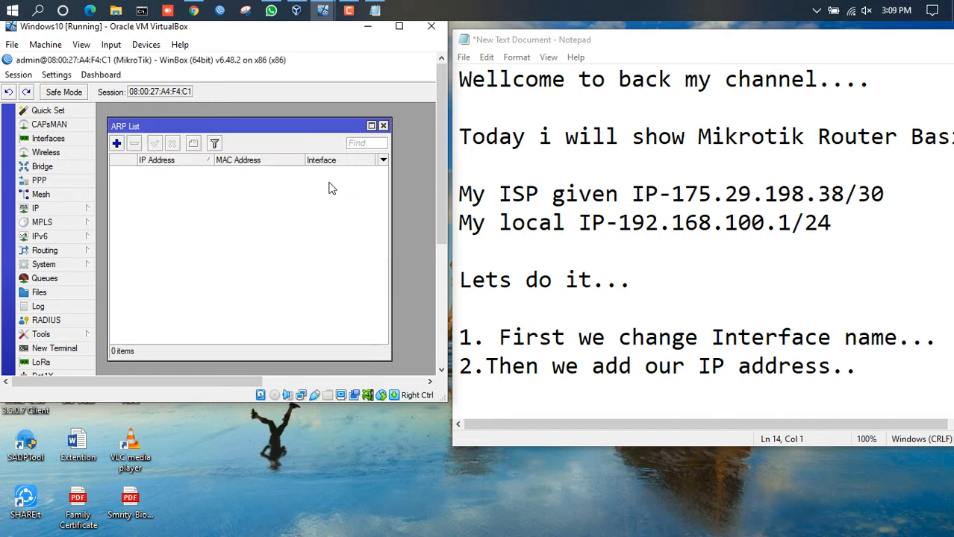
{"action": "left_click", "coordinate": [383, 125]}
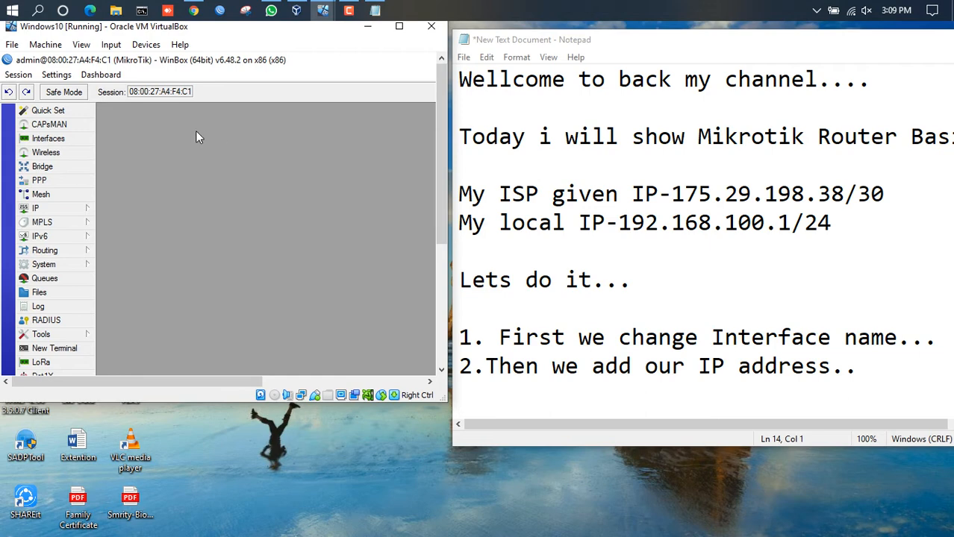
Step: Open the router's IP address list and add the address 175.29.198.38/30 on the ether1-WAN interface
{"action": "left_click", "coordinate": [63, 211]}
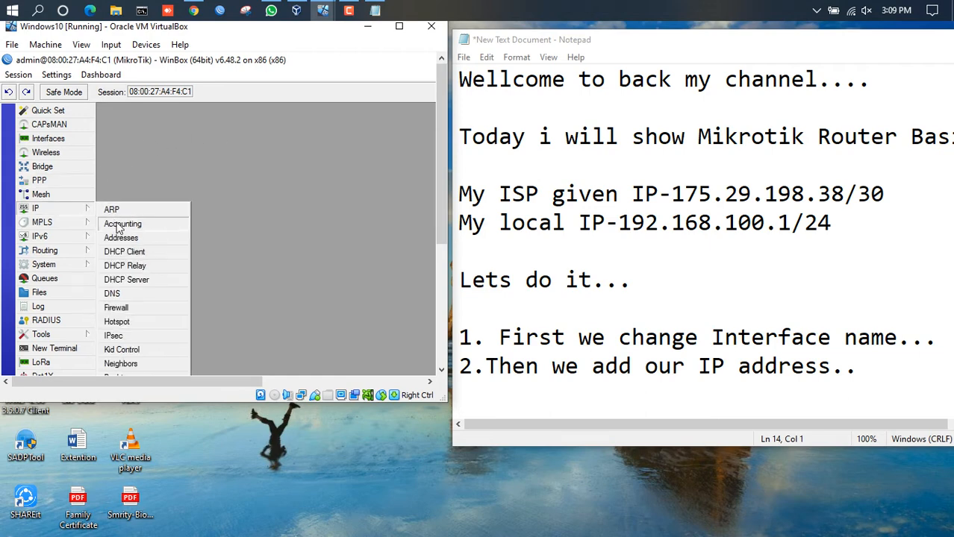
{"action": "left_click", "coordinate": [193, 236]}
{"action": "left_click_drag", "start_coordinate": [342, 220], "coordinate": [176, 121]}
{"action": "left_click", "coordinate": [135, 142]}
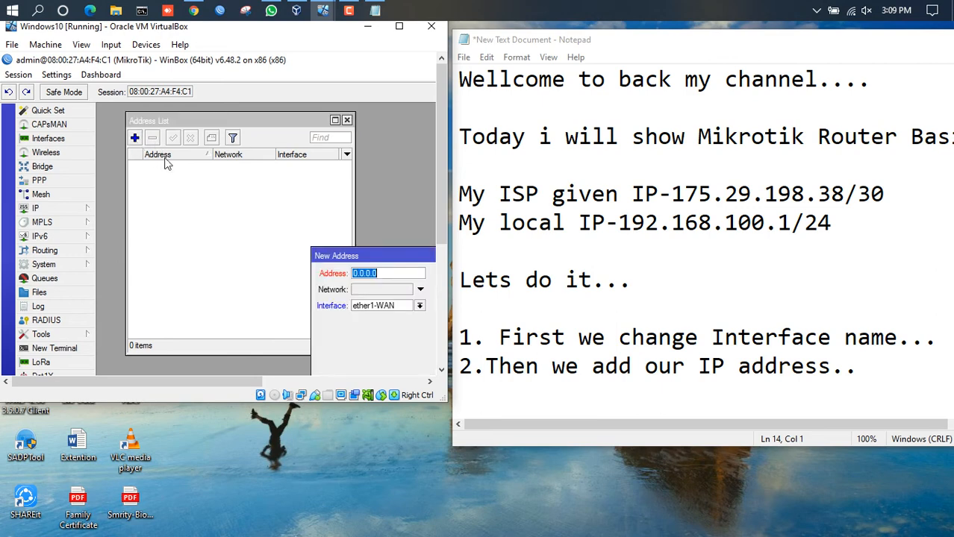
{"action": "left_click_drag", "start_coordinate": [329, 231], "coordinate": [218, 180]}
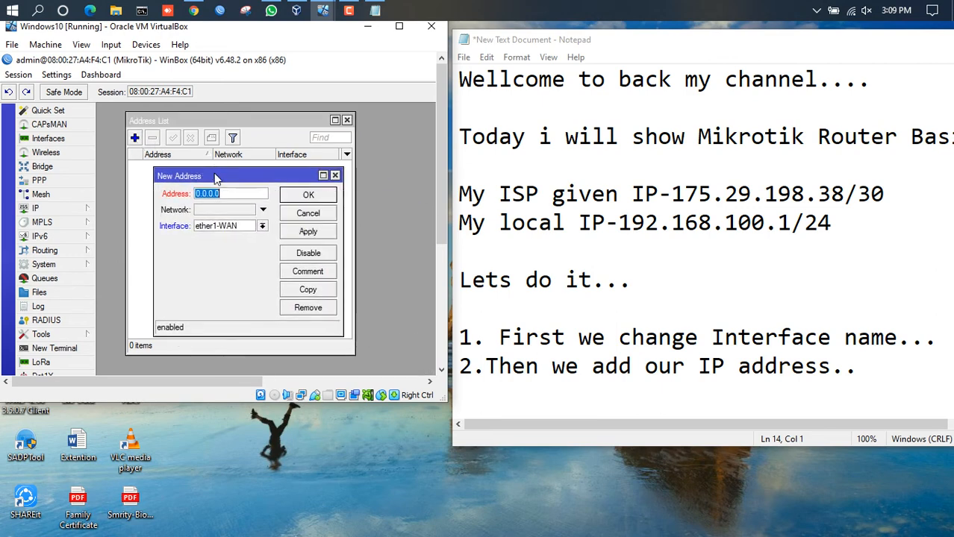
{"action": "type", "text": "175.29.198.38/30"}
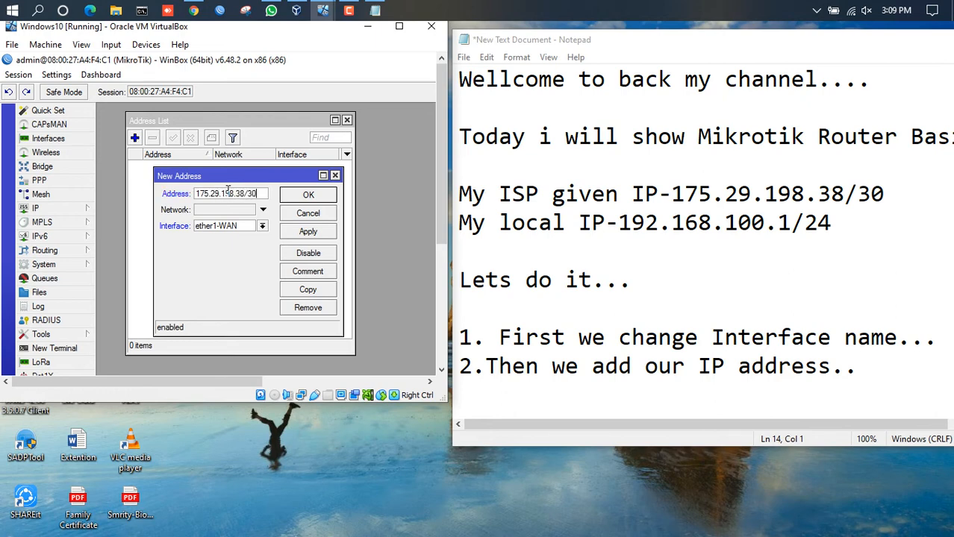
{"action": "left_click", "coordinate": [301, 235]}
{"action": "left_click", "coordinate": [318, 199]}
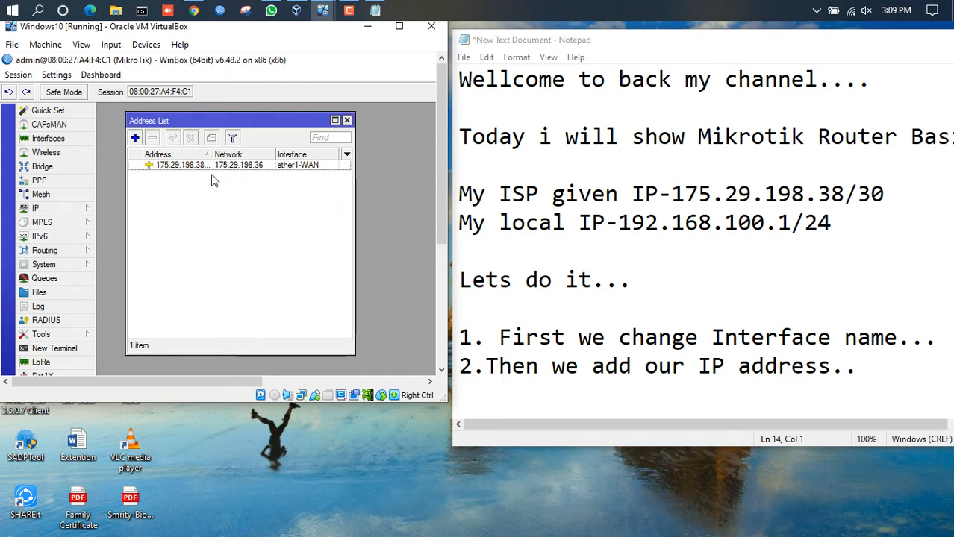
Step: Add the address 192.168.100.1/24 on the ether2-LAN interface
{"action": "left_click", "coordinate": [135, 138]}
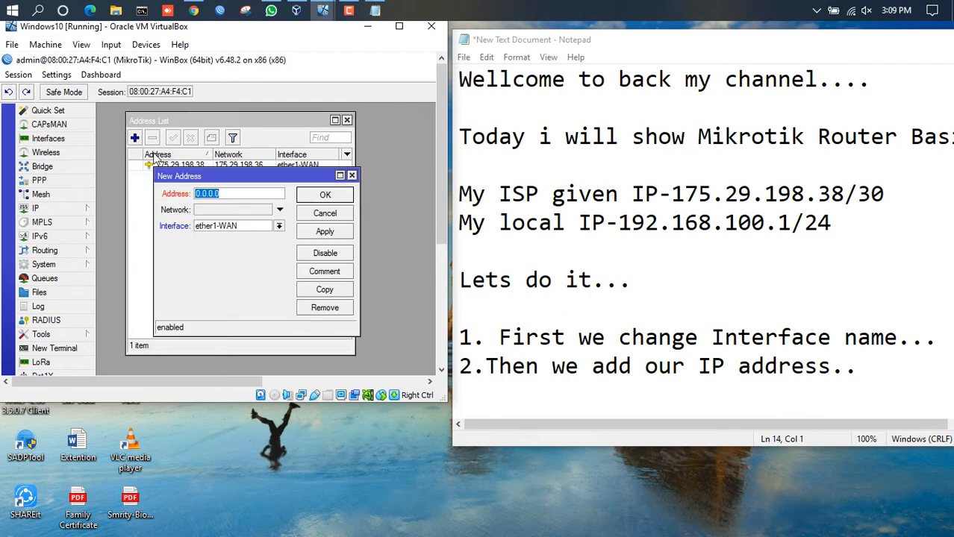
{"action": "type", "text": "192.168.100.1/24"}
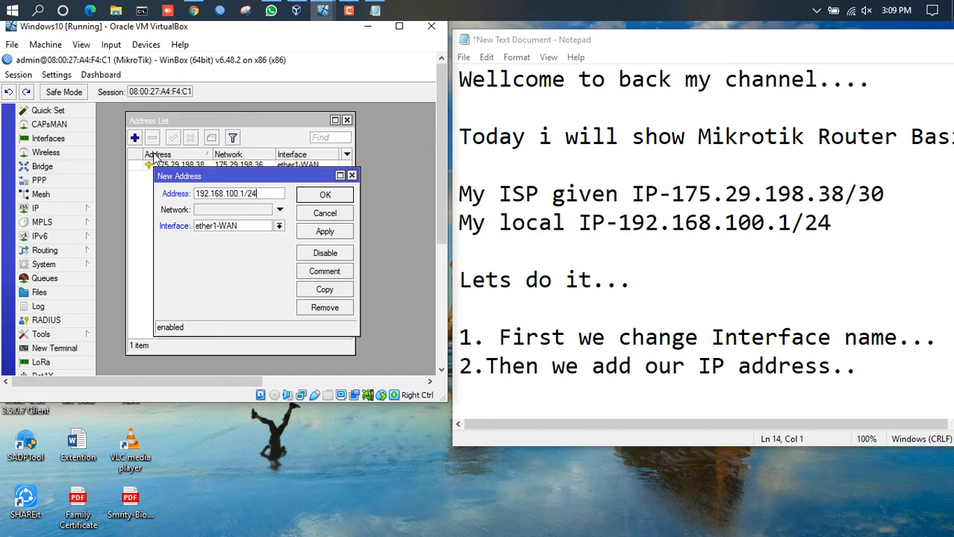
{"action": "left_click", "coordinate": [281, 226]}
{"action": "left_click", "coordinate": [235, 244]}
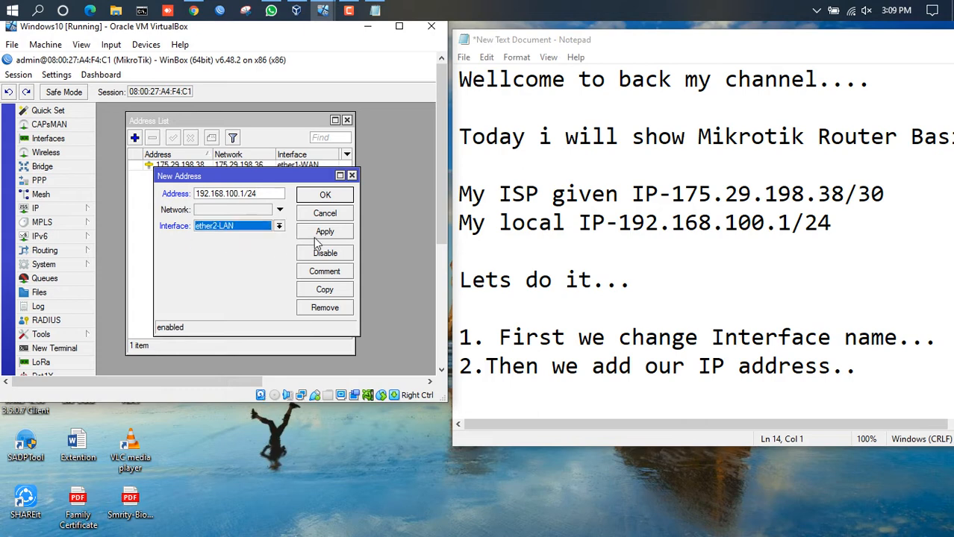
{"action": "left_click", "coordinate": [330, 233]}
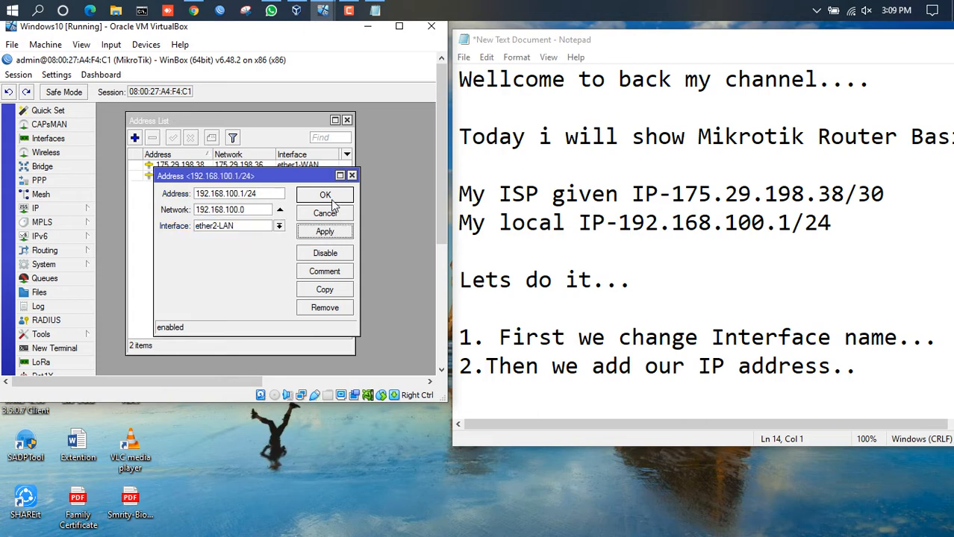
{"action": "left_click", "coordinate": [326, 195]}
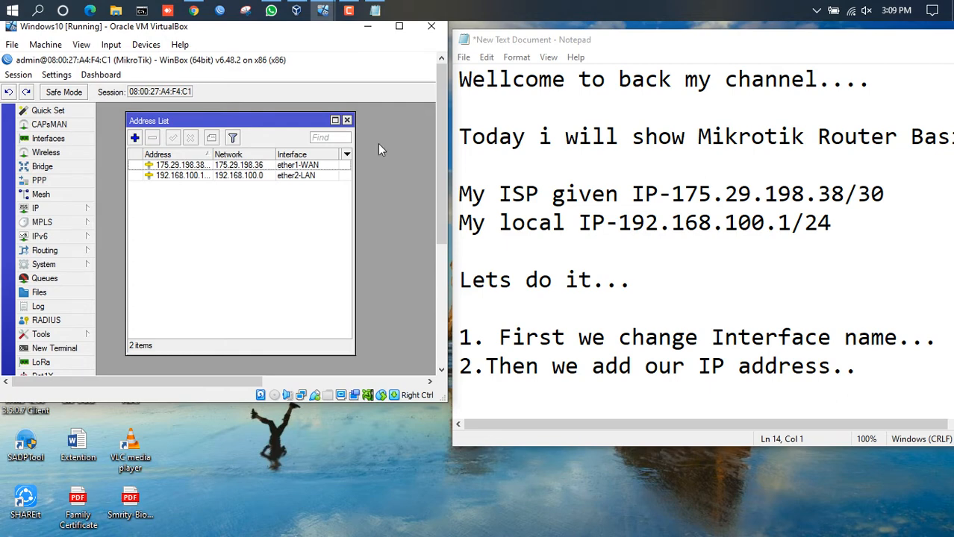
Step: Close the address list and add item 3 to the Notepad note as "3.Then we add our WAN Default Gateway", followed by blank lines
{"action": "left_click", "coordinate": [347, 120]}
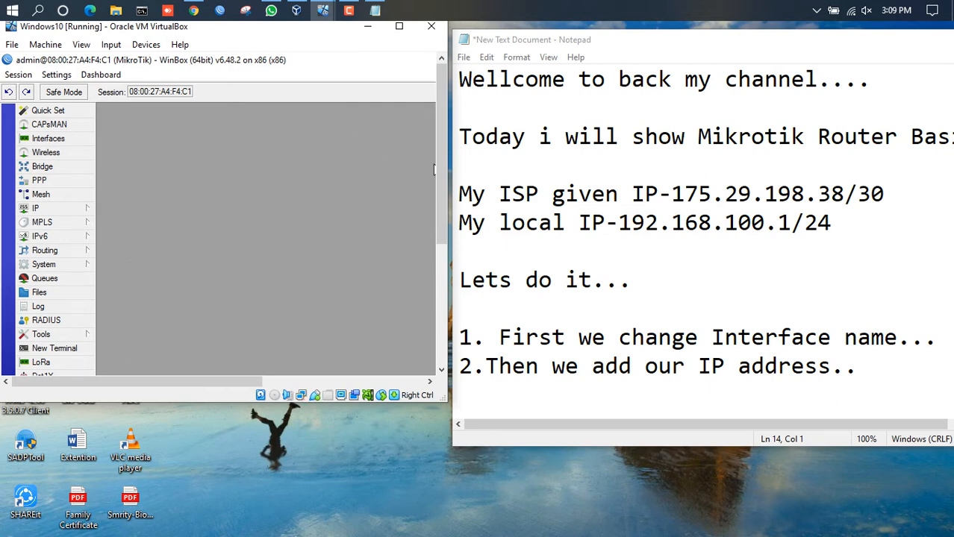
{"action": "key", "text": "alt+Tab"}
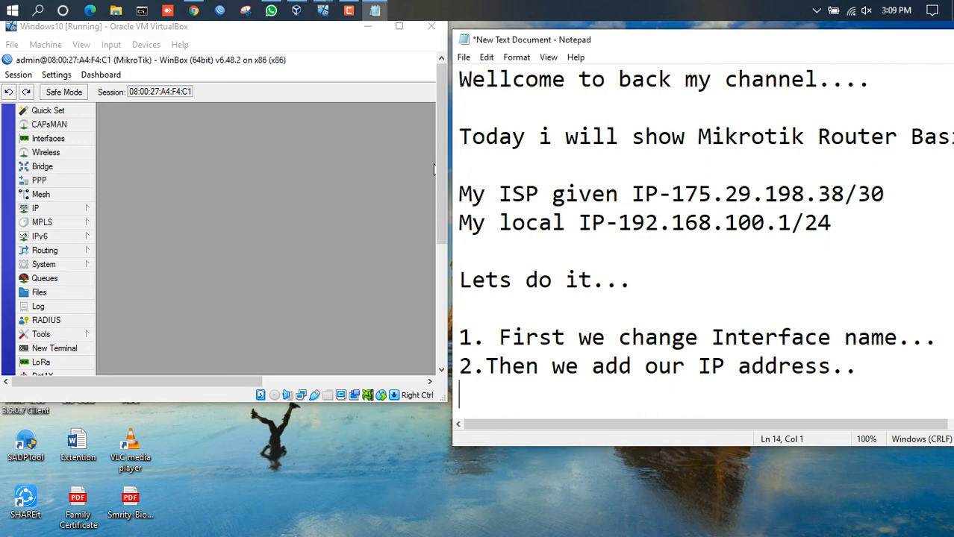
{"action": "type", "text": "3.Then we a"}
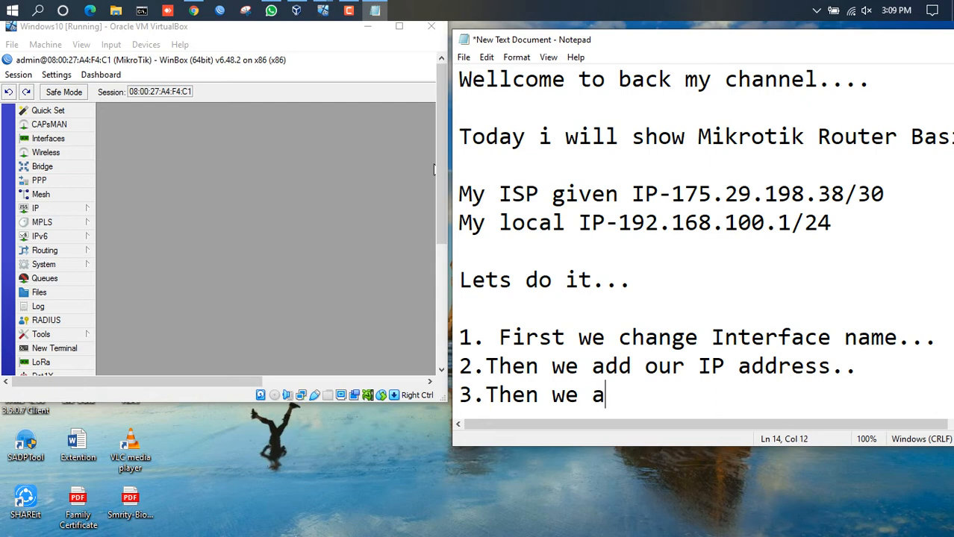
{"action": "type", "text": "dd our "}
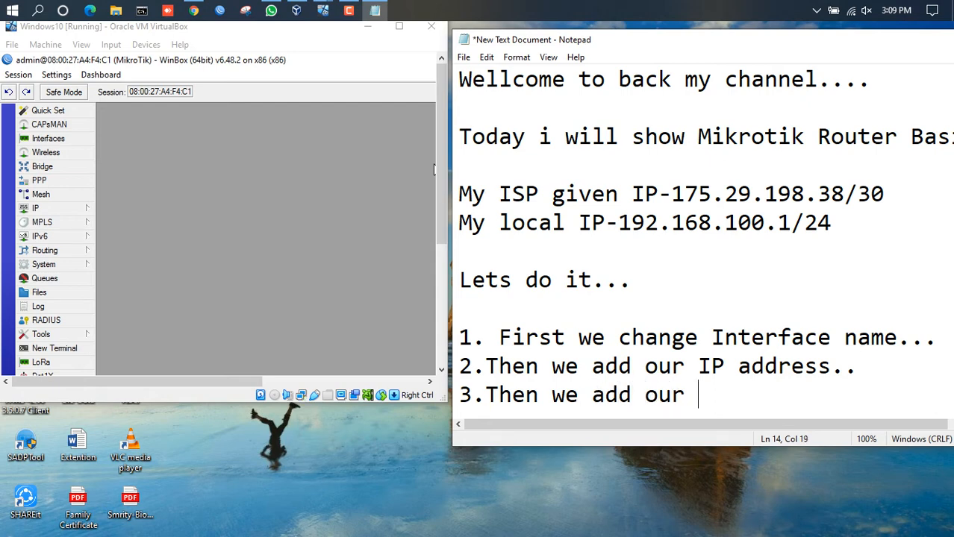
{"action": "type", "text": "WAN "}
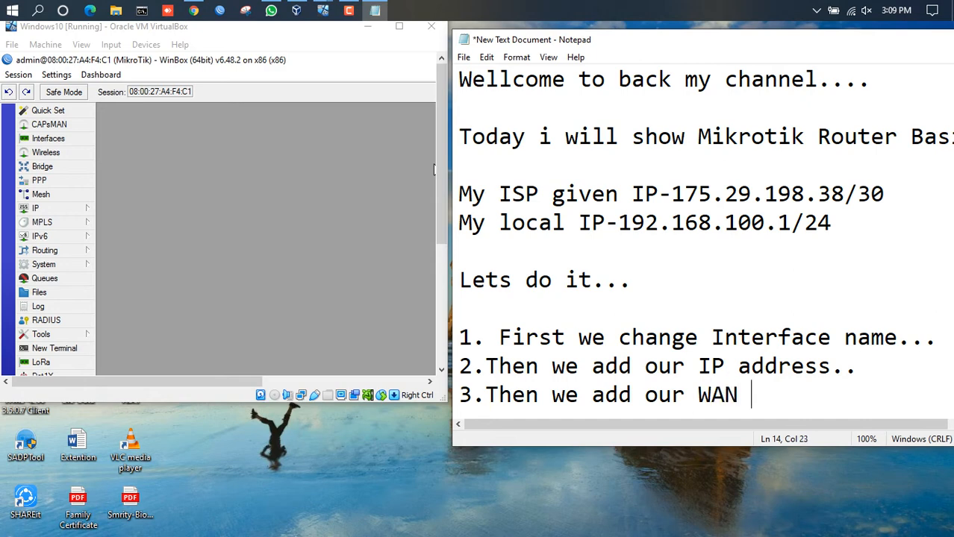
{"action": "type", "text": "Default Gateway"}
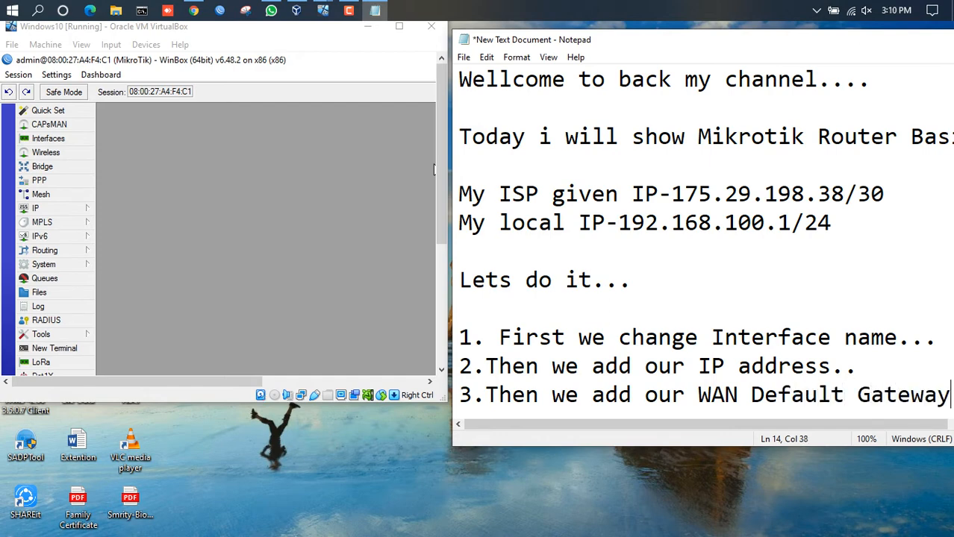
{"action": "key", "text": "Return"}
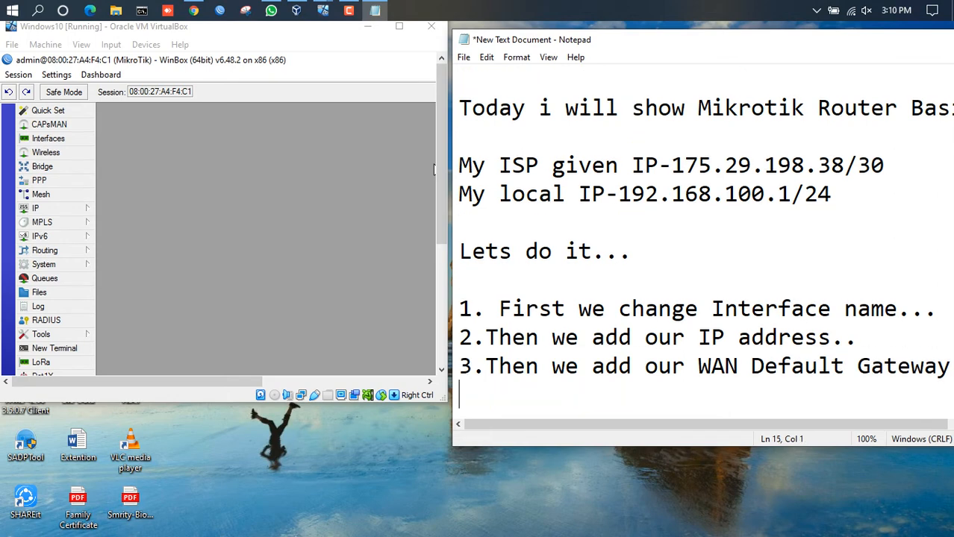
{"action": "key", "text": "Return"}
{"action": "key", "text": "Return"}
{"action": "key", "text": "Up"}
{"action": "key", "text": "Up"}
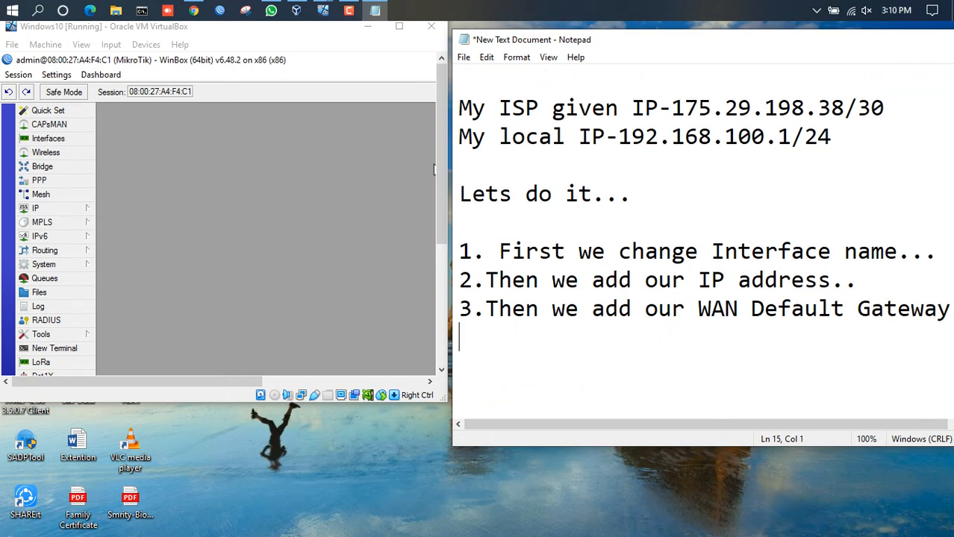
Step: Enlarge the virtual machine window downward, open the router's IP route list and reposition it for a fuller view
{"action": "left_click", "coordinate": [64, 211]}
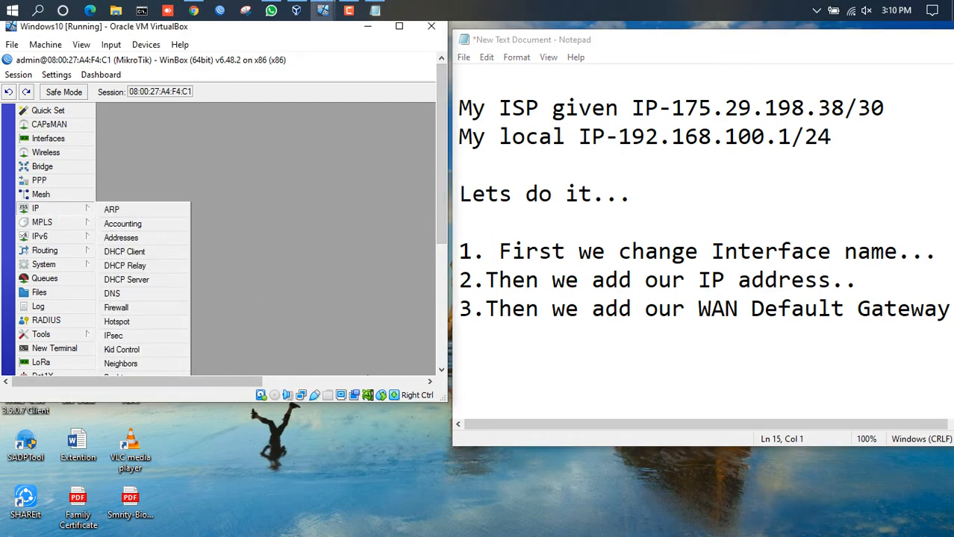
{"action": "left_click_drag", "start_coordinate": [365, 402], "coordinate": [354, 532]}
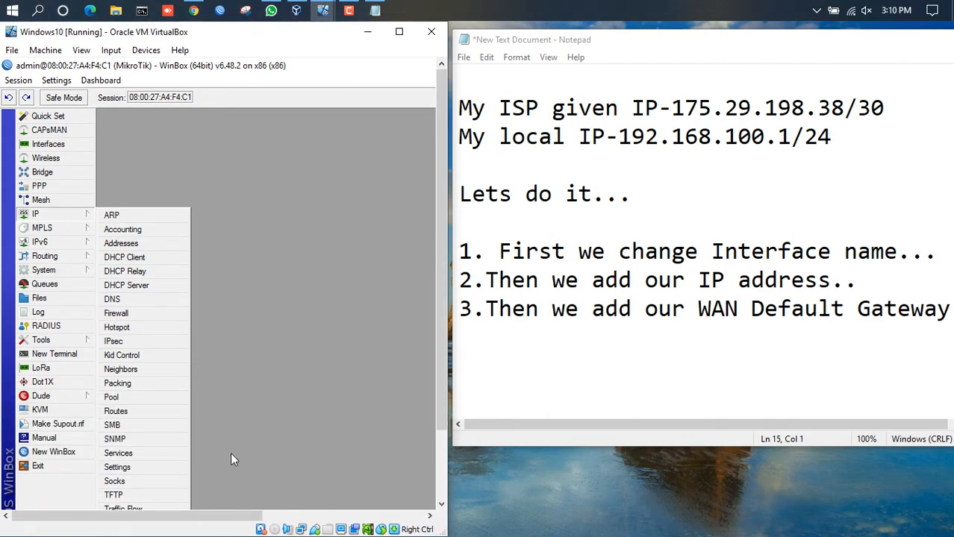
{"action": "left_click", "coordinate": [128, 415]}
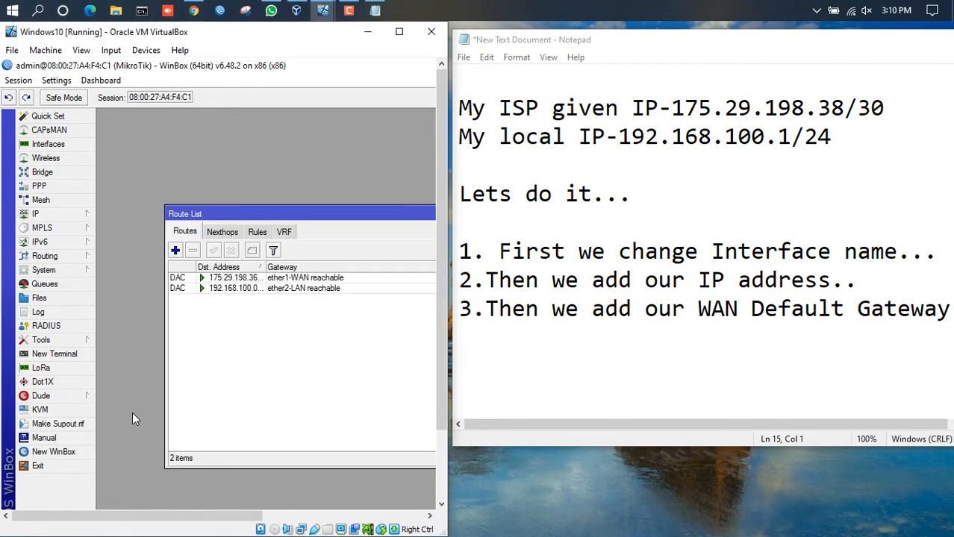
{"action": "left_click_drag", "start_coordinate": [225, 207], "coordinate": [168, 169]}
Step: Add a default route for 0.0.0.0/0 via gateway 175.29.198.37, with gateway check set to ping and distance 1
{"action": "left_click", "coordinate": [114, 211]}
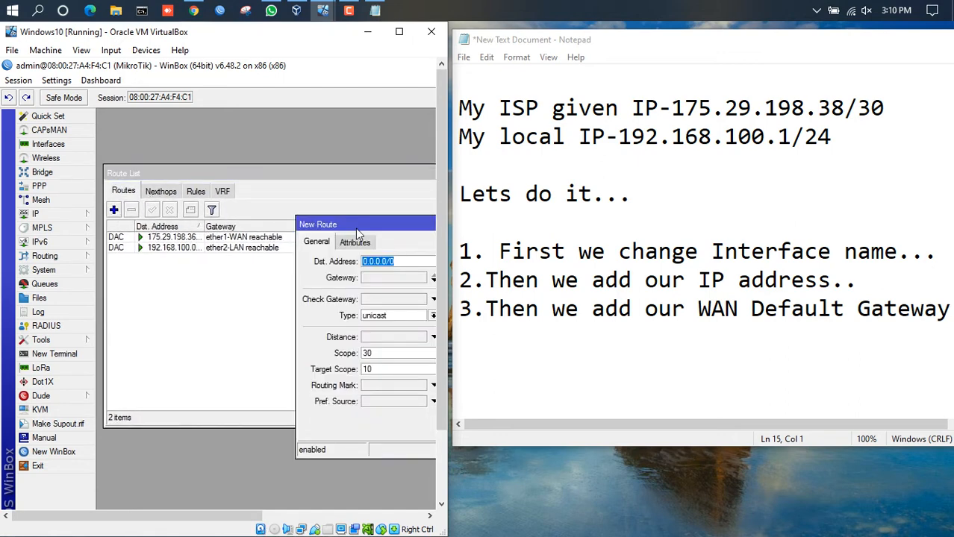
{"action": "left_click_drag", "start_coordinate": [360, 230], "coordinate": [179, 234]}
{"action": "left_click_drag", "start_coordinate": [335, 403], "coordinate": [410, 404]}
{"action": "left_click", "coordinate": [204, 284]}
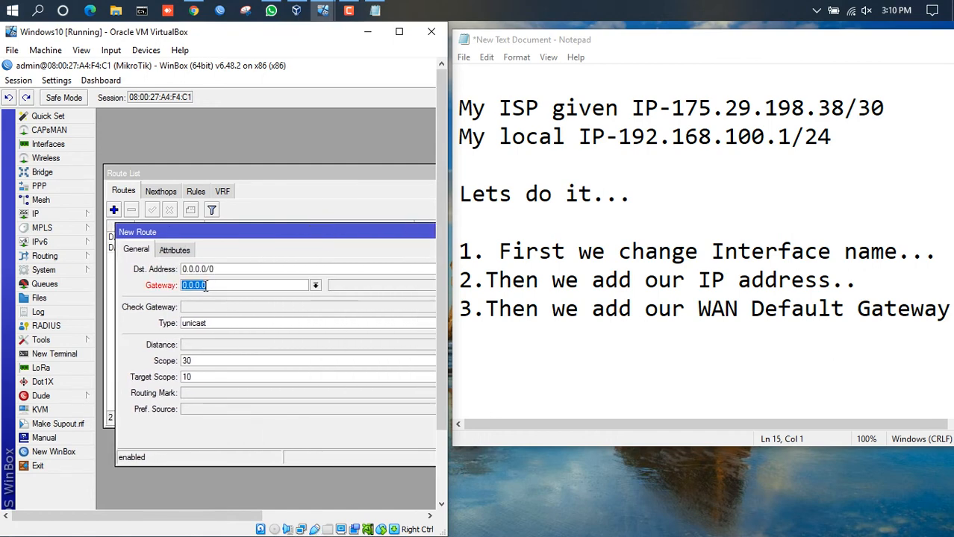
{"action": "type", "text": "175.29.198.37"}
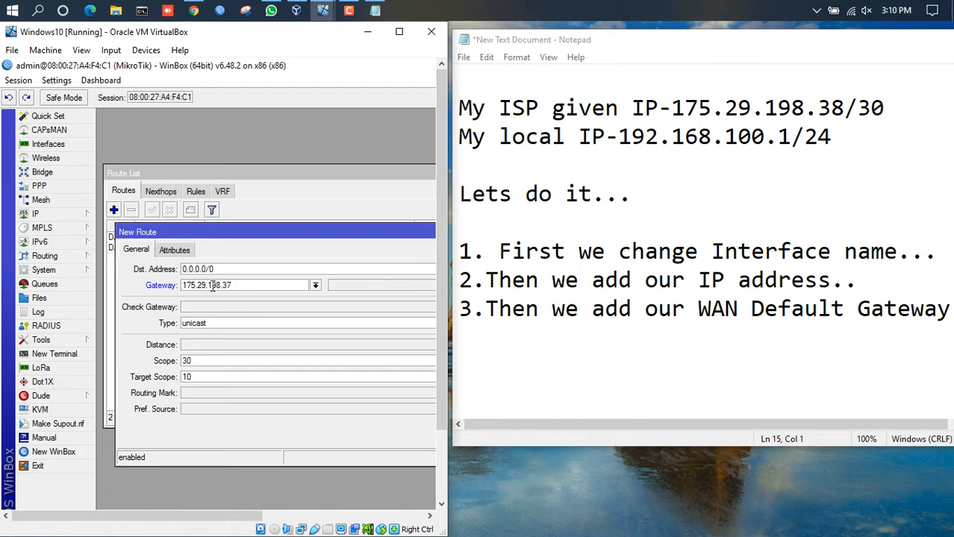
{"action": "left_click", "coordinate": [223, 307]}
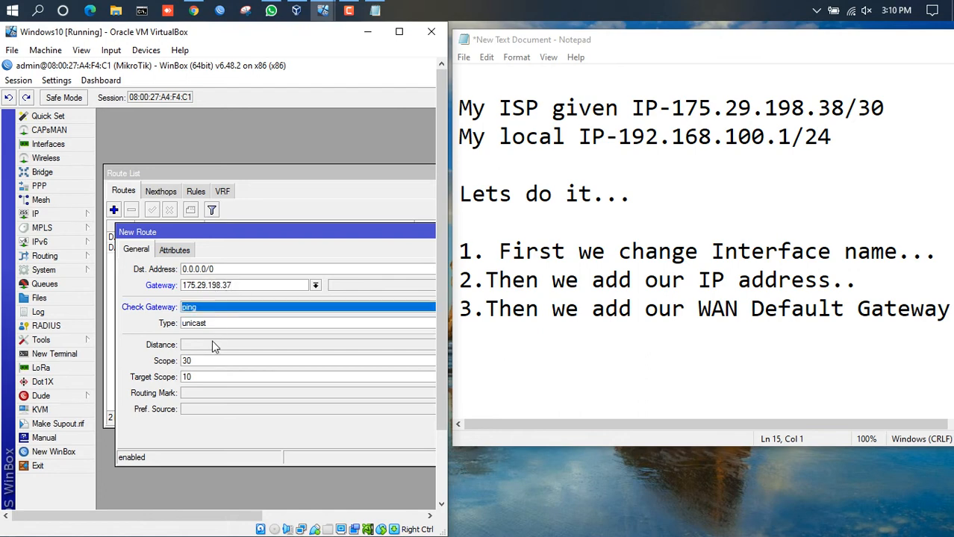
{"action": "left_click", "coordinate": [209, 344]}
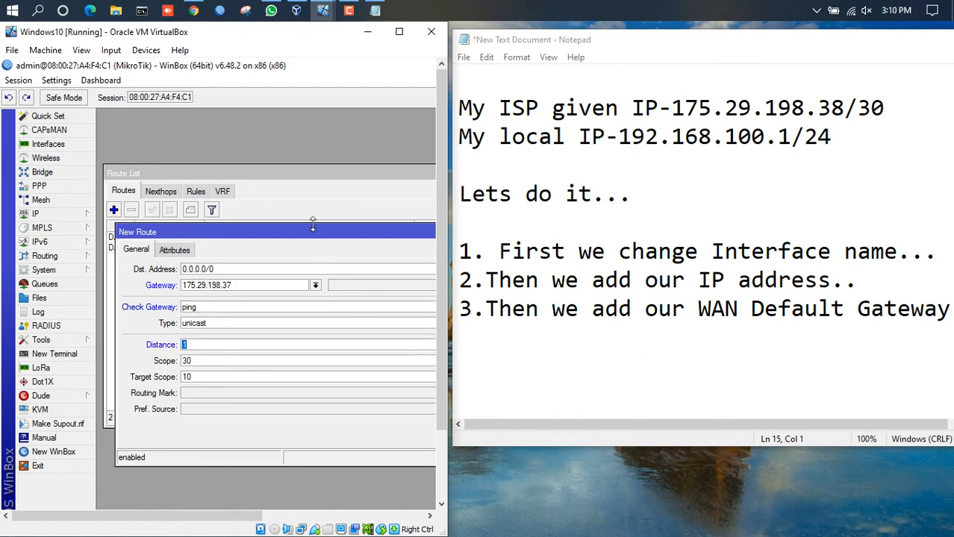
{"action": "left_click_drag", "start_coordinate": [314, 237], "coordinate": [155, 228]}
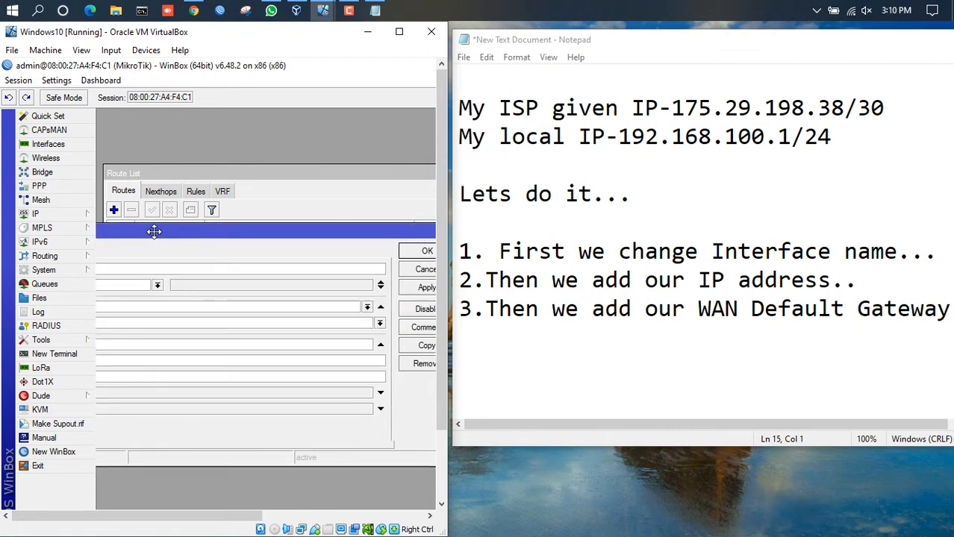
{"action": "left_click", "coordinate": [407, 254]}
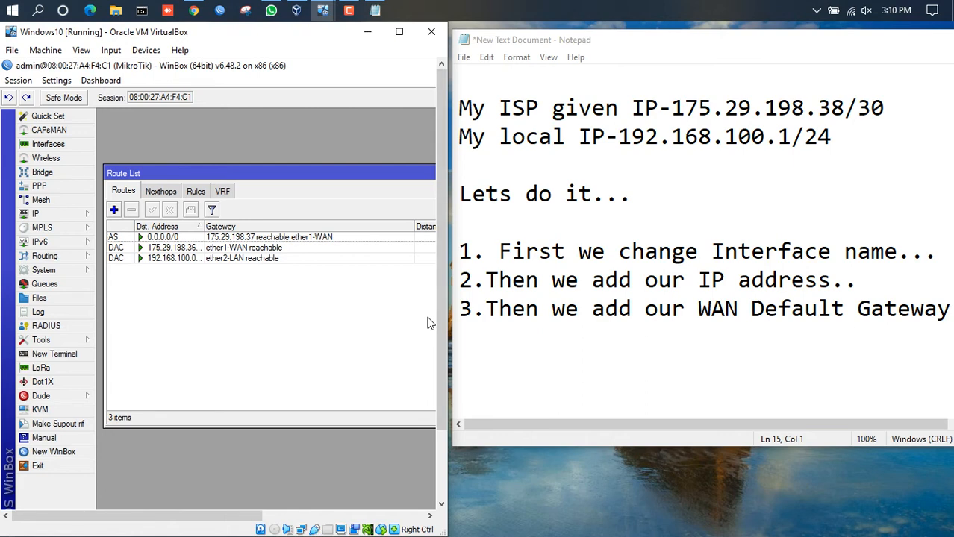
Step: Write item 4 of the Notepad note as "4.Then we add our DNS which ISP provide"
{"action": "key", "text": "alt+Tab"}
{"action": "type", "text": "4."}
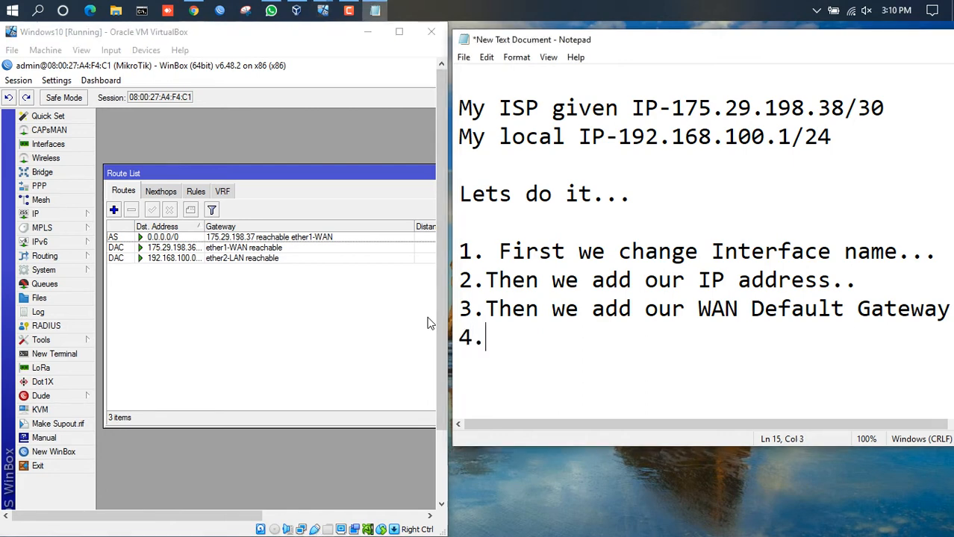
{"action": "type", "text": "The"}
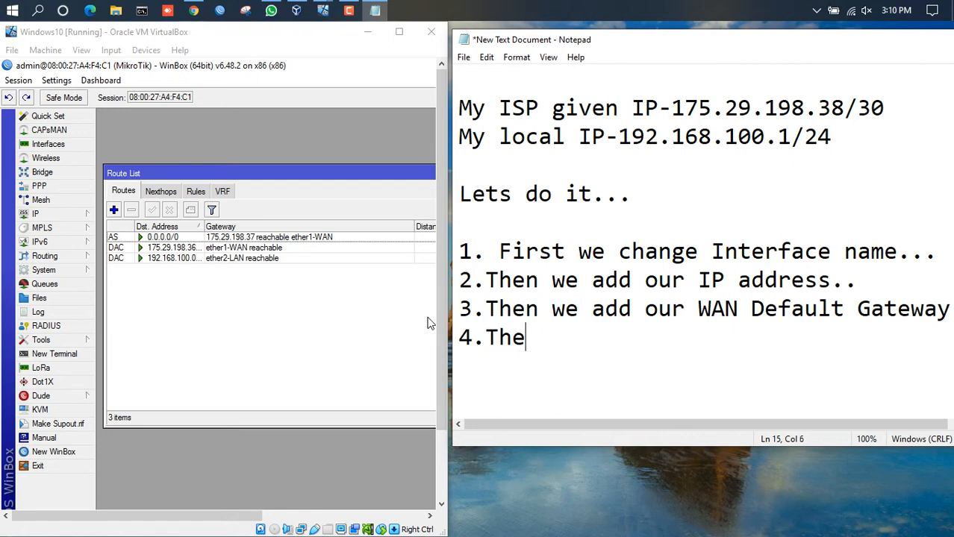
{"action": "type", "text": "n we add "}
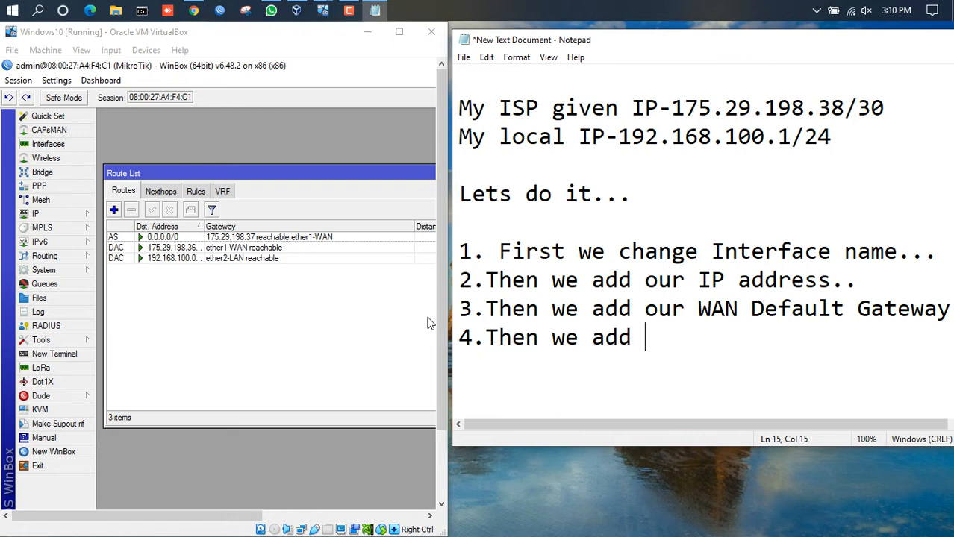
{"action": "type", "text": "our D"}
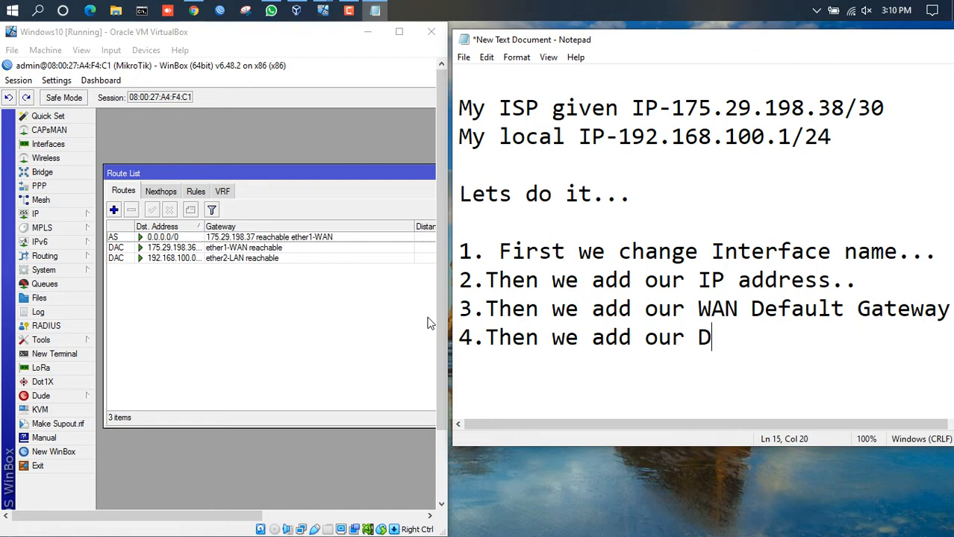
{"action": "type", "text": "NS wh"}
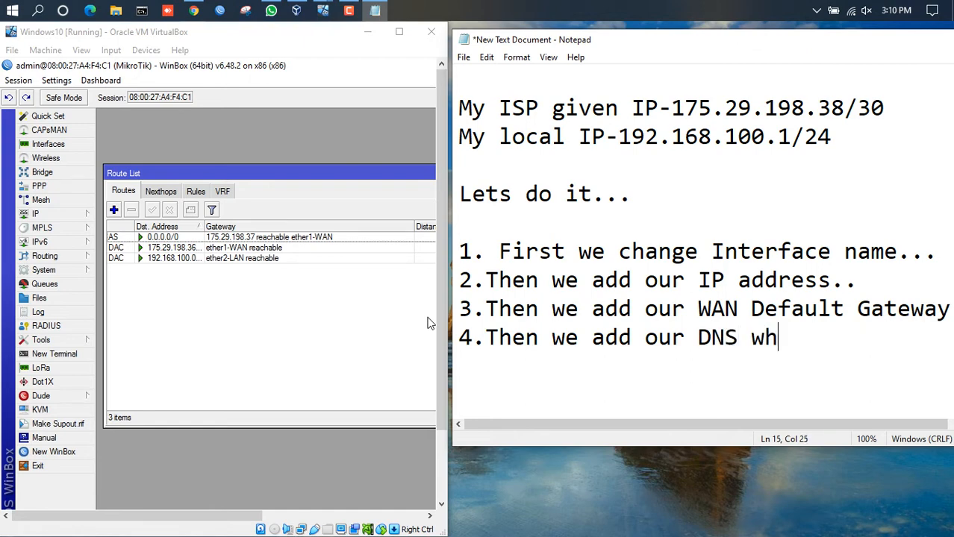
{"action": "type", "text": "ich IS"}
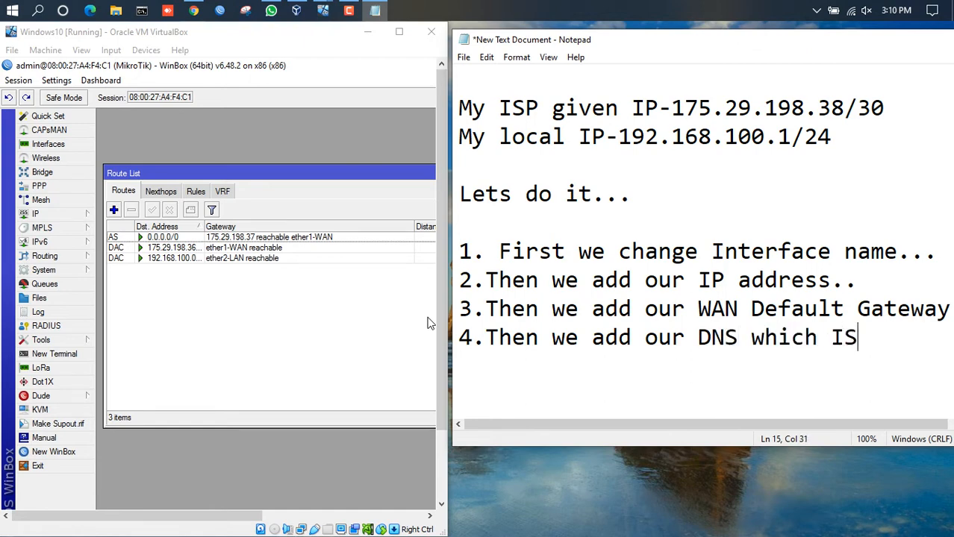
{"action": "type", "text": "P provide"}
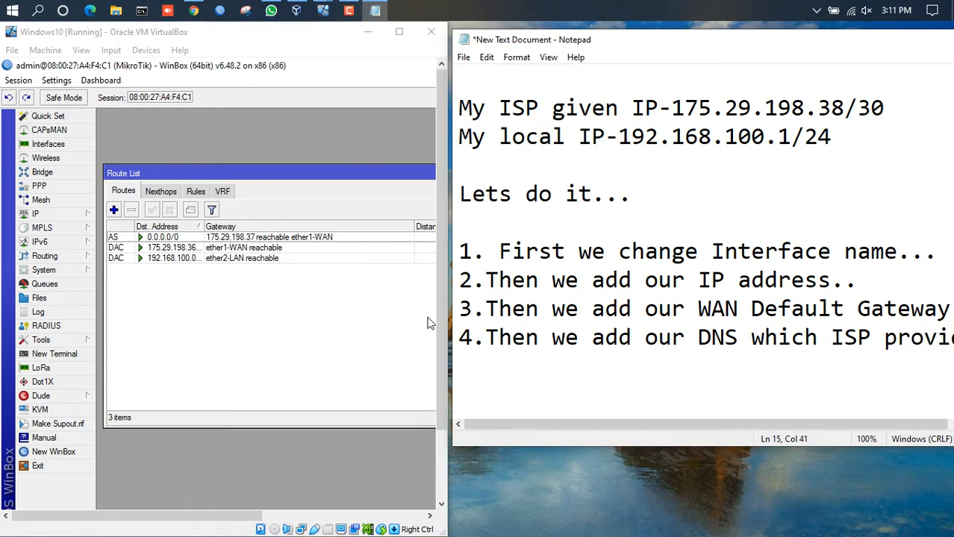
Step: Insert the line "DNS-8.8.8.8, 1.1.1.1" below the ISP-given IP line of the note
{"action": "scroll", "coordinate": [430, 322], "scroll_direction": "up", "scroll_amount": 1}
{"action": "left_click", "coordinate": [885, 194]}
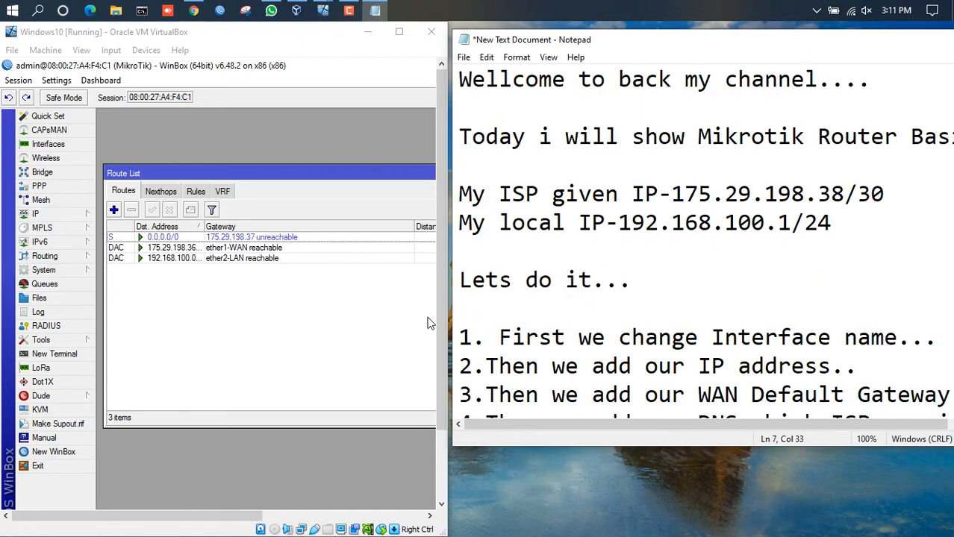
{"action": "key", "text": "Return"}
{"action": "type", "text": "DNS-"}
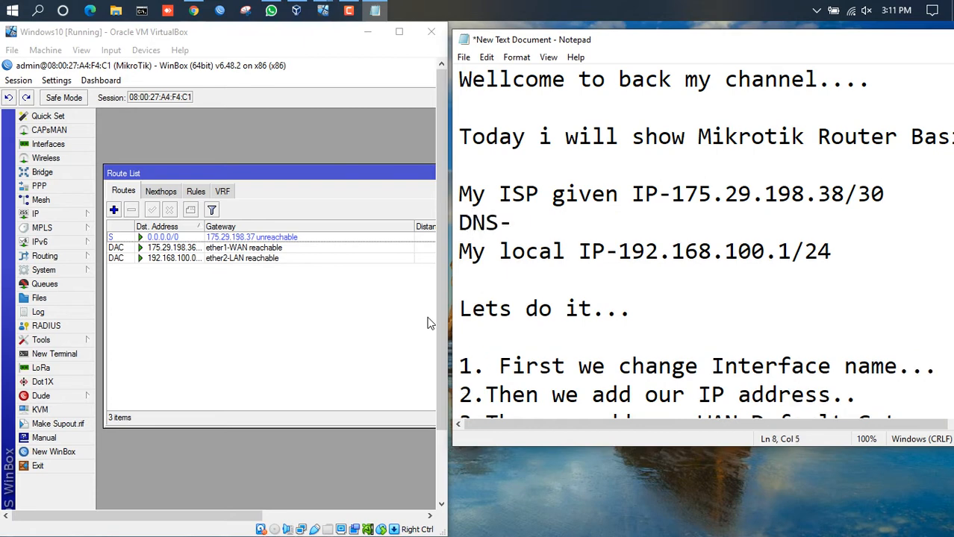
{"action": "type", "text": "8.8.8.8"}
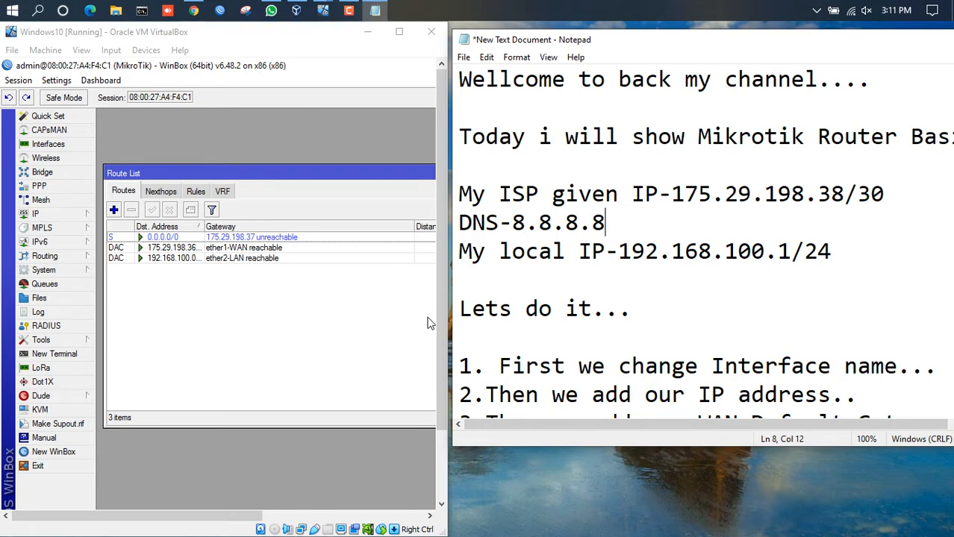
{"action": "type", "text": ", 1.1.1.1"}
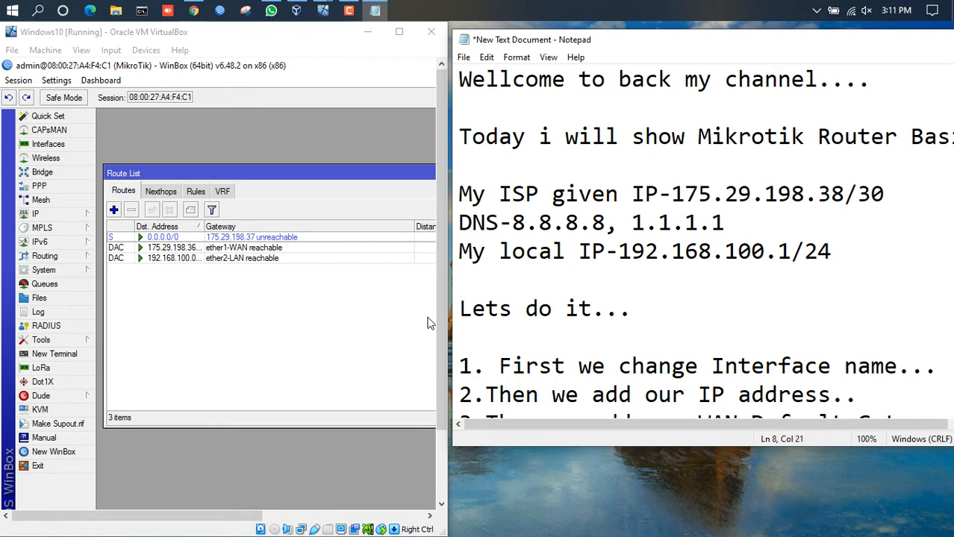
Step: Open the router's DNS settings in WinBox and save 8.8.8.8 and 1.1.1.1 as its servers
{"action": "left_click", "coordinate": [306, 282]}
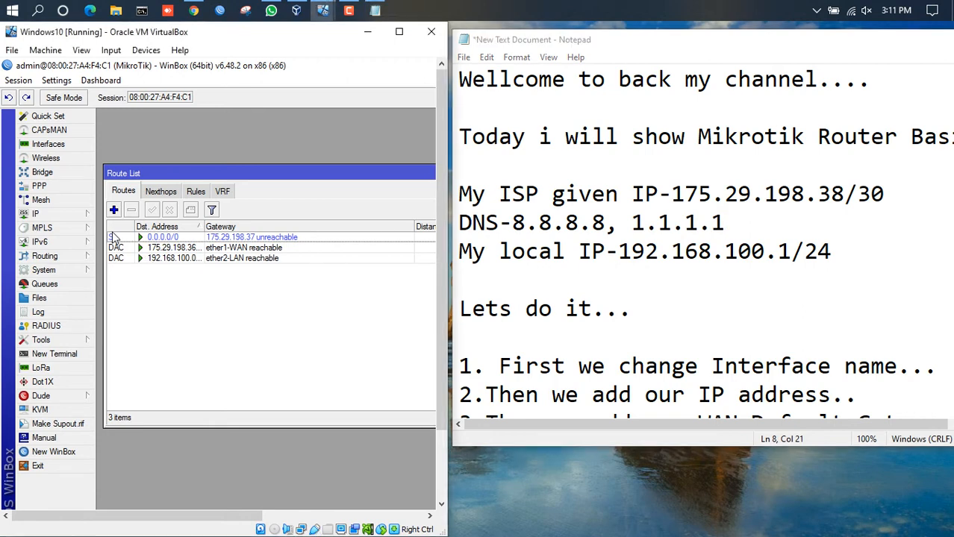
{"action": "left_click", "coordinate": [71, 215]}
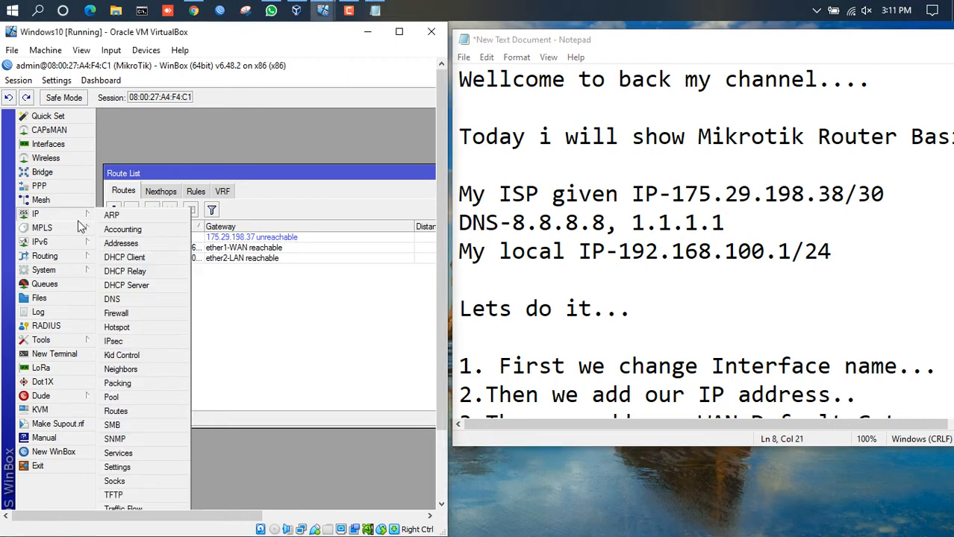
{"action": "left_click", "coordinate": [123, 299]}
{"action": "left_click_drag", "start_coordinate": [340, 221], "coordinate": [186, 175]}
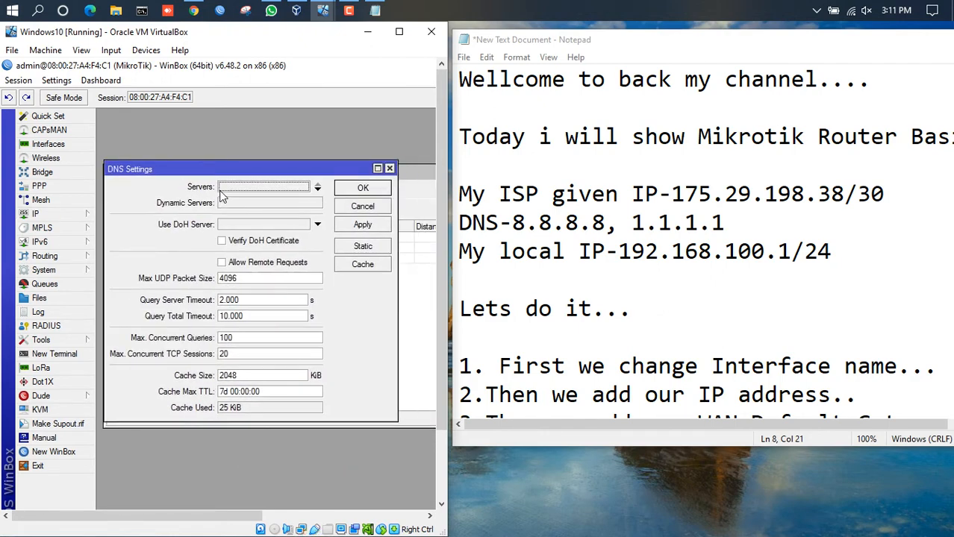
{"action": "left_click", "coordinate": [229, 187]}
{"action": "type", "text": "8.8.8.8"}
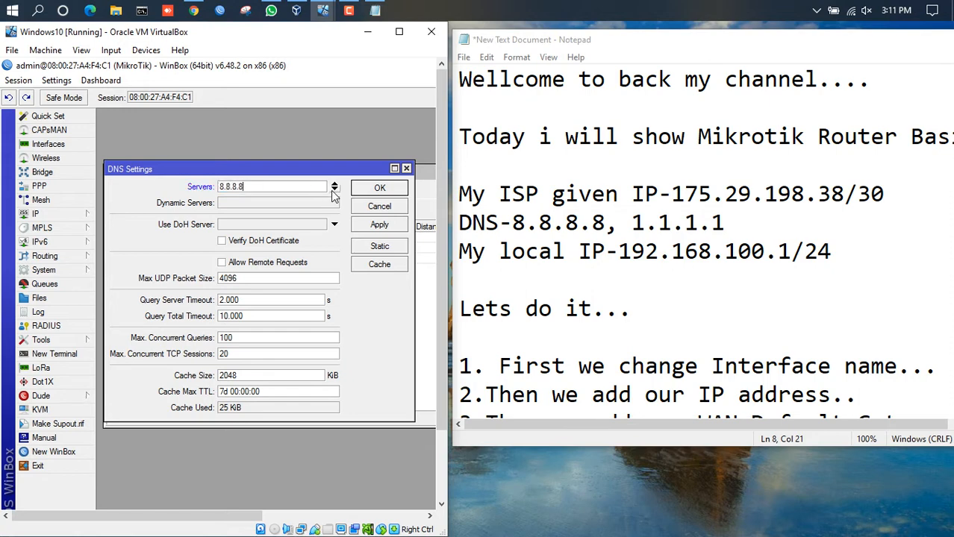
{"action": "left_click", "coordinate": [334, 191]}
{"action": "type", "text": "1.1.1.1"}
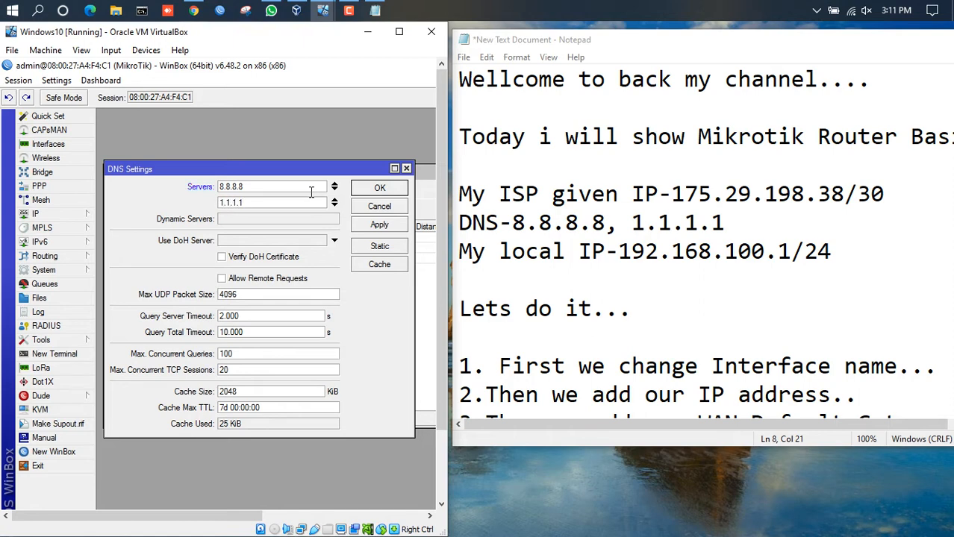
{"action": "left_click", "coordinate": [379, 190]}
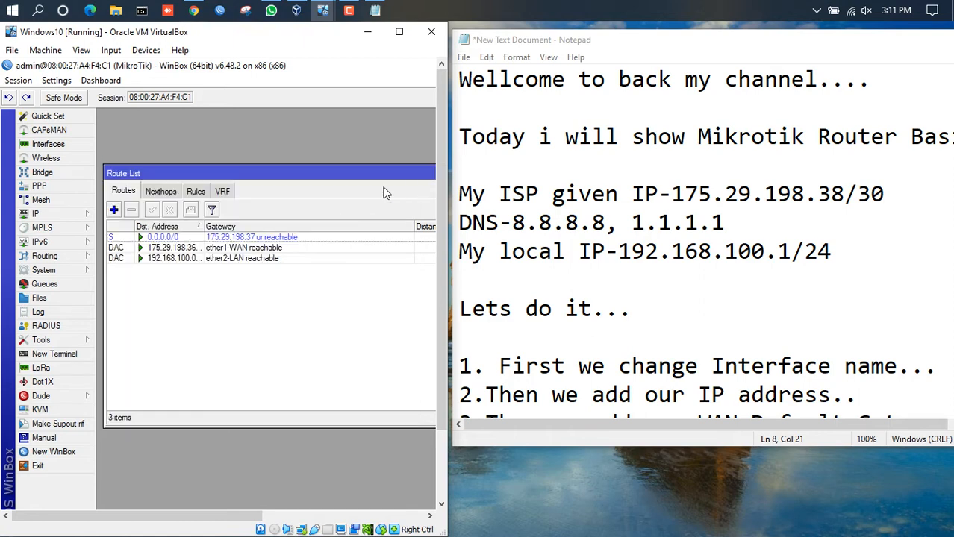
Step: Close the Route List, open a new router terminal and ping 8.8.8.8, stopping after a couple of attempts
{"action": "key", "text": "Escape"}
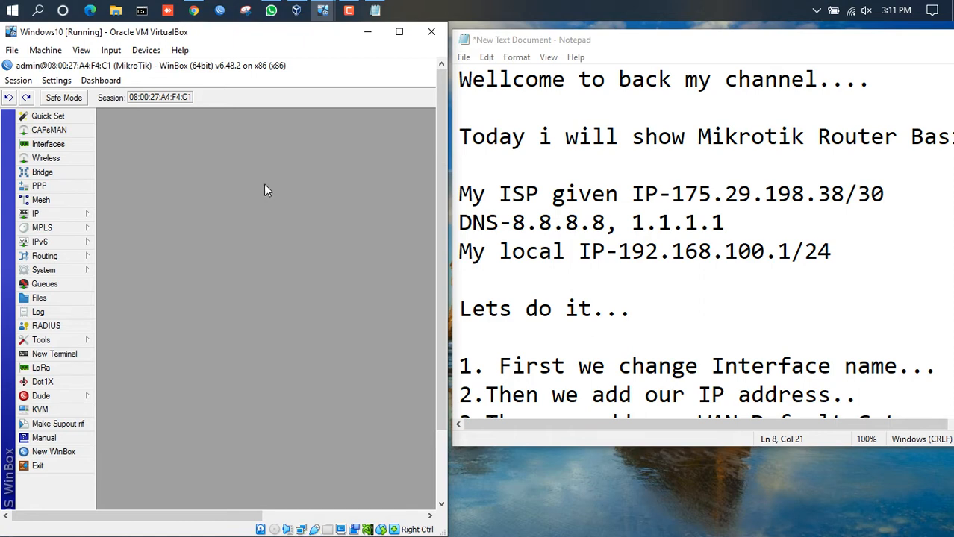
{"action": "scroll", "coordinate": [701, 238], "scroll_direction": "down", "scroll_amount": 2}
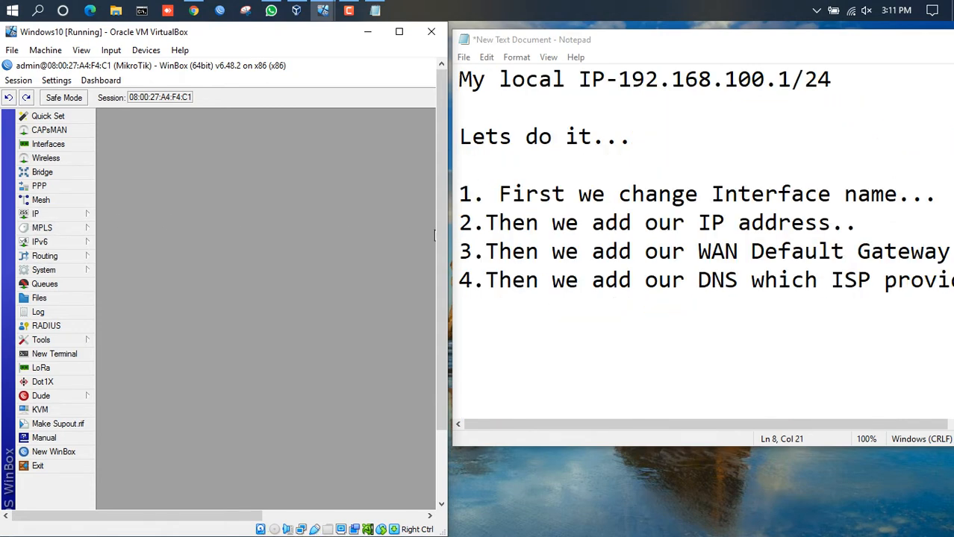
{"action": "left_click", "coordinate": [65, 354]}
{"action": "left_click_drag", "start_coordinate": [300, 213], "coordinate": [209, 192]}
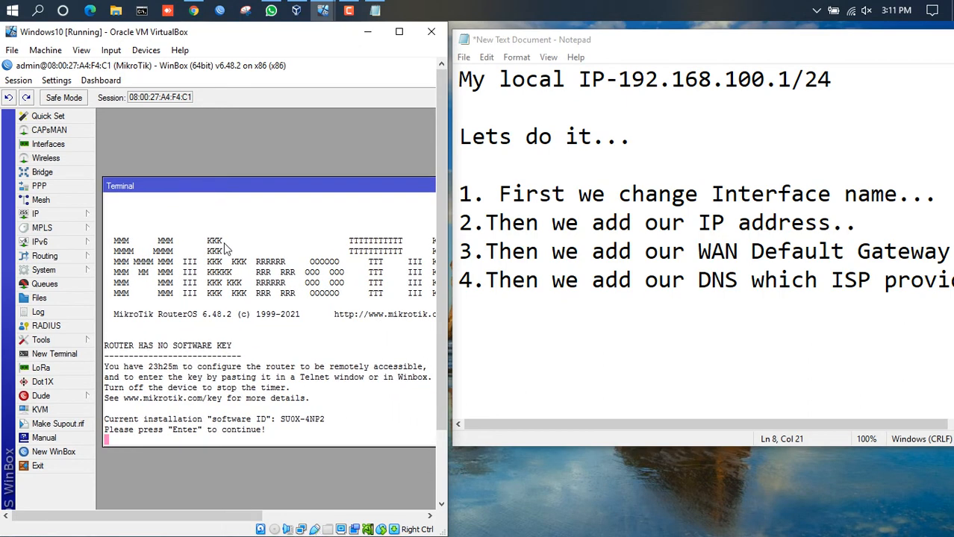
{"action": "key", "text": "Return"}
{"action": "type", "text": "ping 8.8.8.8"}
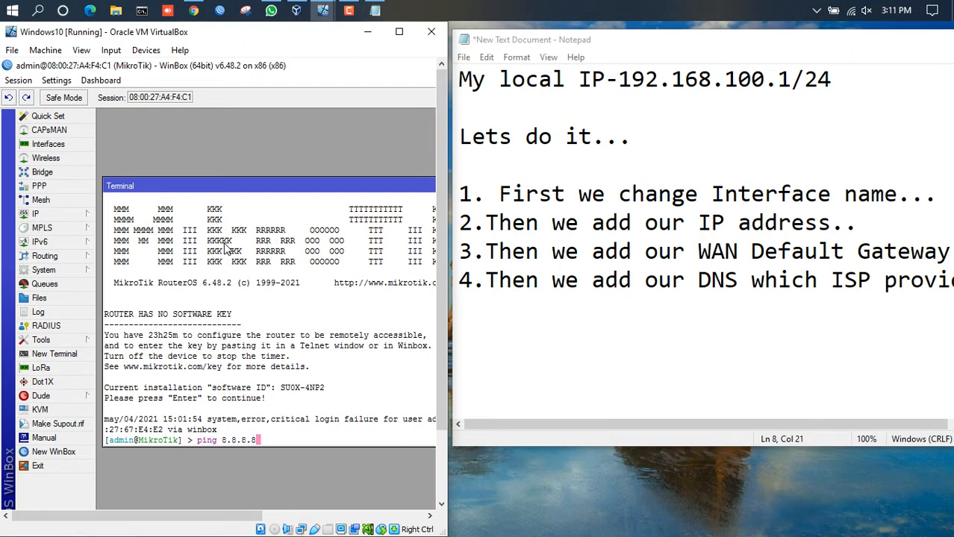
{"action": "key", "text": "Return"}
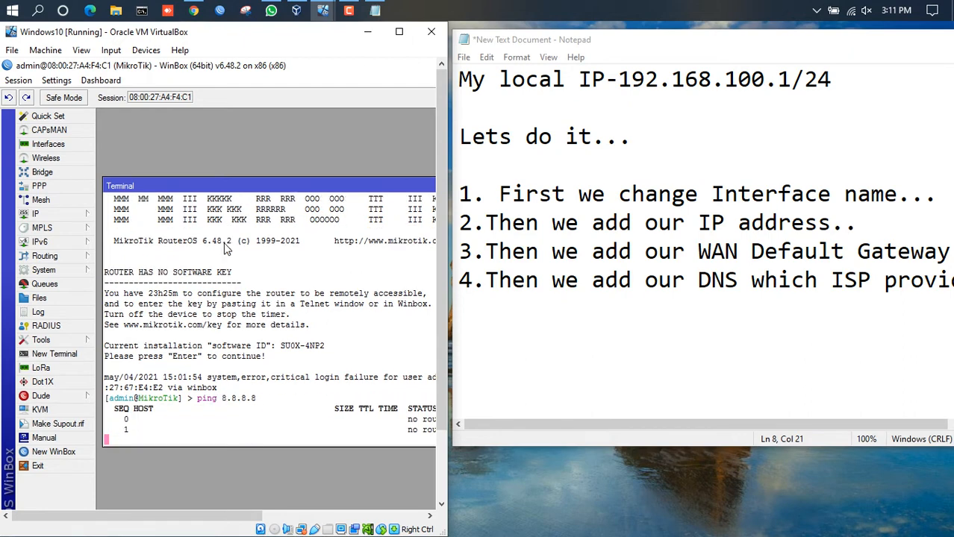
{"action": "key", "text": "ctrl+c"}
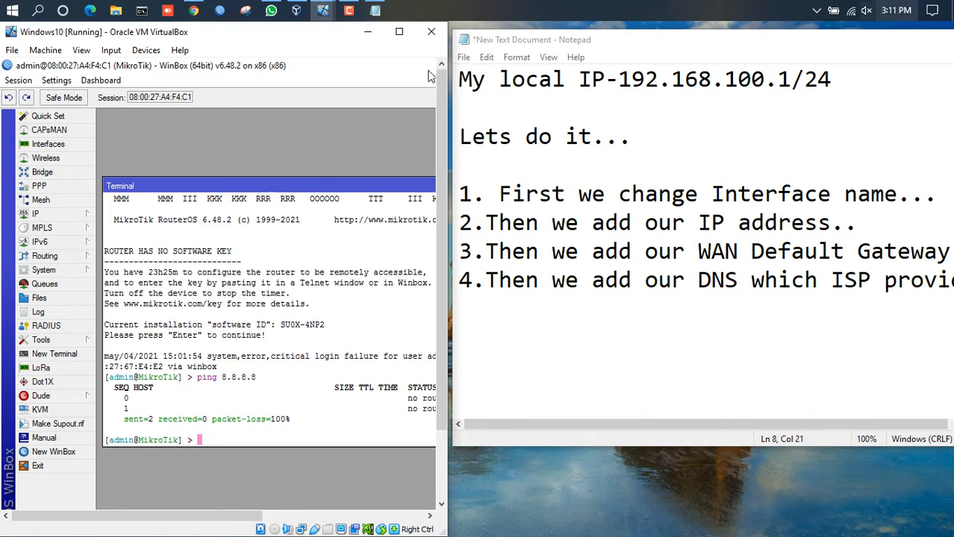
{"action": "left_click", "coordinate": [349, 10]}
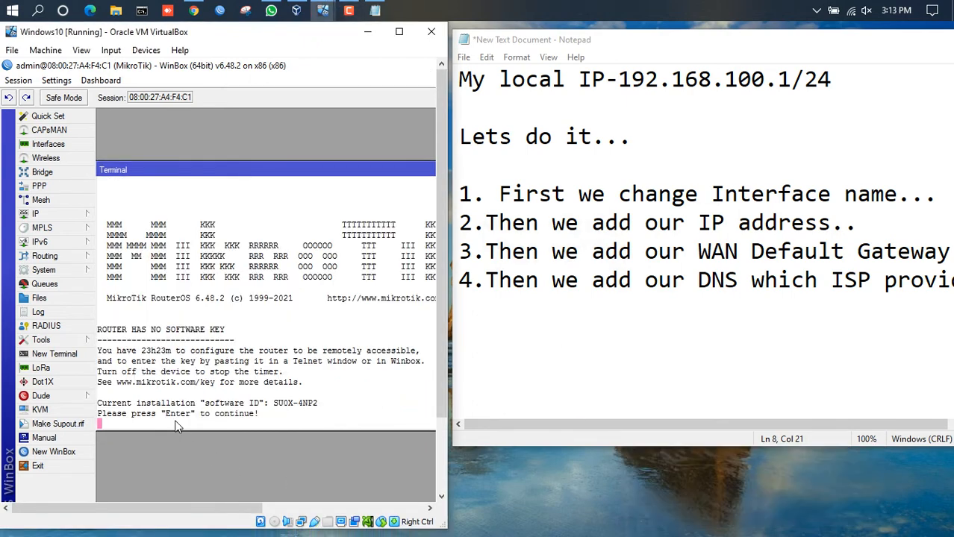
Step: Continue to the router terminal's prompt and add item 5 to the Notepad note: "5.Then we check our internet came in our router"
{"action": "key", "text": "Return"}
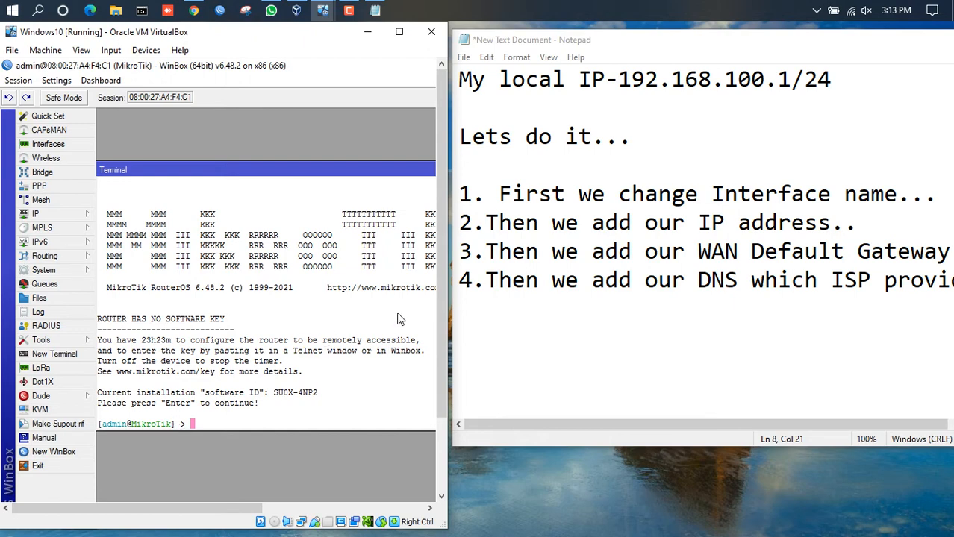
{"action": "left_click", "coordinate": [498, 317]}
{"action": "type", "text": "5.The"}
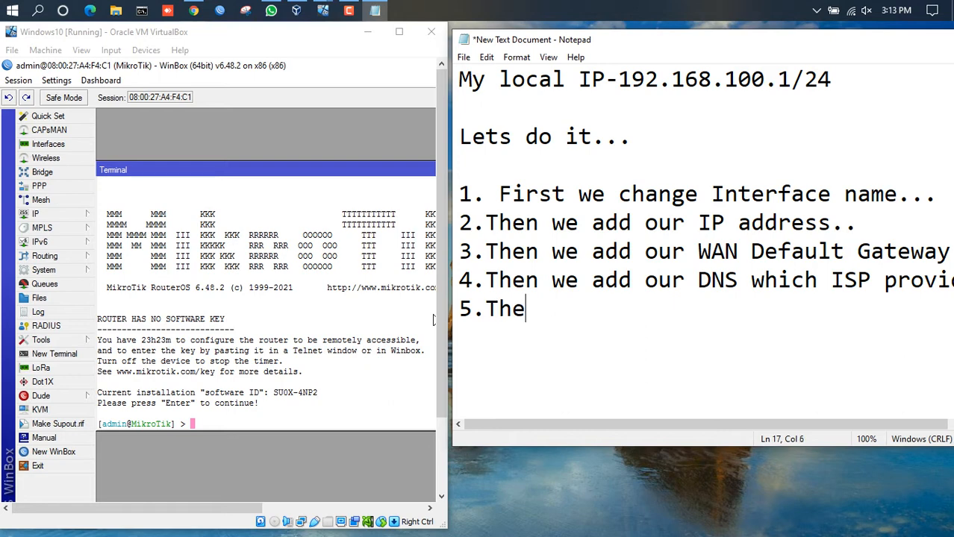
{"action": "type", "text": "n we che"}
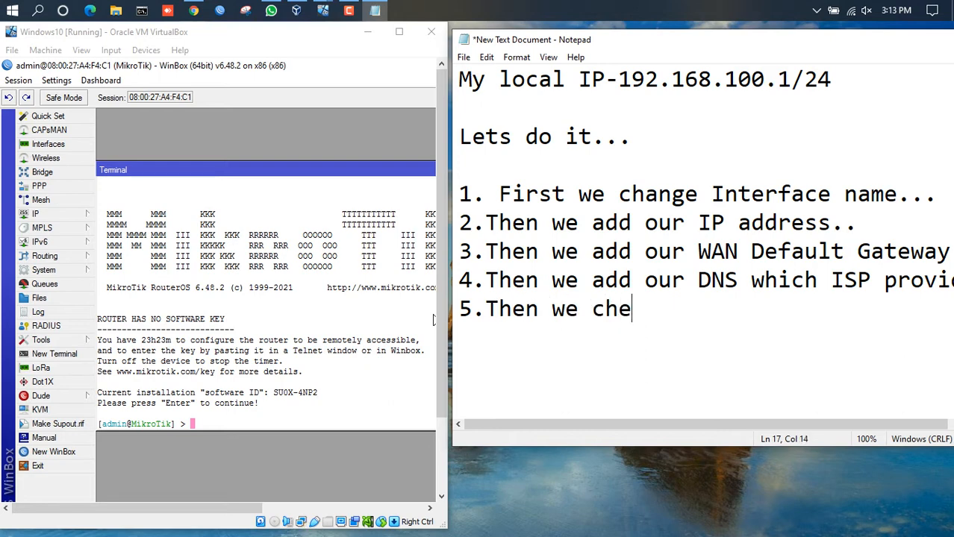
{"action": "type", "text": "ck our "}
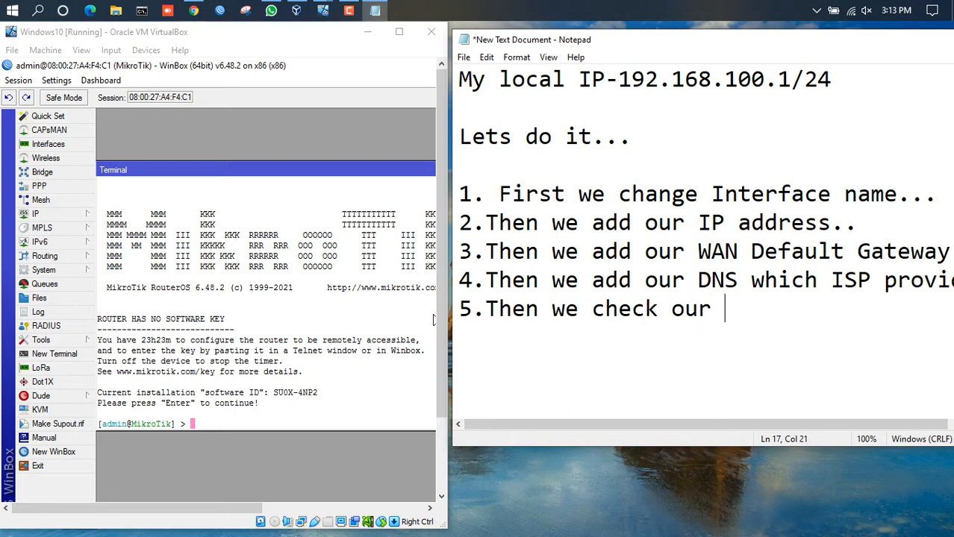
{"action": "type", "text": "internet "}
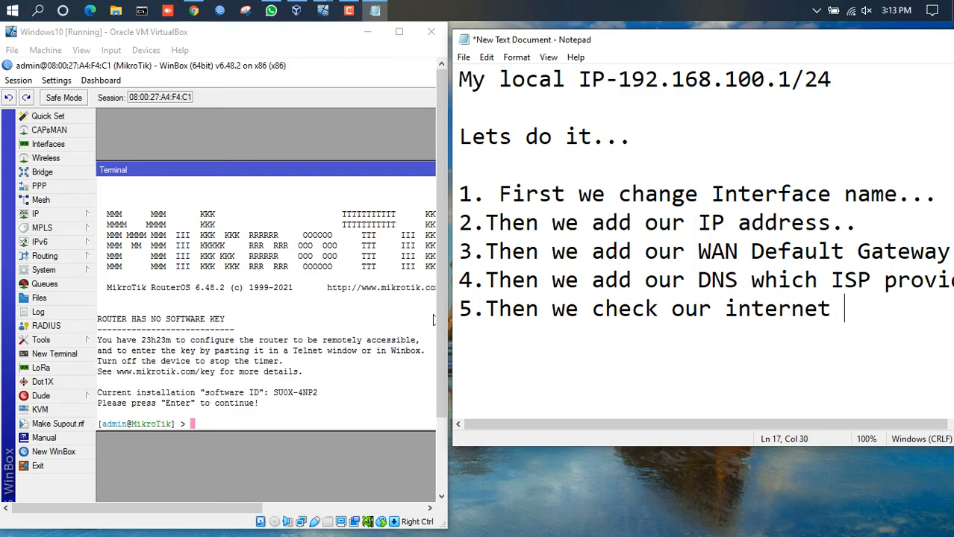
{"action": "type", "text": "came in "}
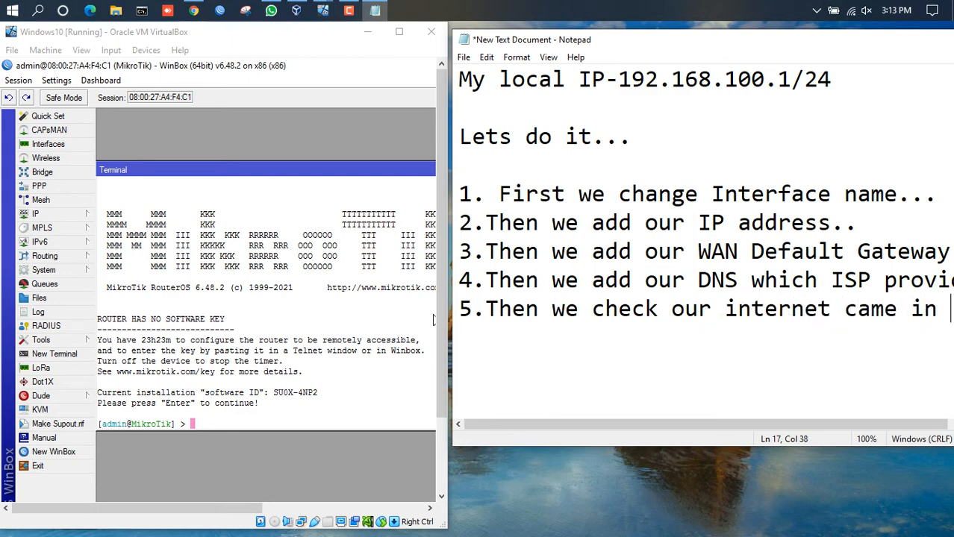
{"action": "type", "text": "our route"}
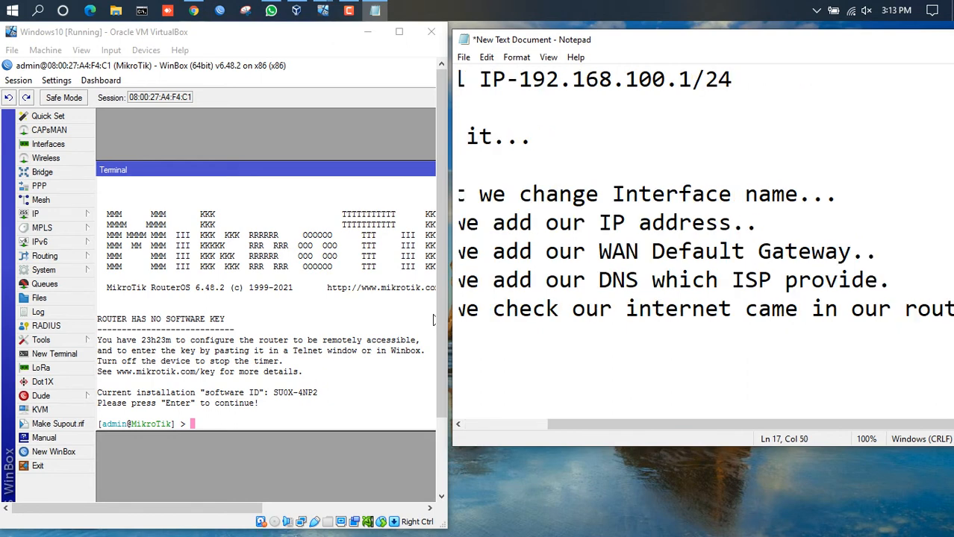
{"action": "key", "text": "Return"}
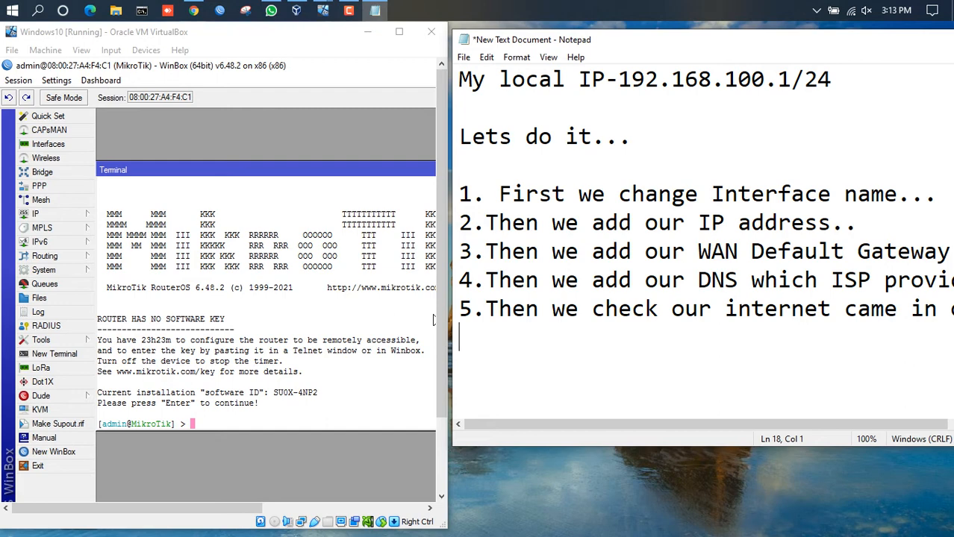
Step: Test the router's internet access by pinging 8.8.8.8 from its terminal again, and stop the ping
{"action": "left_click", "coordinate": [163, 349]}
{"action": "type", "text": "ping "}
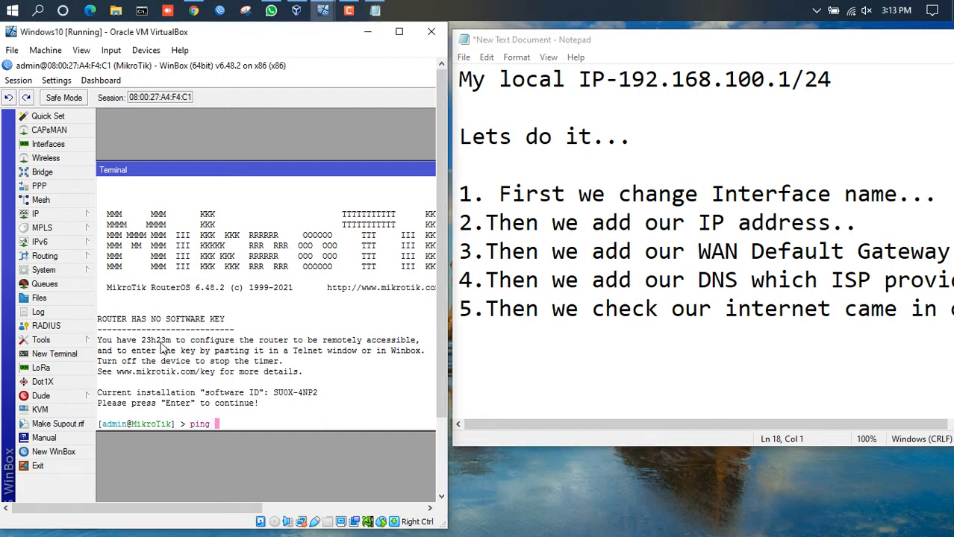
{"action": "type", "text": "8.8.8.8"}
{"action": "key", "text": "Return"}
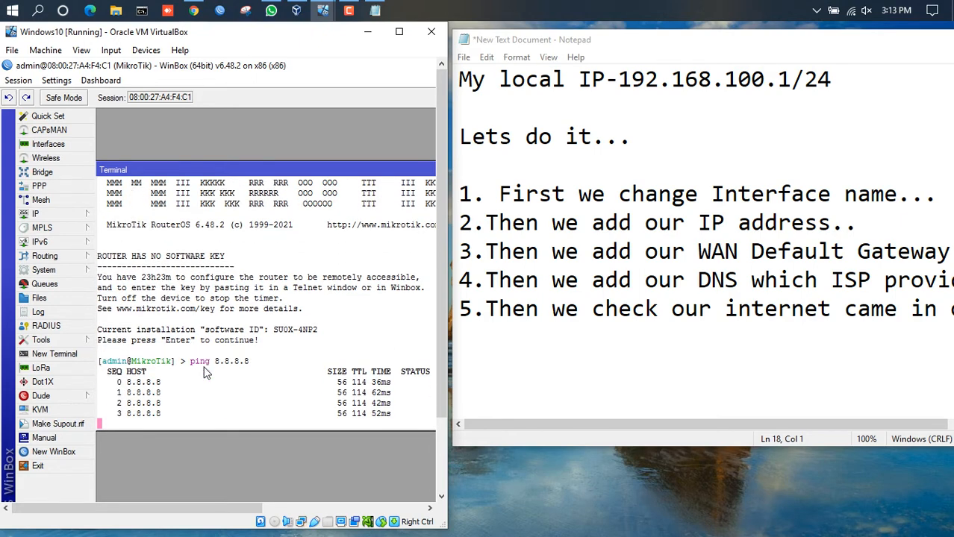
{"action": "key", "text": "ctrl+c"}
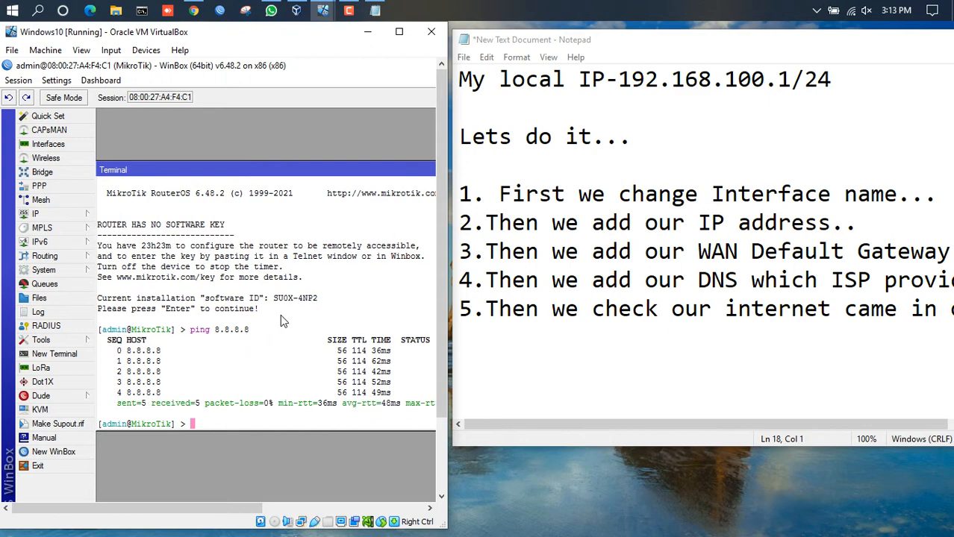
Step: View the router's ARP list, close it, and check the network status in the Windows 10 virtual machine's system tray
{"action": "left_click", "coordinate": [66, 213]}
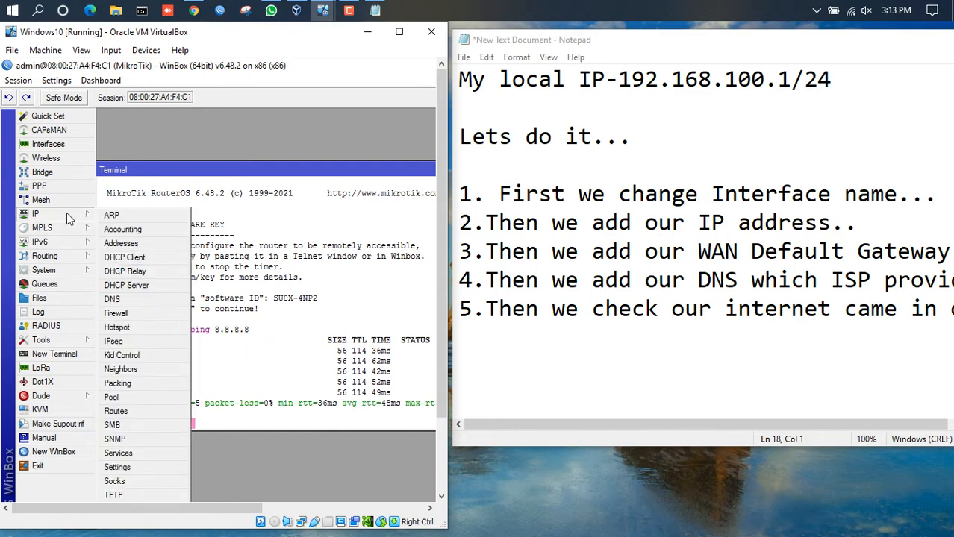
{"action": "left_click", "coordinate": [112, 216]}
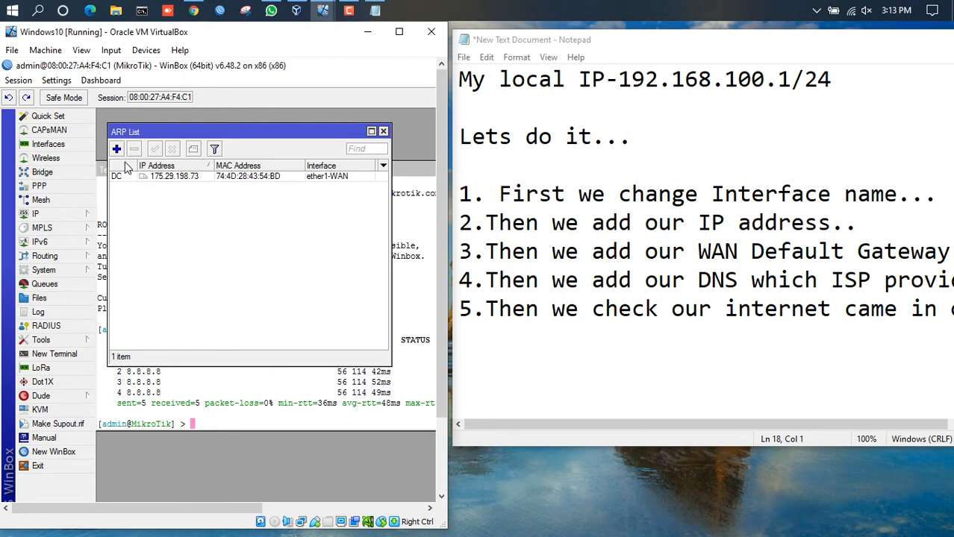
{"action": "left_click", "coordinate": [383, 131]}
{"action": "left_click_drag", "start_coordinate": [441, 120], "coordinate": [441, 197]}
{"action": "left_click_drag", "start_coordinate": [250, 508], "coordinate": [405, 482]}
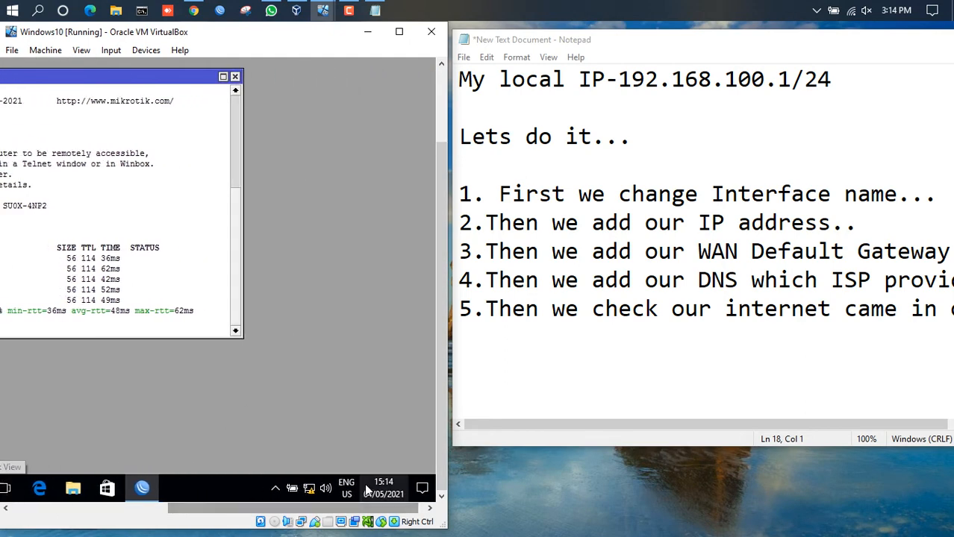
Step: Switch to Notepad and write item 6 of the note as "6.But my PC has no internet...."
{"action": "key", "text": "alt+Tab"}
{"action": "type", "text": "6"}
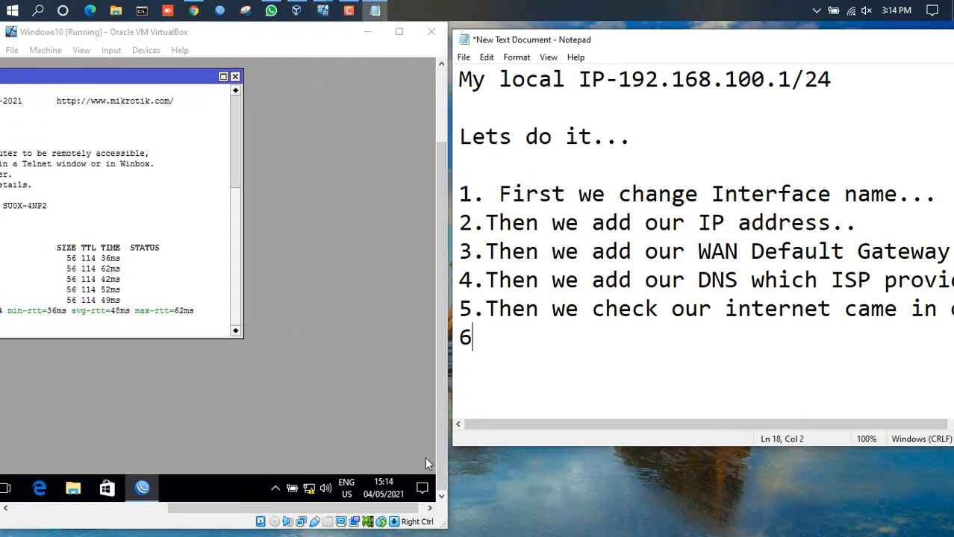
{"action": "type", "text": ".But "}
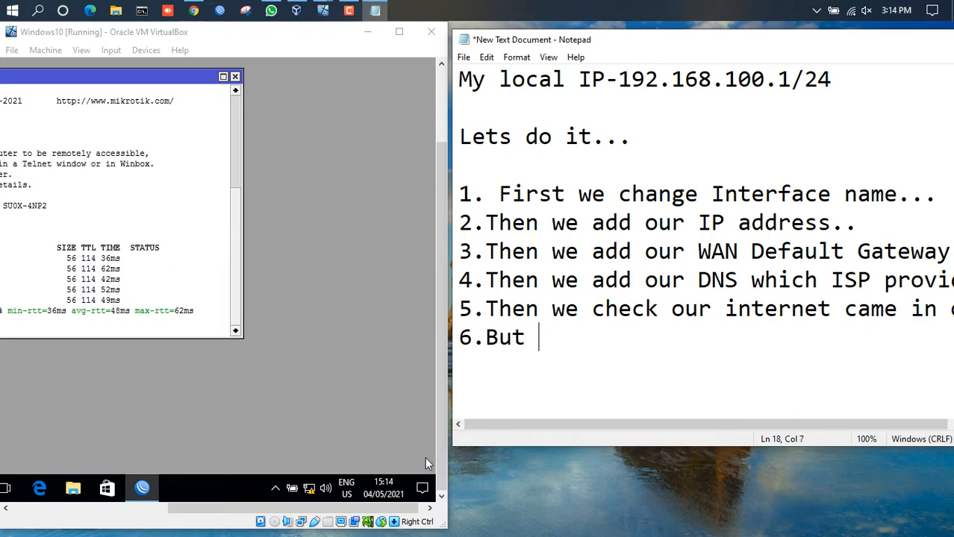
{"action": "type", "text": "my PC"}
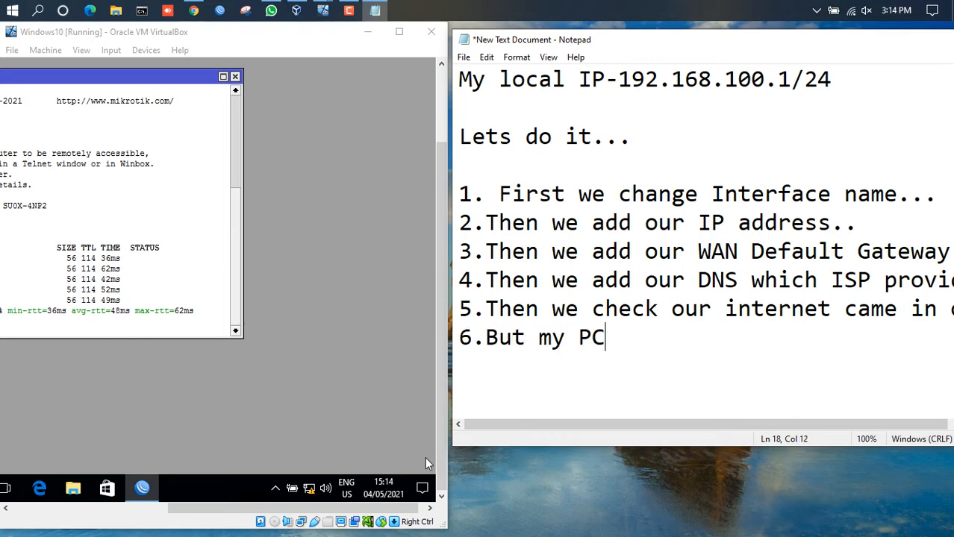
{"action": "type", "text": " has no "}
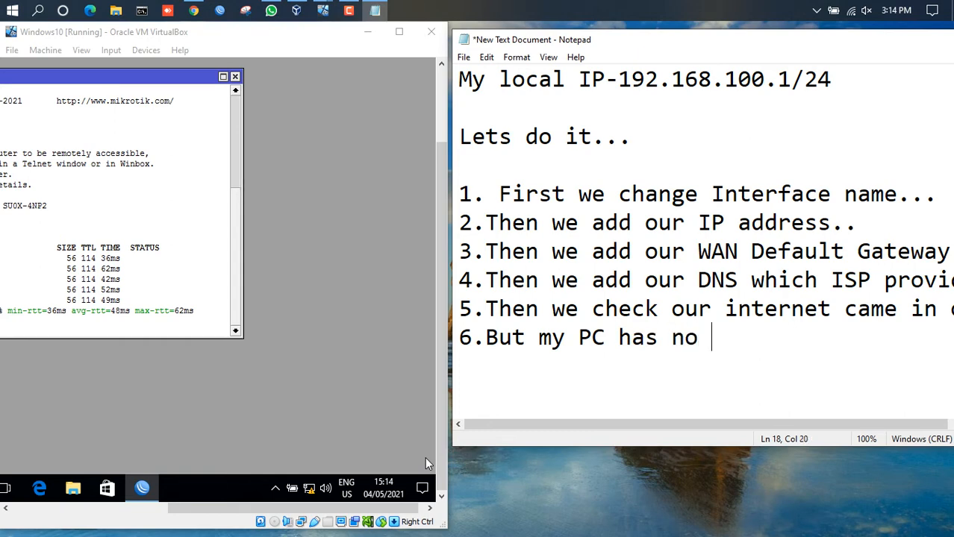
{"action": "type", "text": "internet...."}
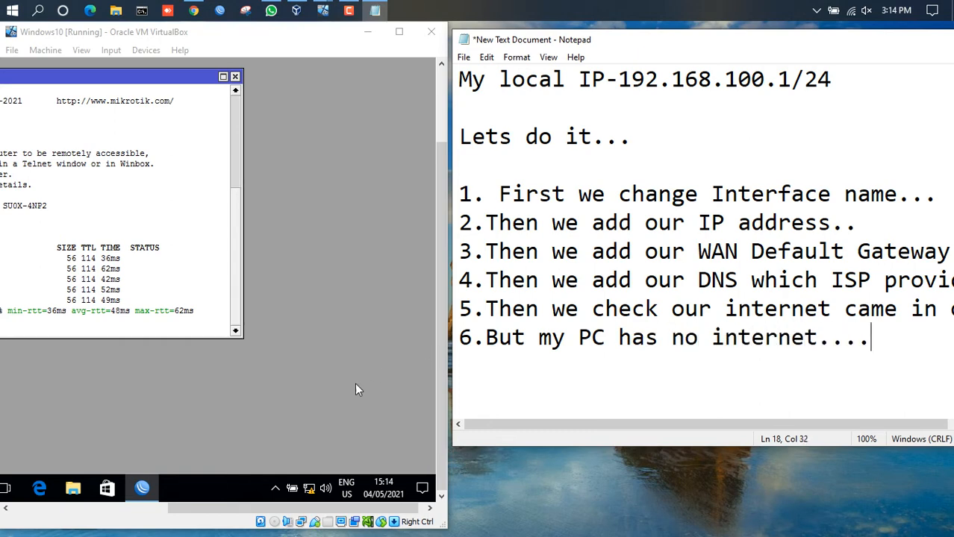
Step: Open a command prompt in the Windows 10 virtual machine and ping 8.8.8.8 from the PC
{"action": "left_click_drag", "start_coordinate": [297, 508], "coordinate": [141, 509]}
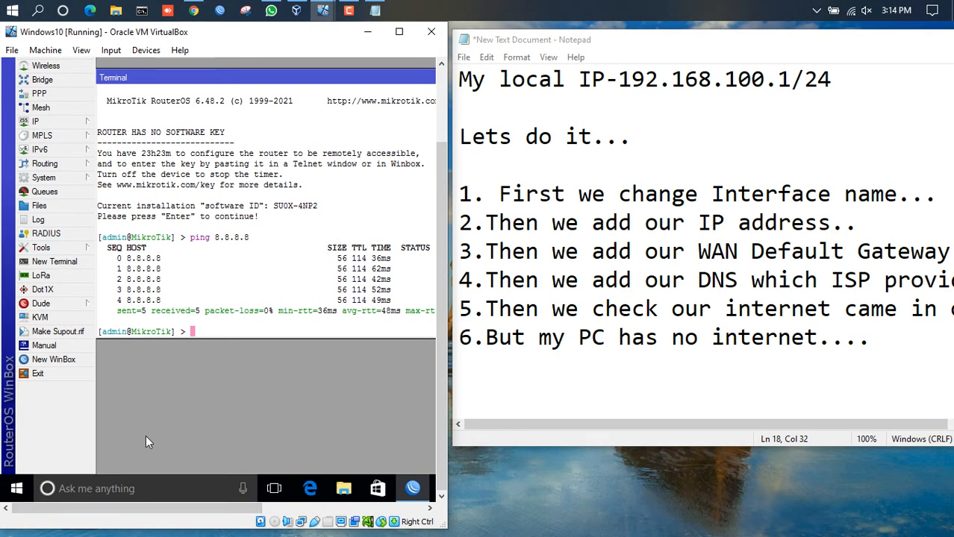
{"action": "key", "text": "super+r"}
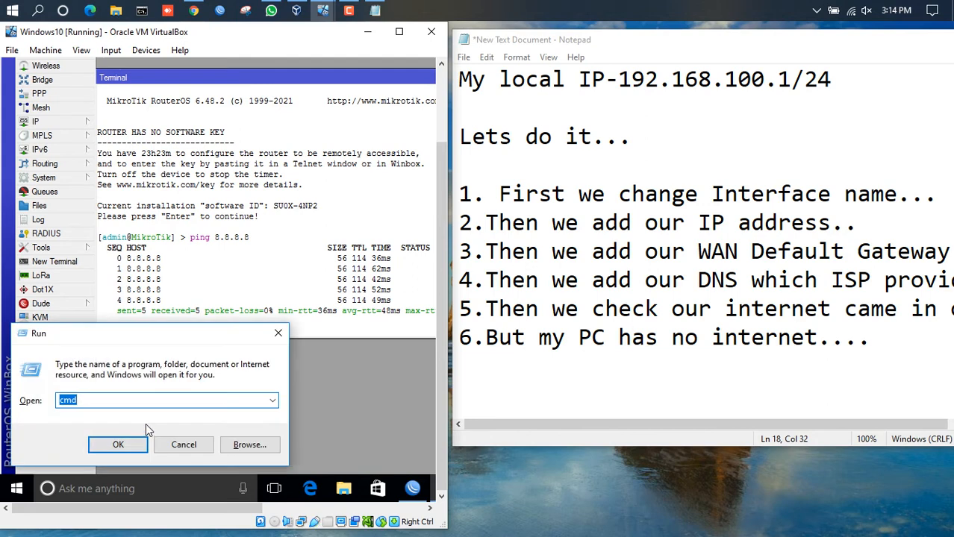
{"action": "key", "text": "Return"}
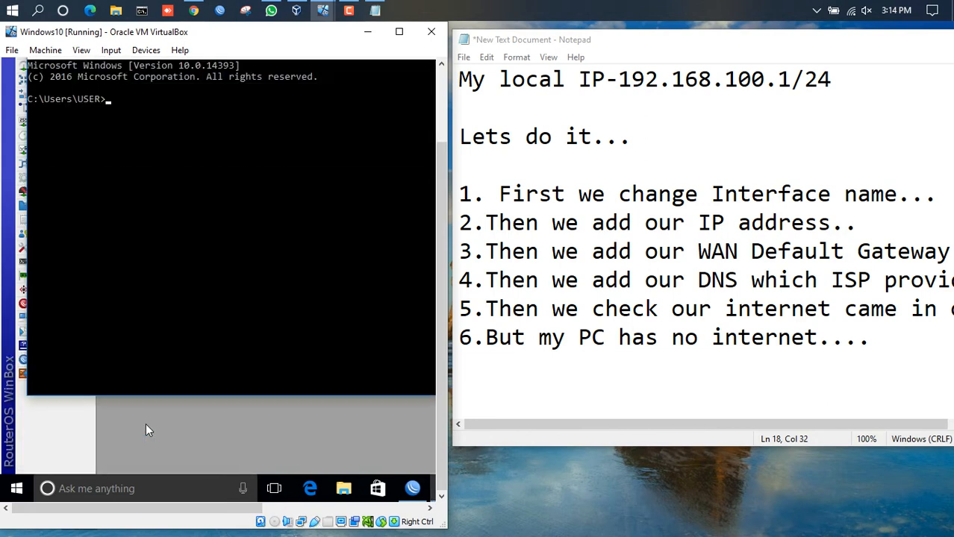
{"action": "type", "text": "ping 8.8.8.8"}
{"action": "key", "text": "Return"}
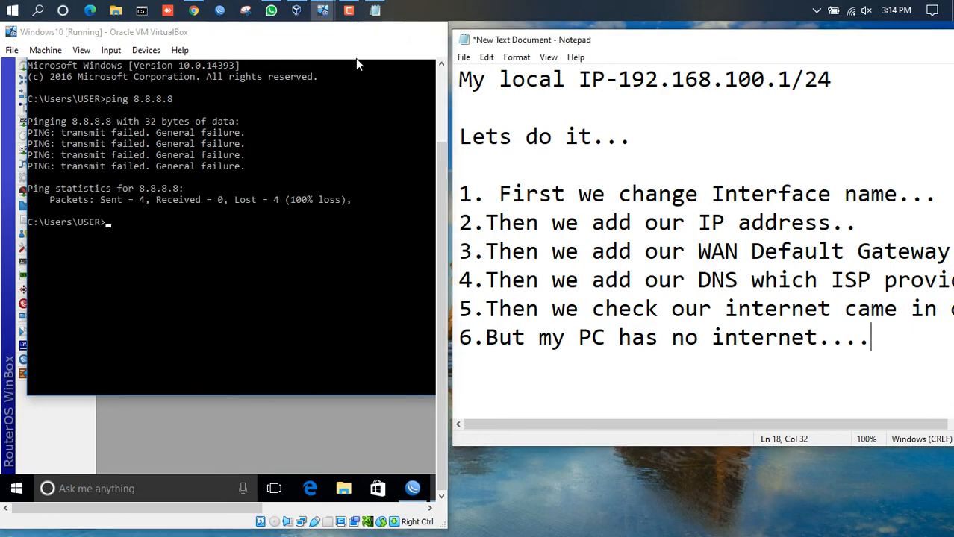
{"action": "left_click", "coordinate": [367, 32]}
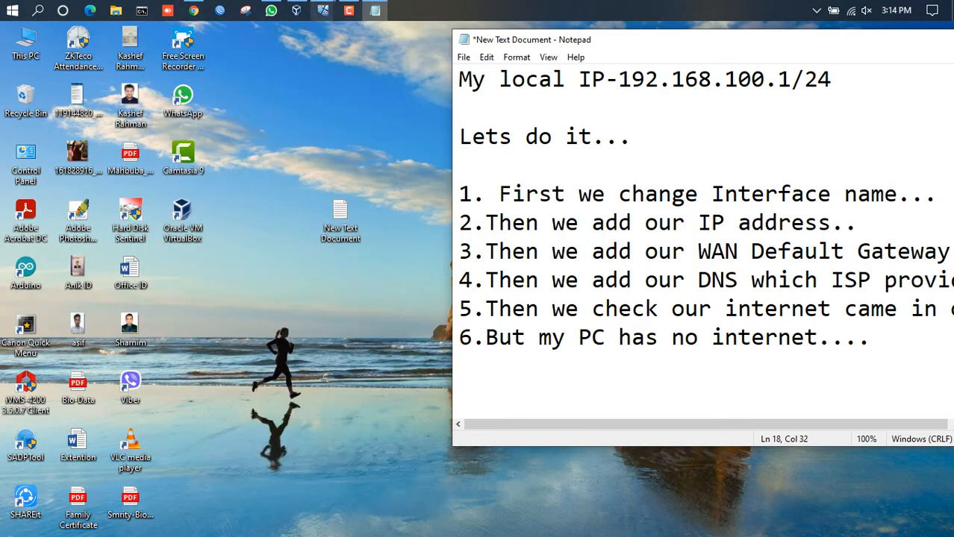
{"action": "mouse_move", "coordinate": [322, 11]}
{"action": "left_click", "coordinate": [274, 88]}
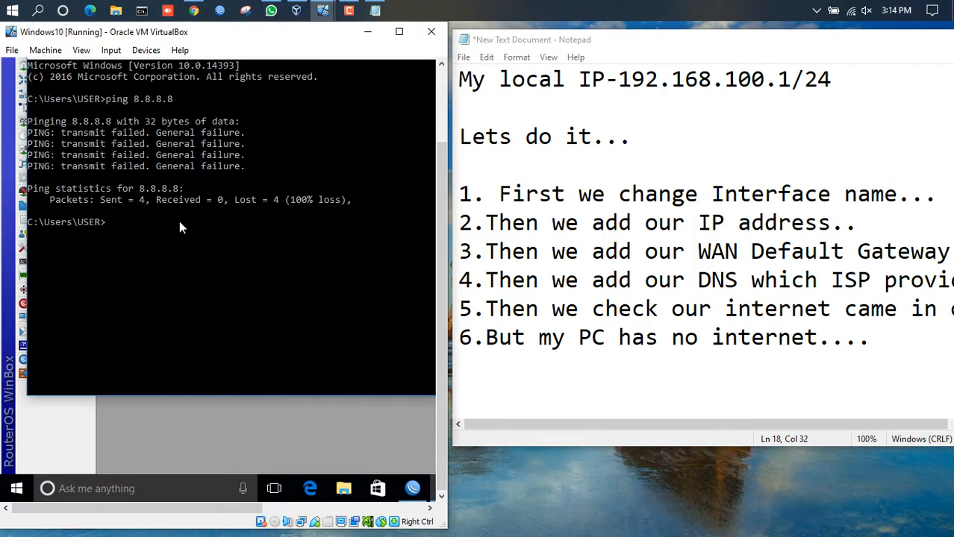
Step: Start a continuous ping with "ping 8.8.8.8 -t" in the virtual machine's command prompt and keep its output in view
{"action": "key", "text": "Up"}
{"action": "type", "text": "-t"}
{"action": "key", "text": "Return"}
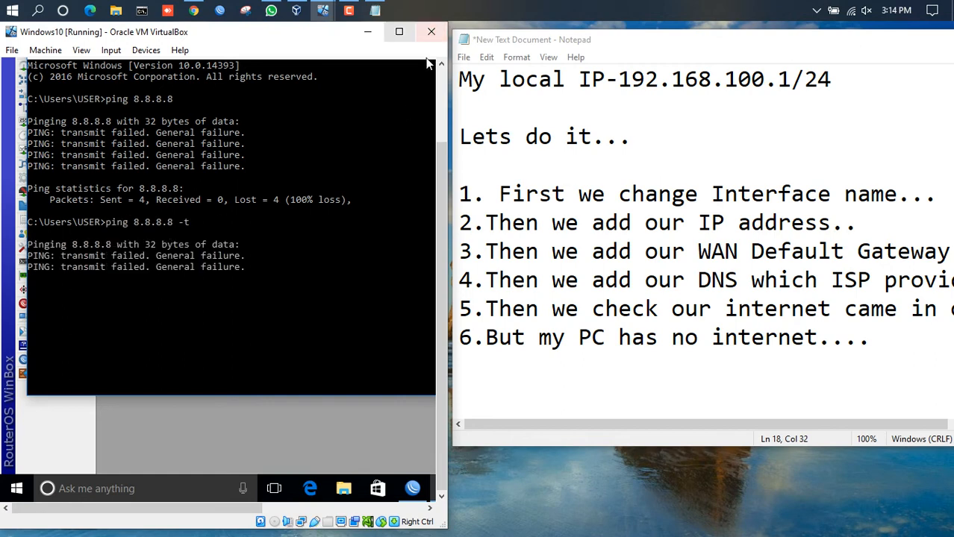
{"action": "left_click", "coordinate": [368, 31]}
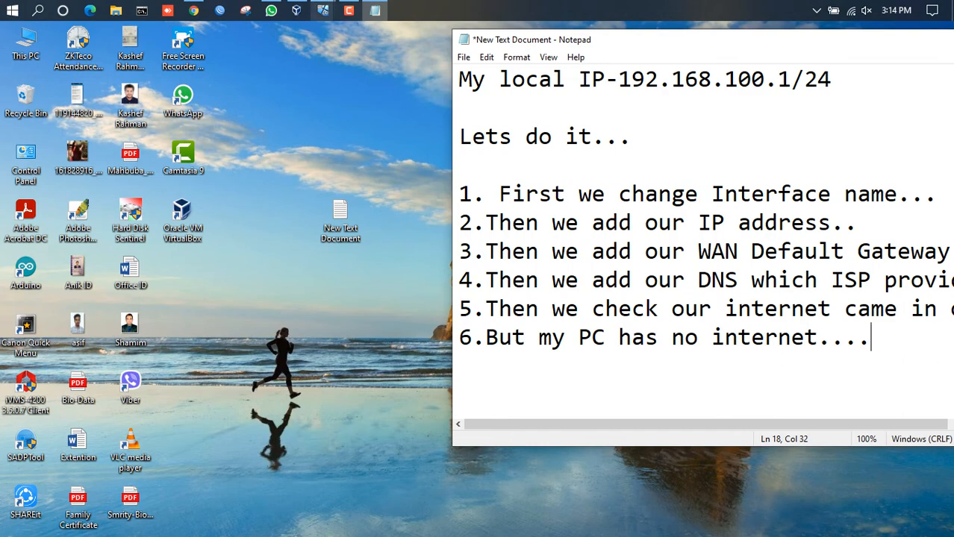
{"action": "mouse_move", "coordinate": [323, 11]}
{"action": "left_click", "coordinate": [259, 75]}
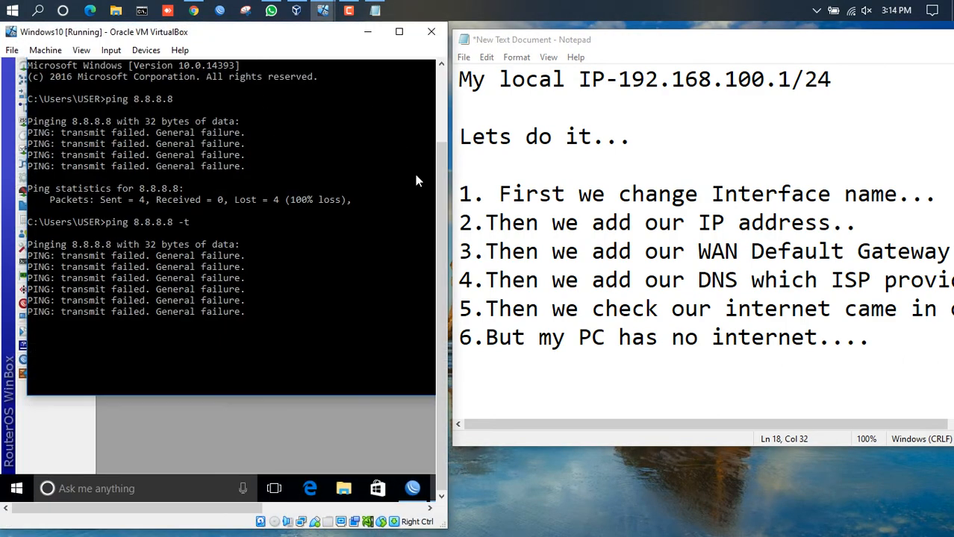
Step: Bring WinBox back in front of the command prompt, and add item 7 to the Notepad note as "7.Now we enable DHCP server..."
{"action": "left_click_drag", "start_coordinate": [441, 317], "coordinate": [441, 220]}
{"action": "left_click", "coordinate": [357, 115]}
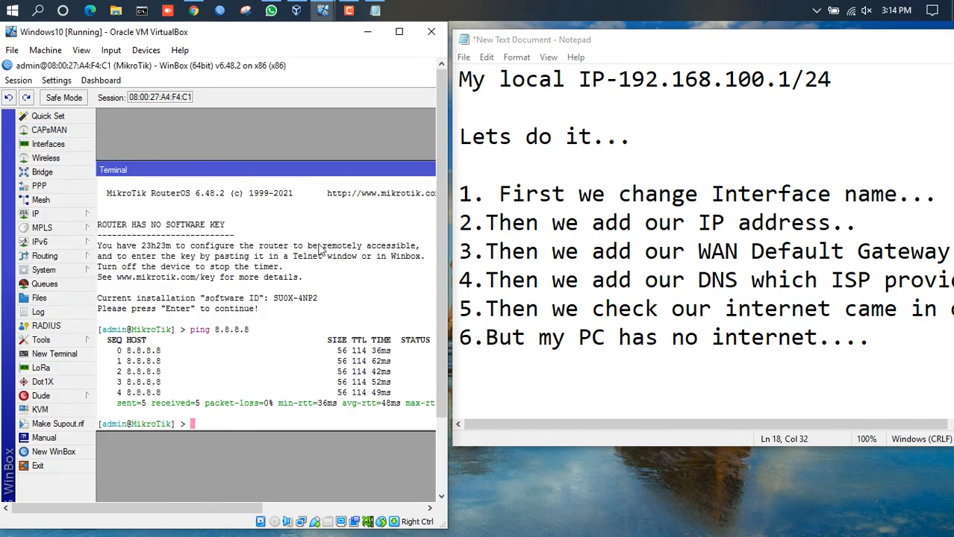
{"action": "key", "text": "alt+Tab"}
{"action": "key", "text": "Return"}
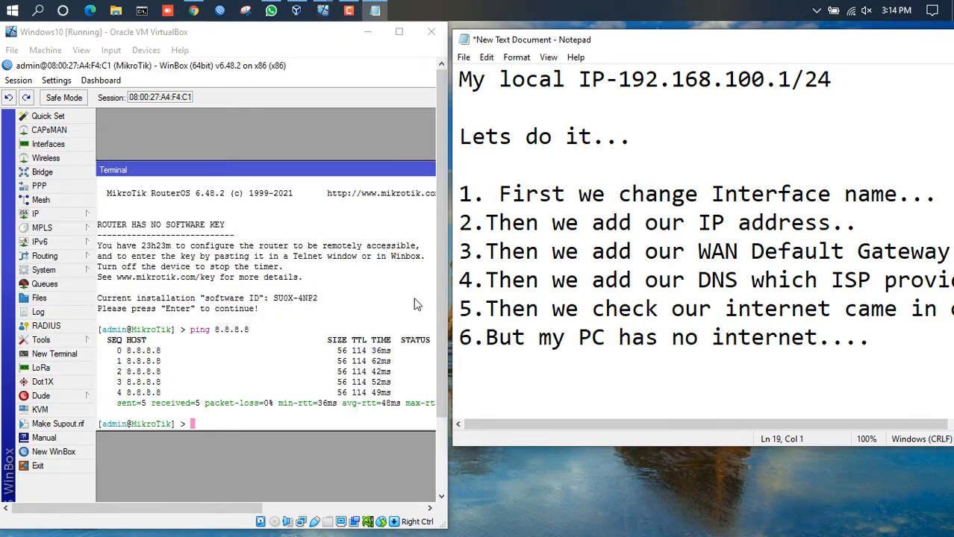
{"action": "type", "text": "7.Now we enable DHC"}
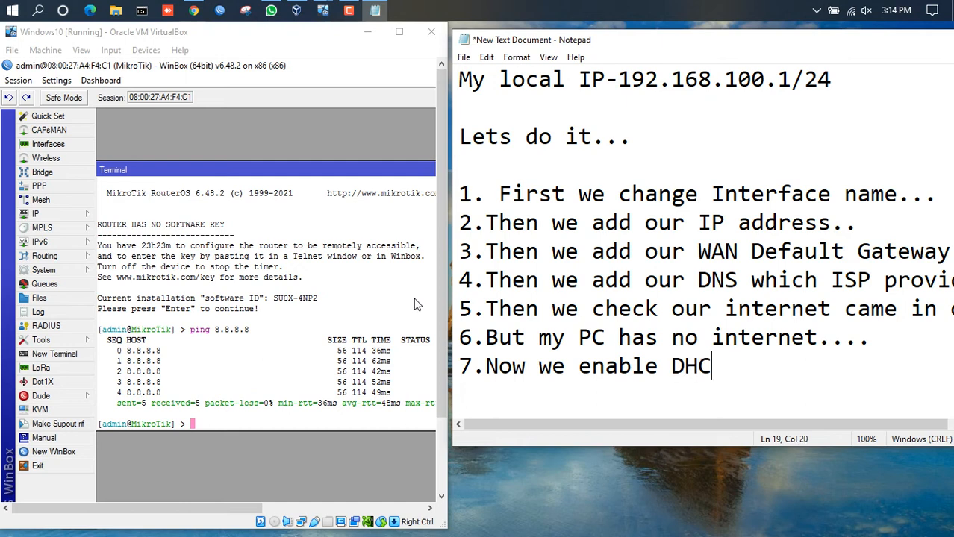
{"action": "type", "text": "P server..."}
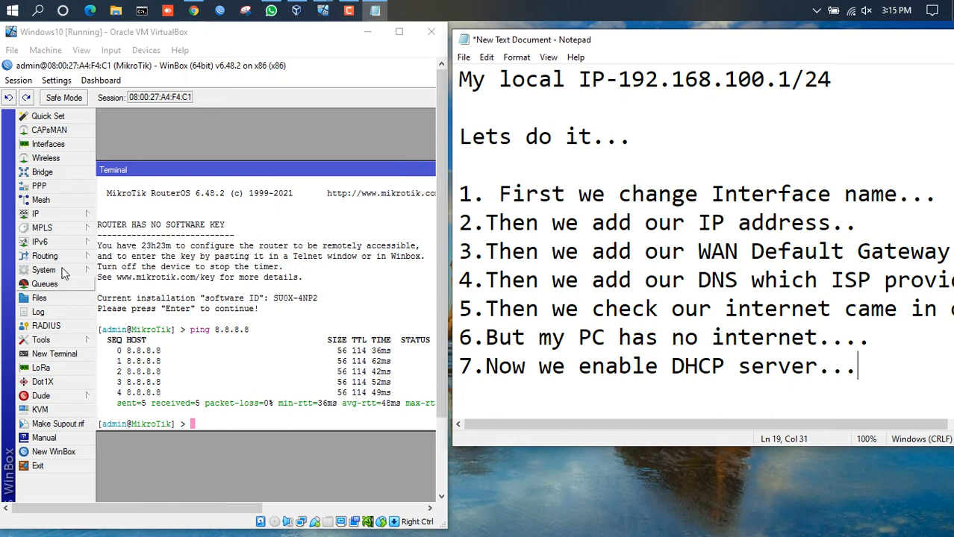
Step: Open the router's DHCP Server window in WinBox and start DHCP Setup, placing its dialog fully in view
{"action": "left_click", "coordinate": [97, 216]}
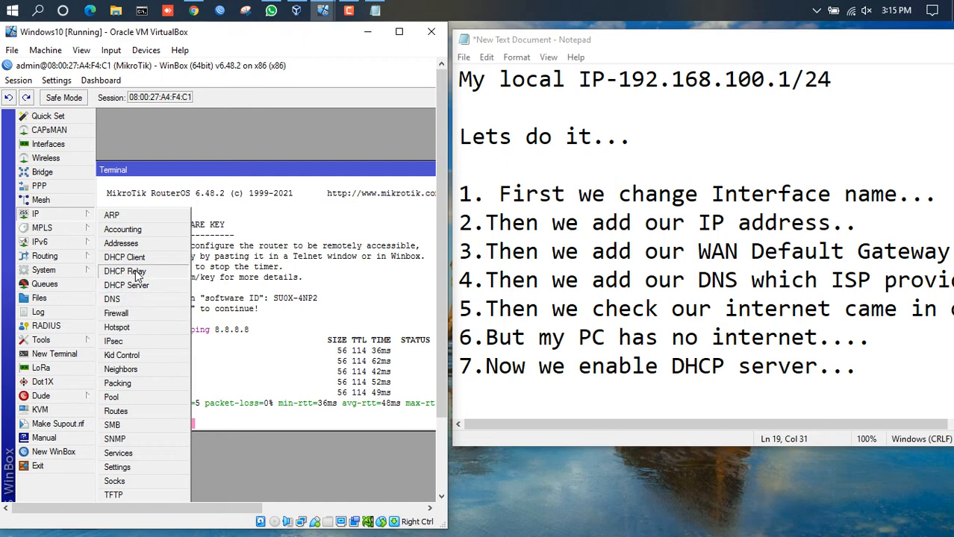
{"action": "left_click", "coordinate": [142, 286]}
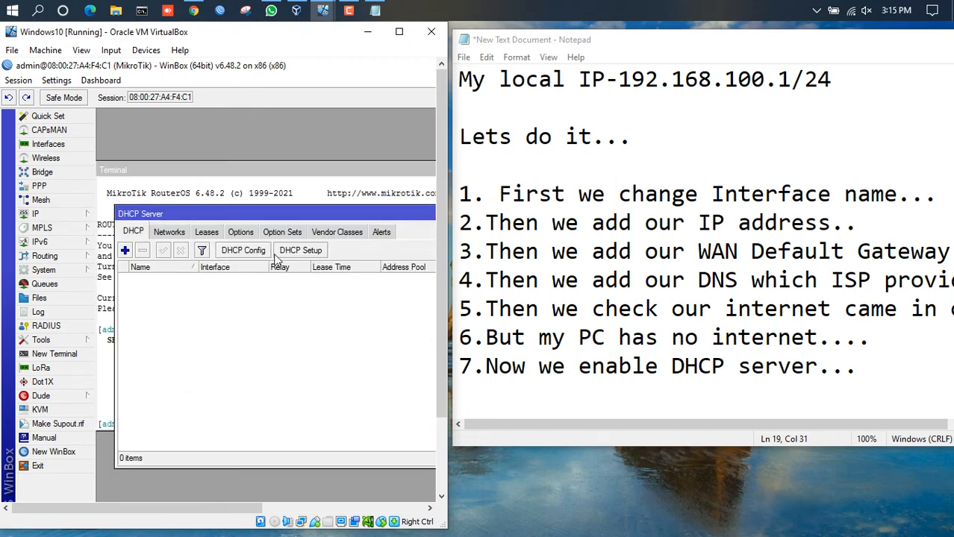
{"action": "left_click", "coordinate": [299, 254]}
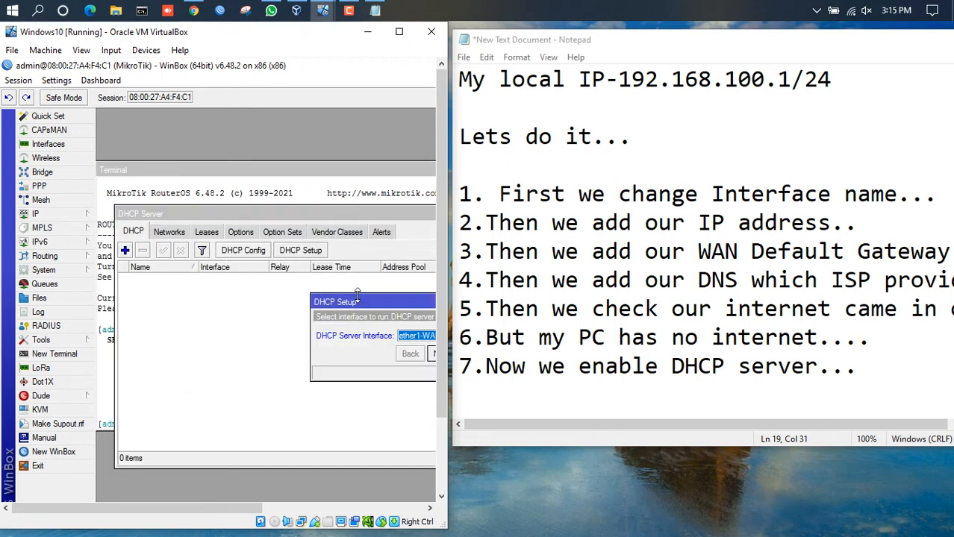
{"action": "left_click_drag", "start_coordinate": [375, 306], "coordinate": [246, 296]}
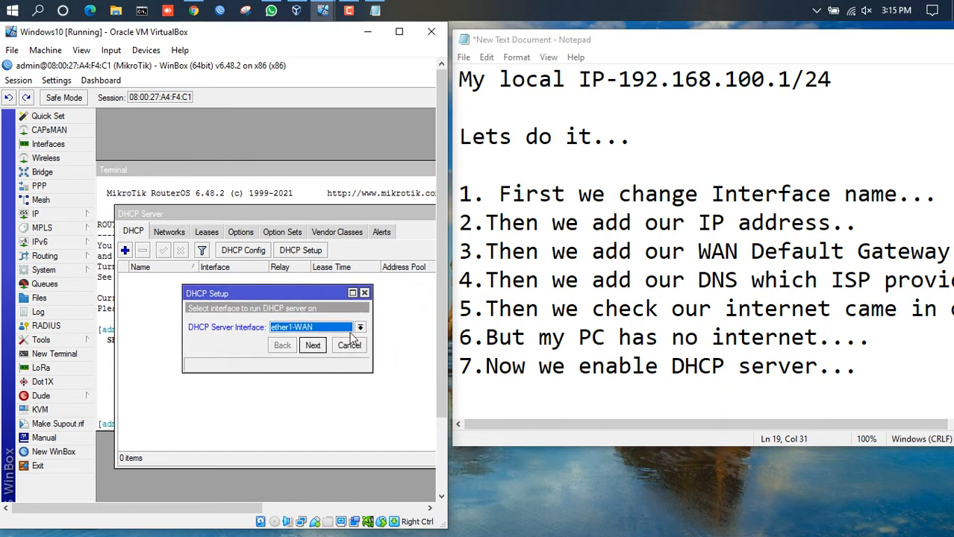
Step: Extend item 7 of the Notepad note with "We enable ether2-LAN DHCP..." and start a new line numbered "8."
{"action": "left_click", "coordinate": [858, 366]}
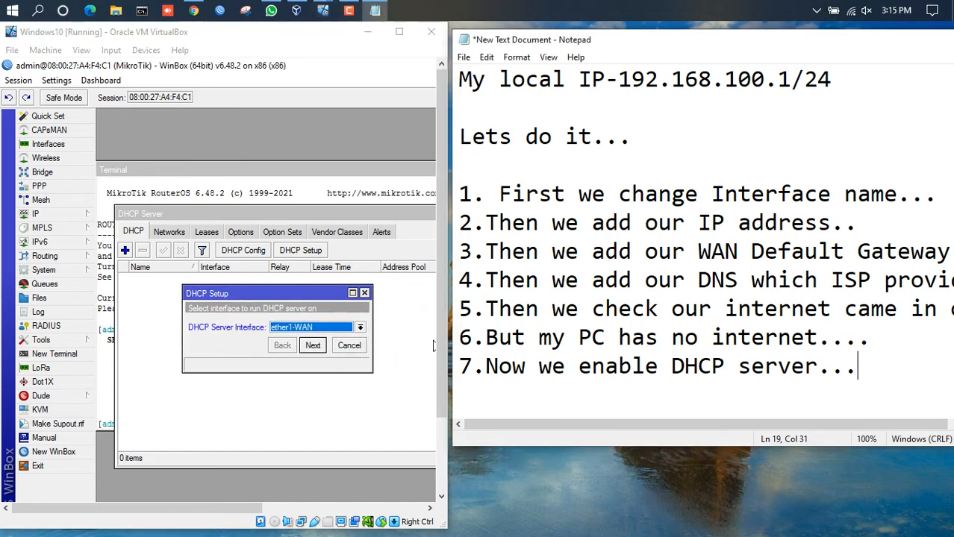
{"action": "type", "text": "We enabl"}
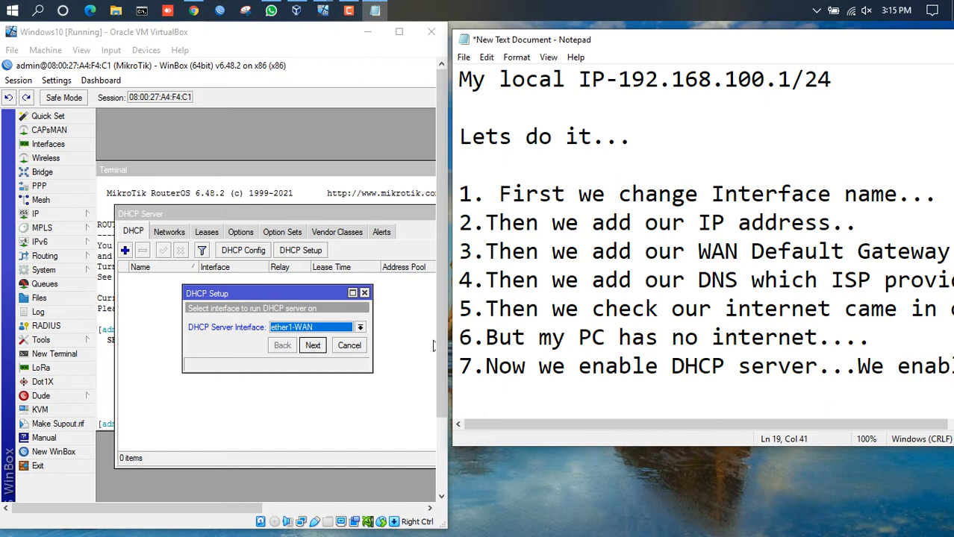
{"action": "type", "text": "e ether"}
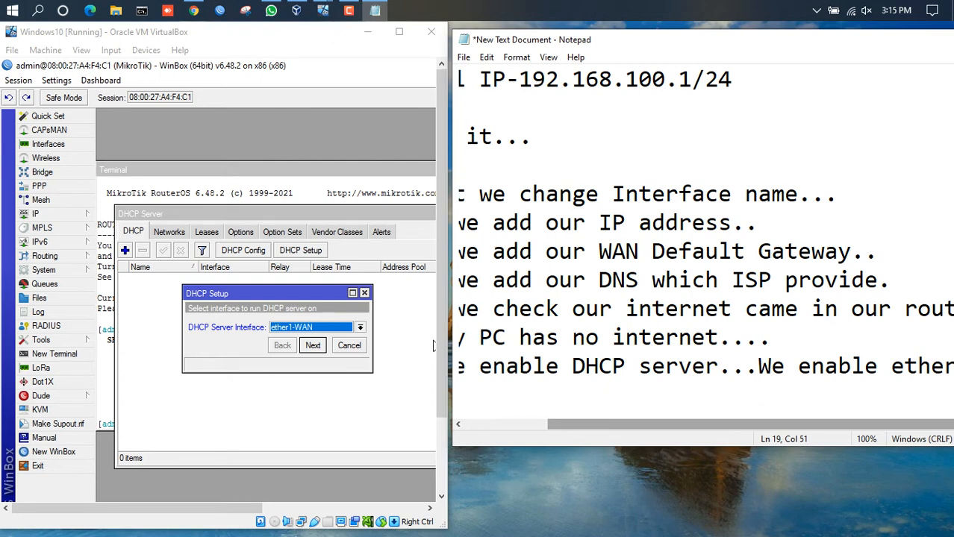
{"action": "left_click_drag", "start_coordinate": [672, 40], "coordinate": [526, 41]}
{"action": "type", "text": "DHCP server."}
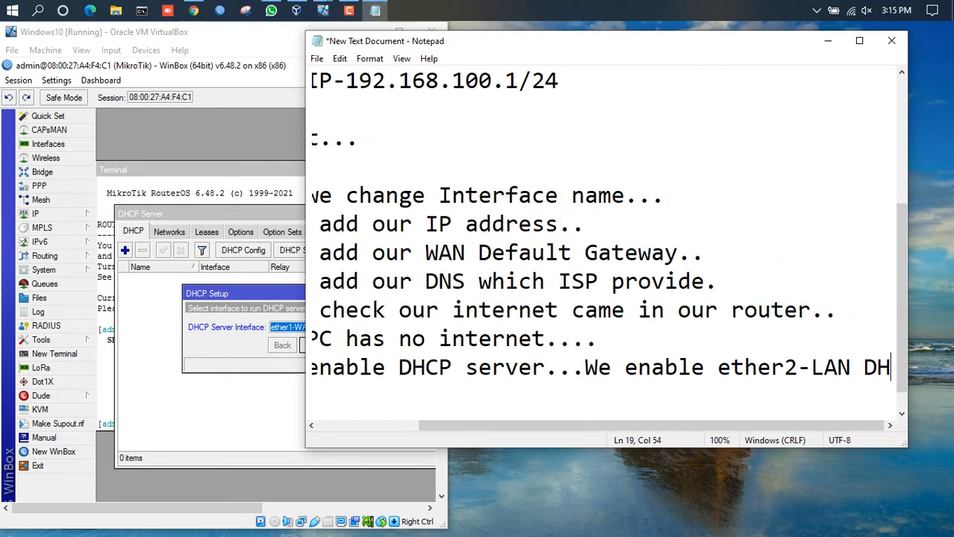
{"action": "type", "text": "..."}
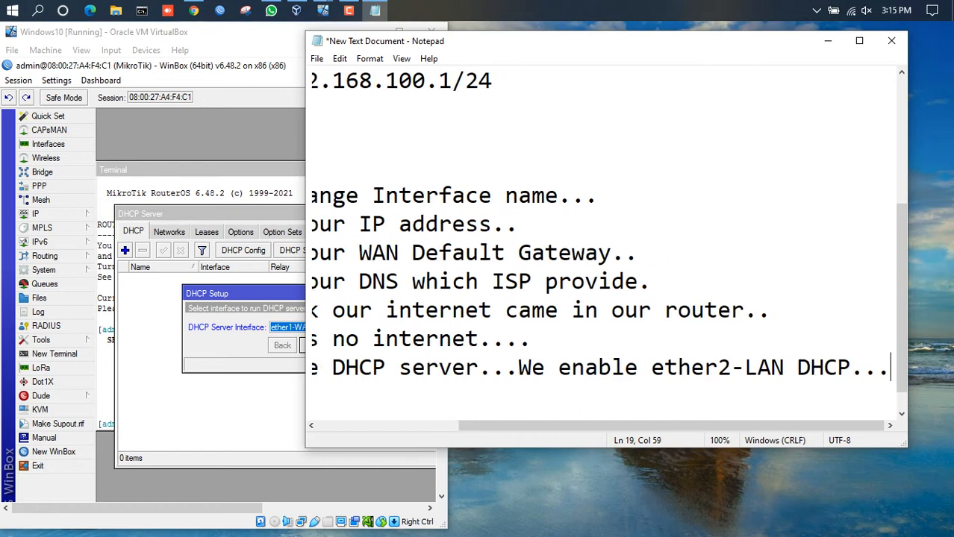
{"action": "key", "text": "Return"}
{"action": "type", "text": "8."}
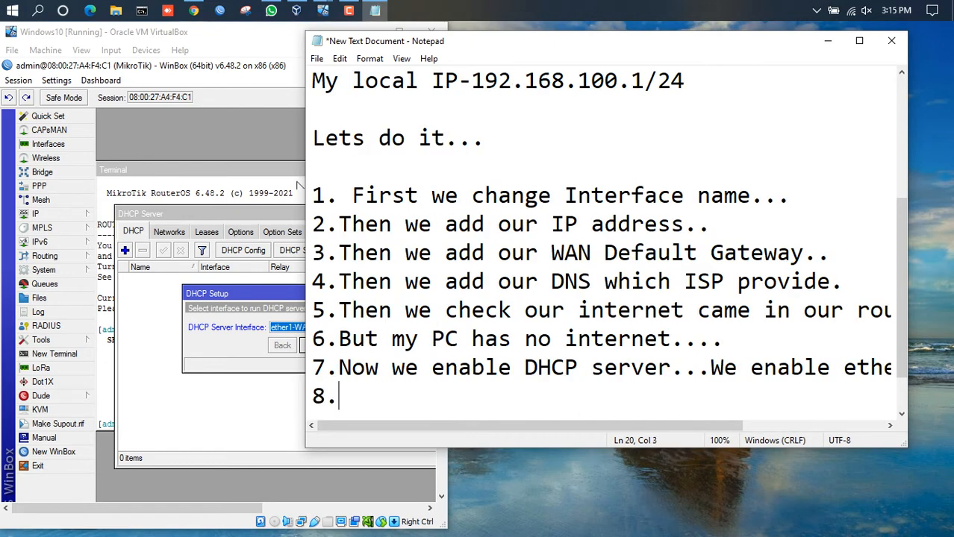
Step: Complete DHCP Setup in WinBox for ether2-LAN, accepting address space 192.168.100.0/24, the proposed gateway, address pool and DNS, and lease time 00:10:00
{"action": "left_click", "coordinate": [228, 113]}
{"action": "left_click", "coordinate": [359, 329]}
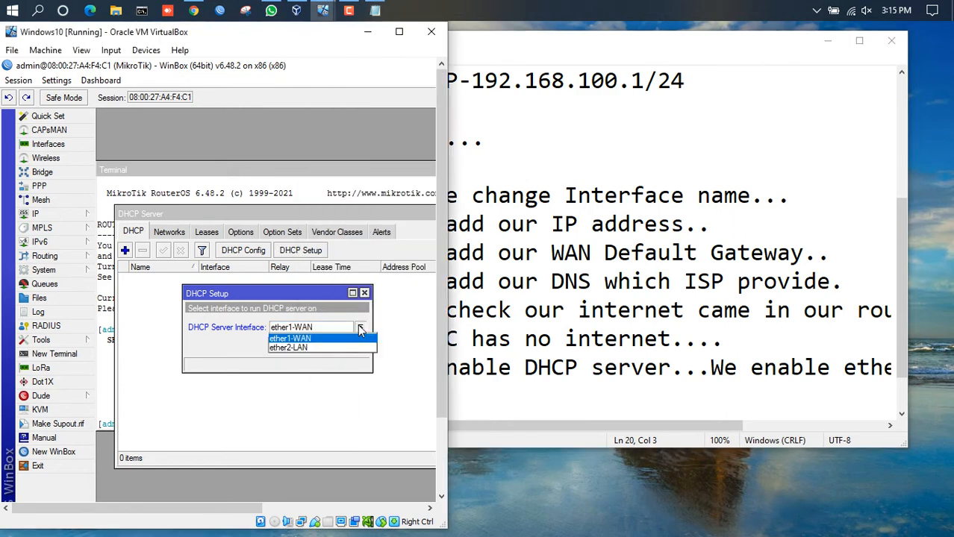
{"action": "left_click", "coordinate": [324, 345]}
{"action": "left_click", "coordinate": [318, 348]}
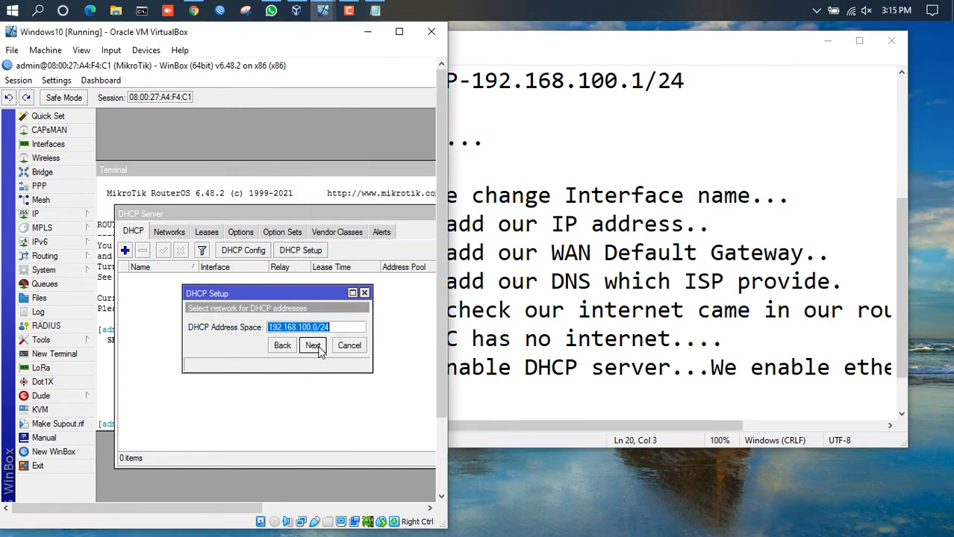
{"action": "left_click", "coordinate": [313, 347]}
{"action": "left_click", "coordinate": [314, 347]}
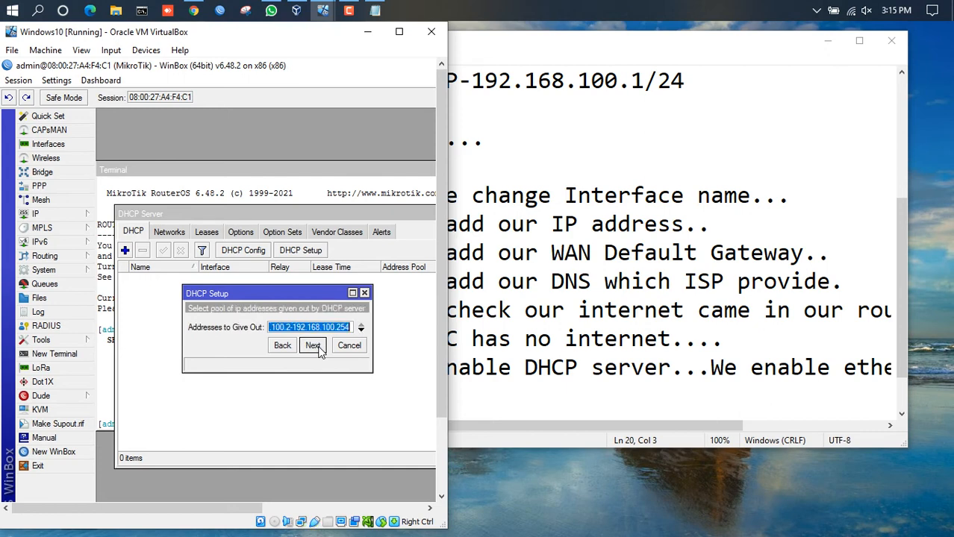
{"action": "left_click", "coordinate": [314, 346]}
{"action": "left_click", "coordinate": [315, 362]}
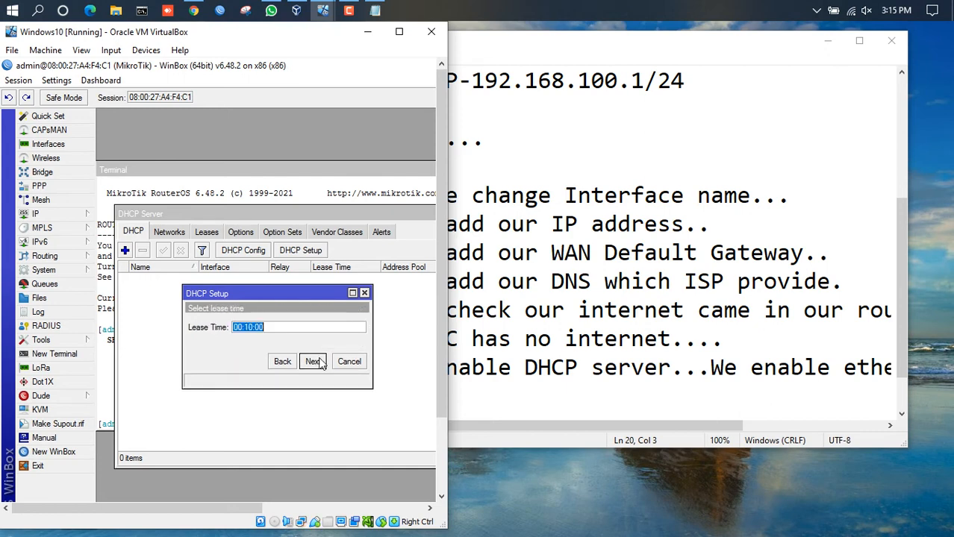
{"action": "left_click", "coordinate": [314, 363]}
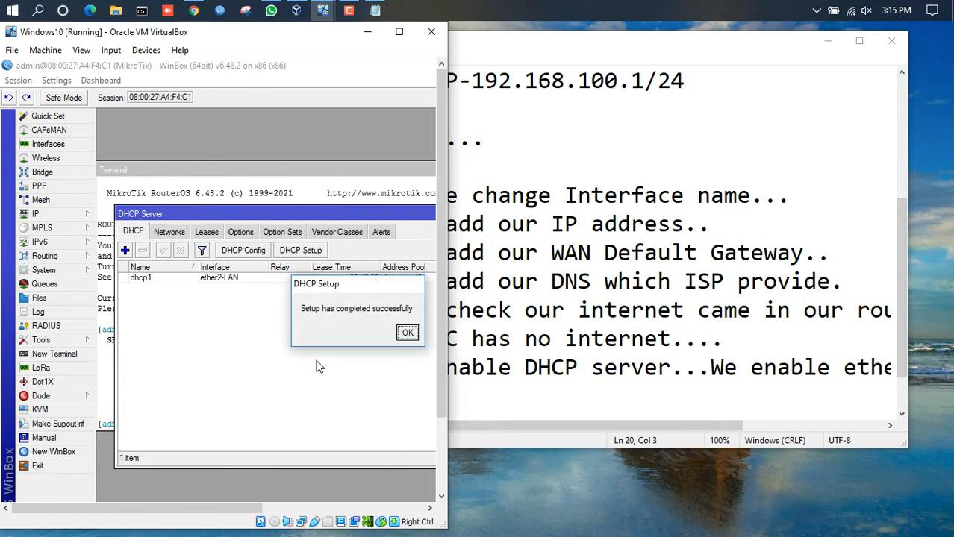
{"action": "left_click", "coordinate": [406, 333]}
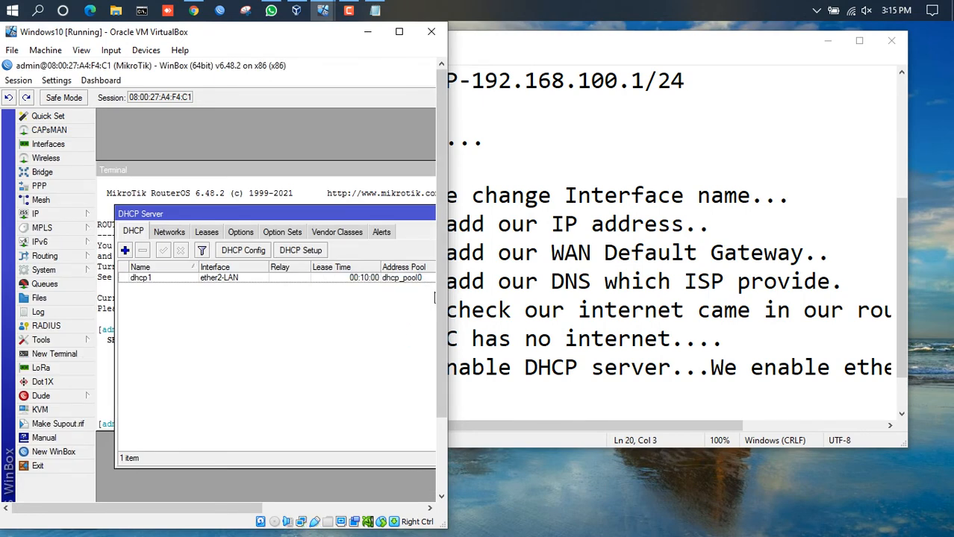
Step: Write item 8 of the Notepad note as "8.Then we NET our router....Then we get internet in our PC..." and review the full line
{"action": "left_click", "coordinate": [515, 395]}
{"action": "left_click_drag", "start_coordinate": [515, 41], "coordinate": [624, 55]}
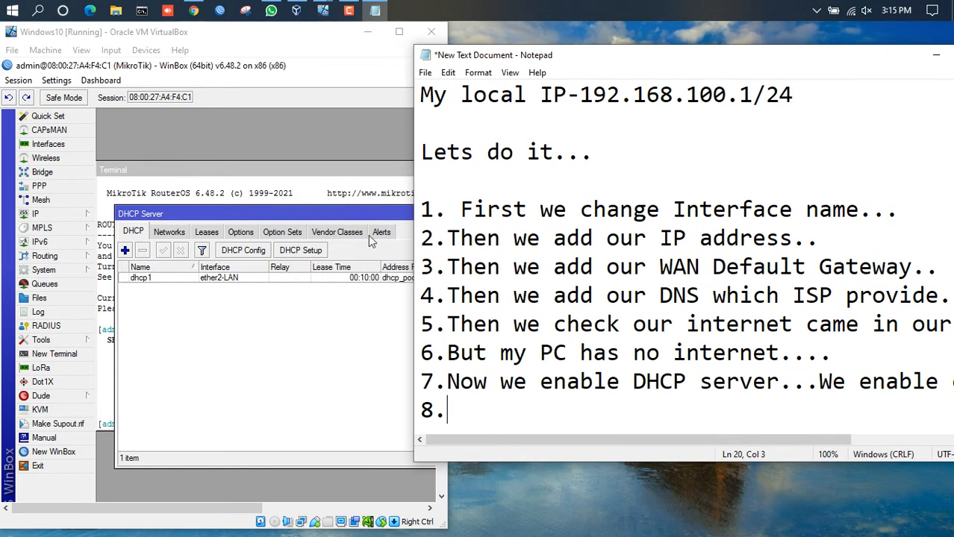
{"action": "type", "text": "Then we NET our "}
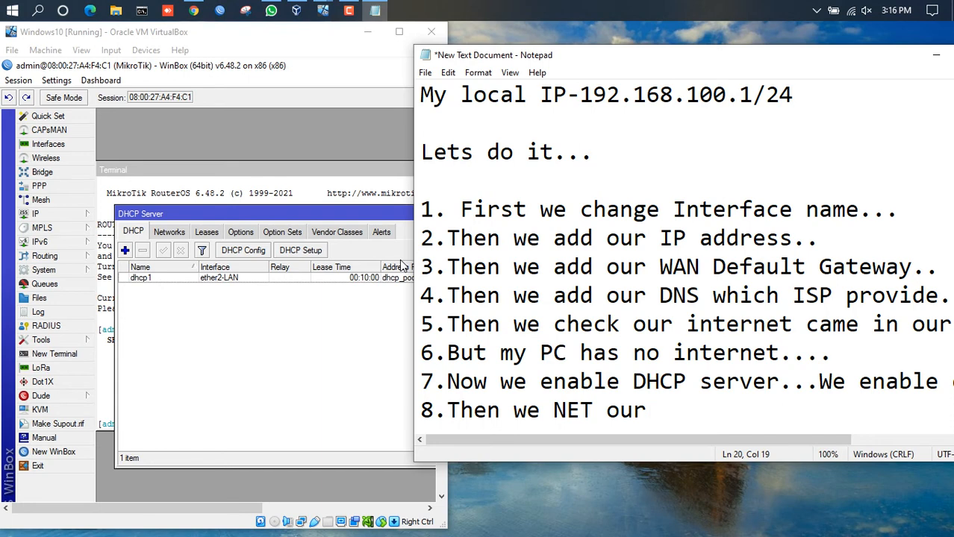
{"action": "type", "text": "router"}
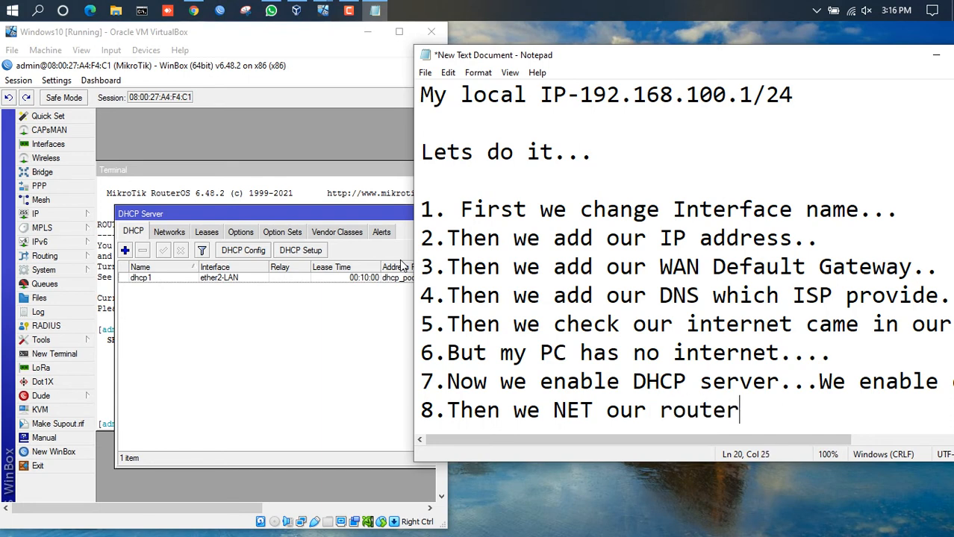
{"action": "type", "text": "...."}
{"action": "type", "text": "Then we "}
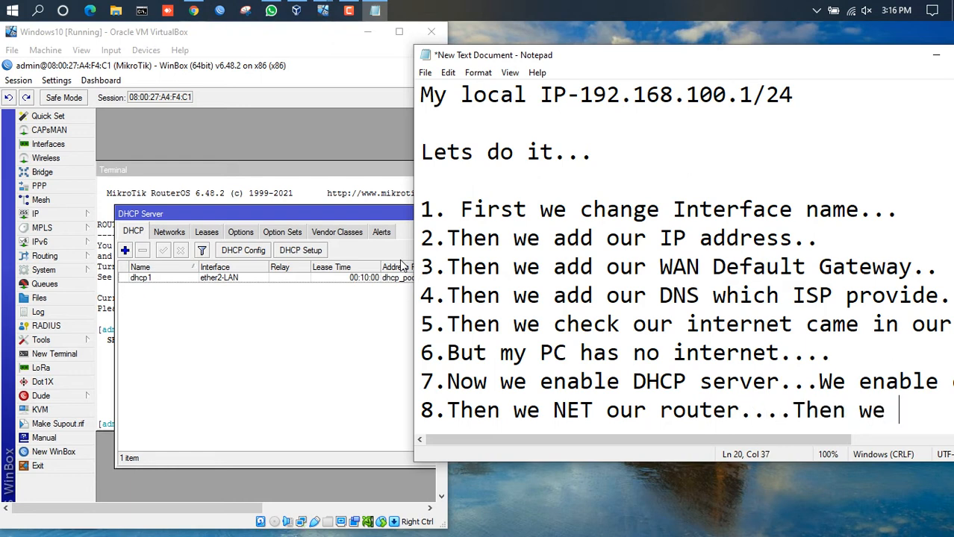
{"action": "type", "text": "get inter"}
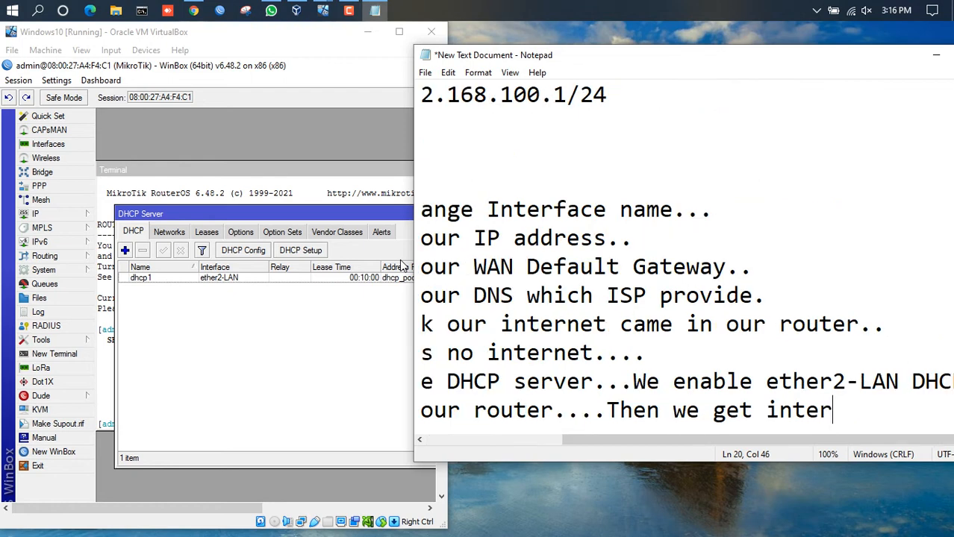
{"action": "type", "text": "net in "}
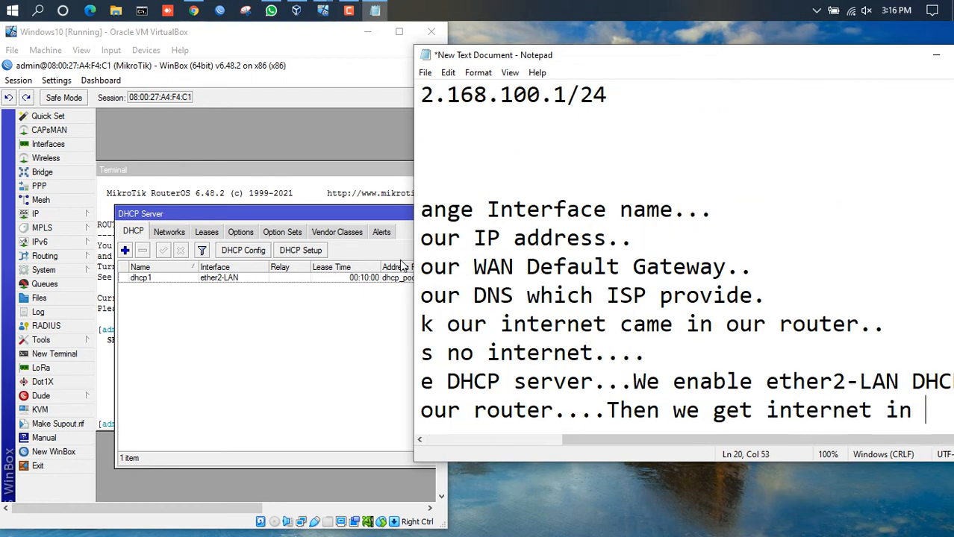
{"action": "type", "text": "our"}
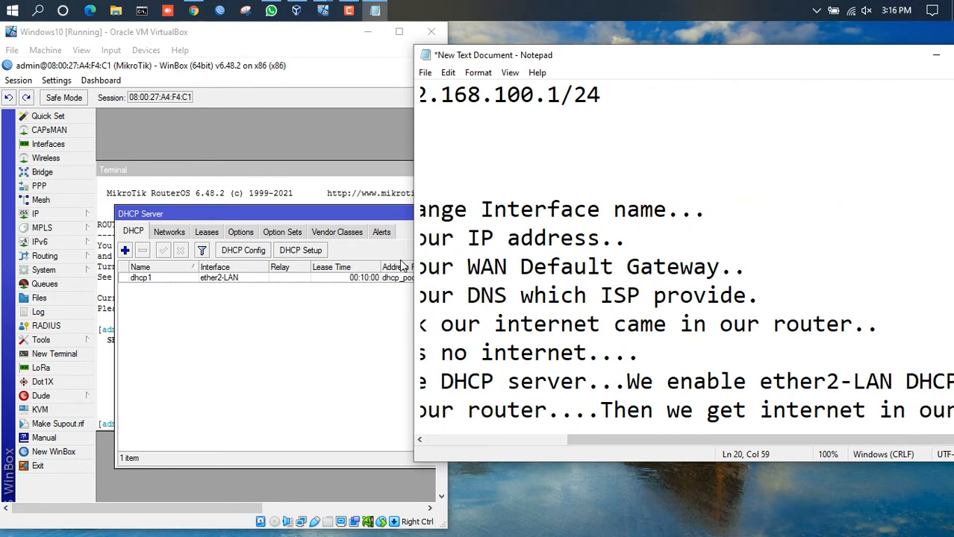
{"action": "type", "text": " PC..."}
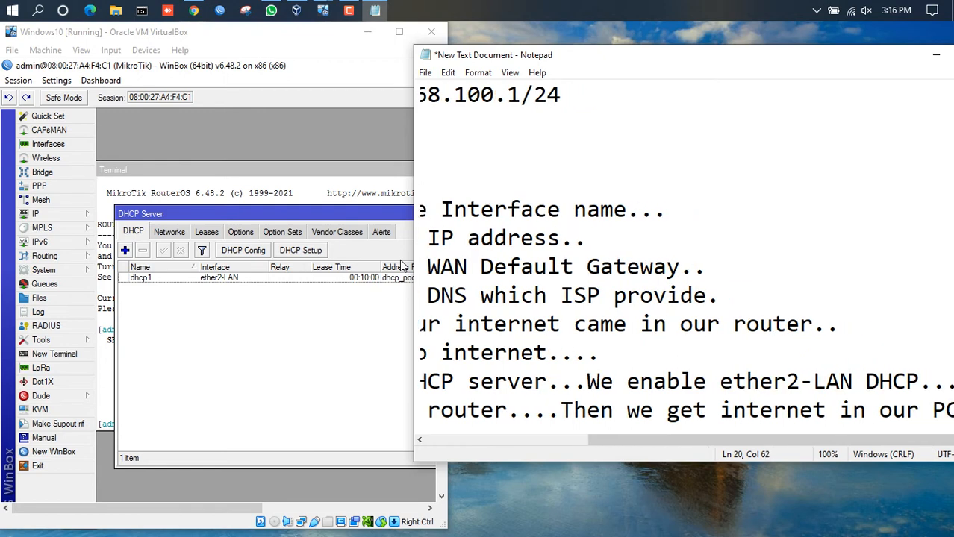
{"action": "key", "text": "Return"}
{"action": "mouse_move", "coordinate": [627, 440]}
{"action": "left_mouse_down"}
{"action": "mouse_move", "coordinate": [782, 440]}
{"action": "mouse_move", "coordinate": [628, 441]}
{"action": "left_mouse_up"}
{"action": "left_click_drag", "start_coordinate": [657, 55], "coordinate": [529, 52]}
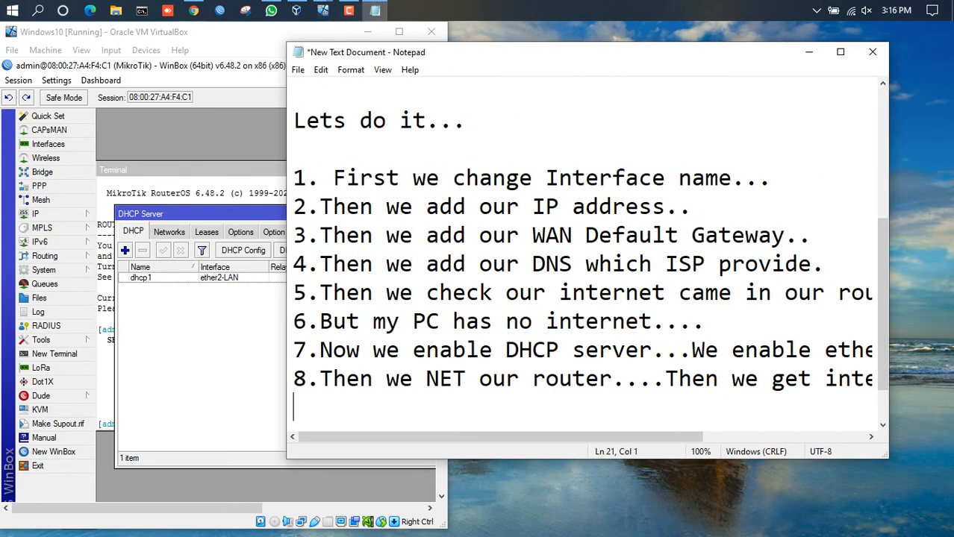
{"action": "scroll", "coordinate": [578, 306], "scroll_direction": "right", "scroll_amount": 1}
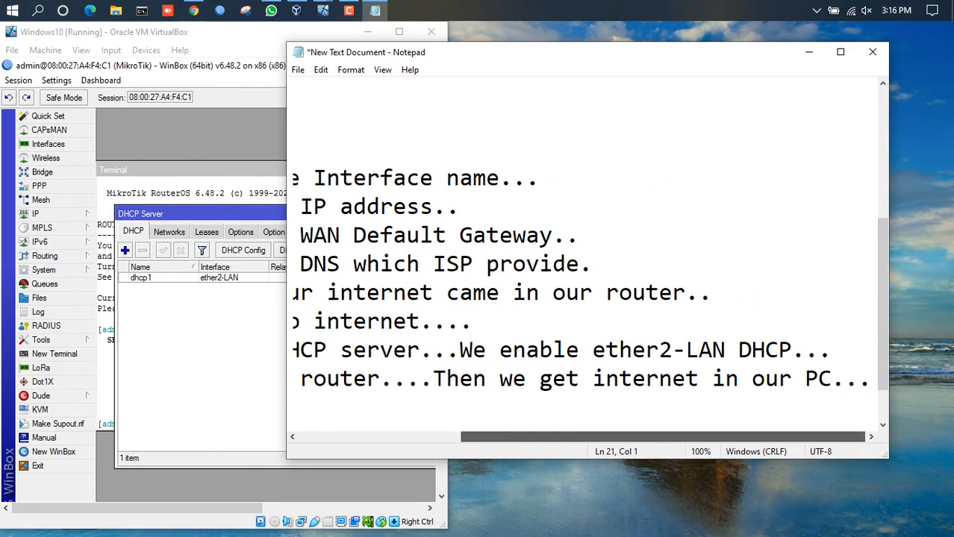
{"action": "scroll", "coordinate": [579, 306], "scroll_direction": "left", "scroll_amount": 10}
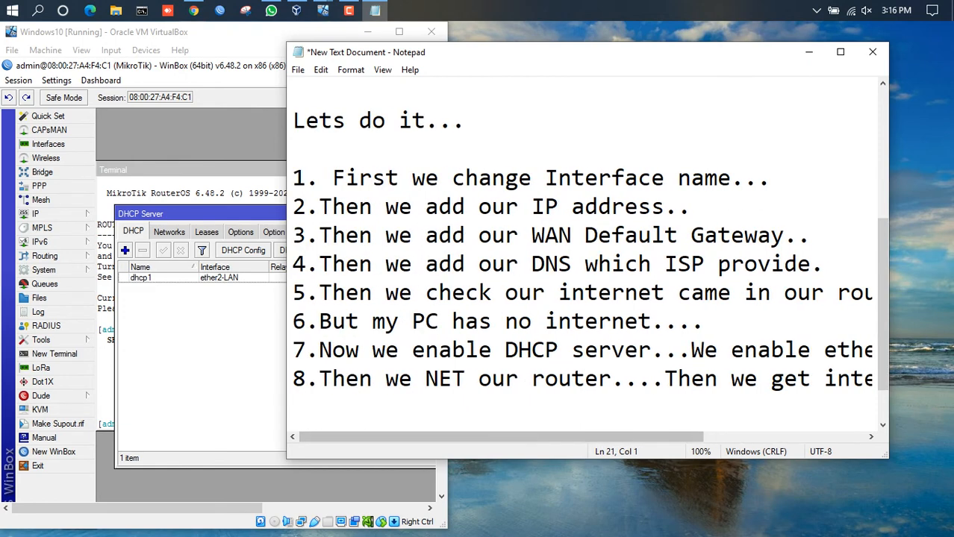
Step: Close the DHCP Server window in WinBox and start a new NAT rule in the router's firewall, with its dialog fully in view
{"action": "left_click", "coordinate": [209, 109]}
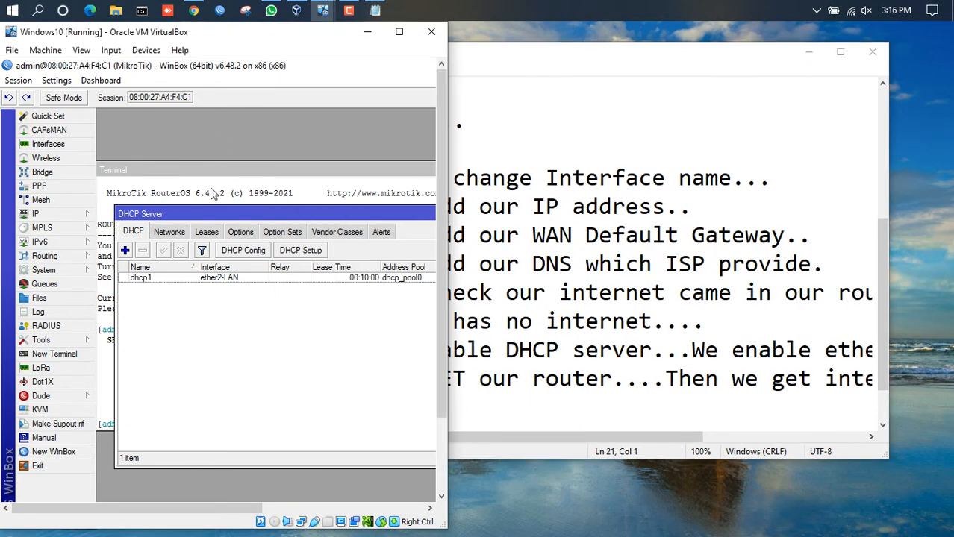
{"action": "key", "text": "Escape"}
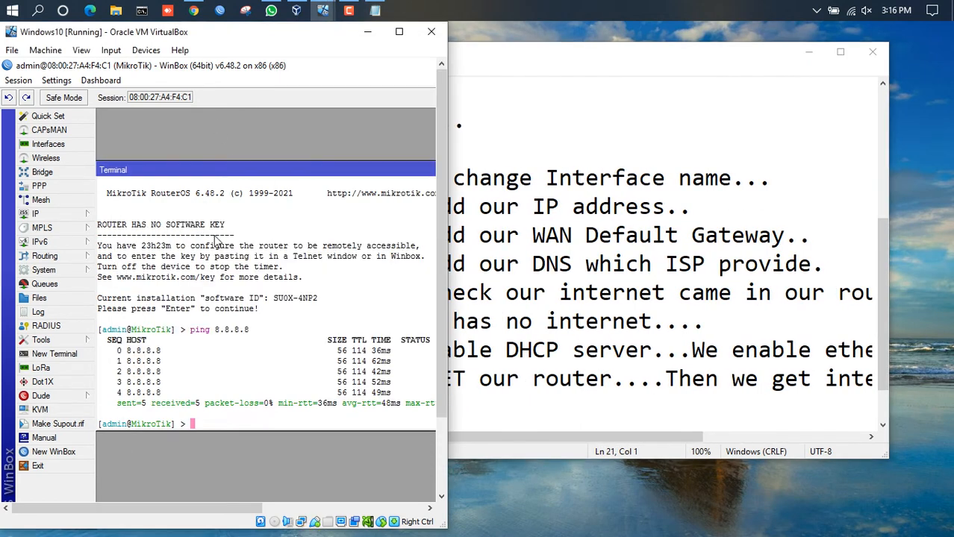
{"action": "left_click", "coordinate": [59, 214]}
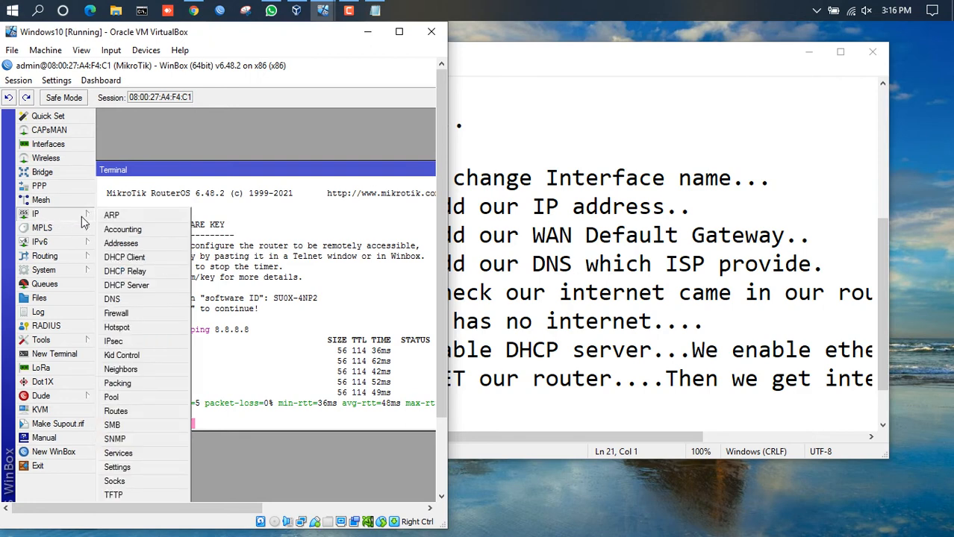
{"action": "left_click", "coordinate": [121, 313]}
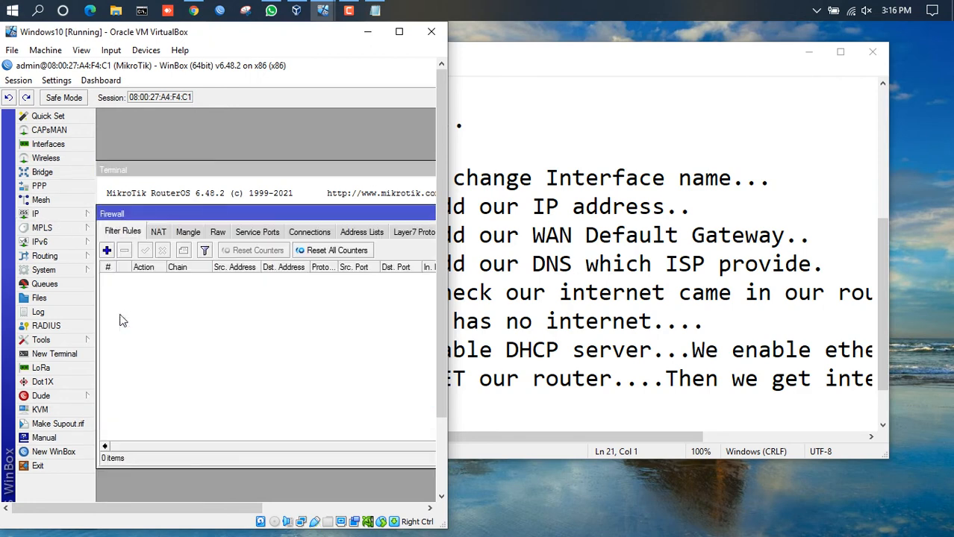
{"action": "left_click", "coordinate": [160, 232]}
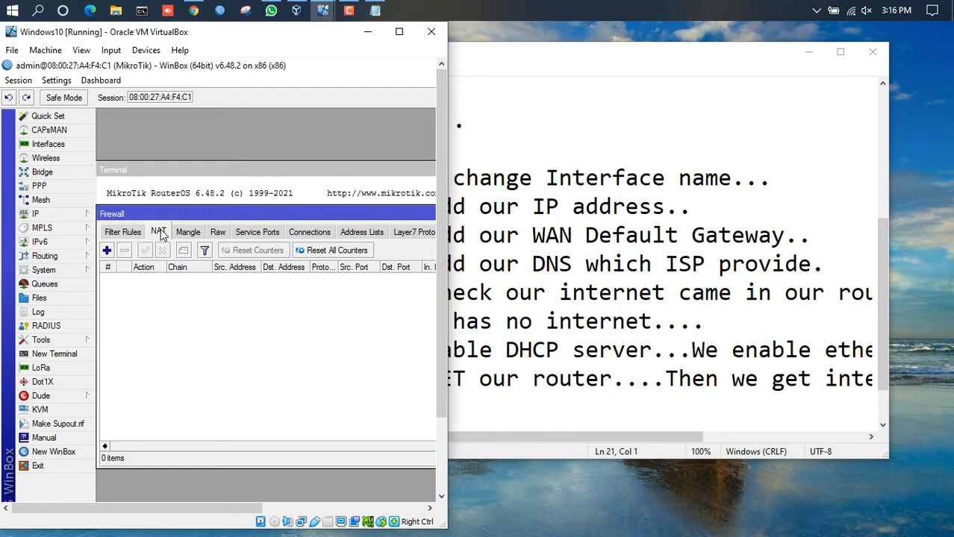
{"action": "left_click", "coordinate": [106, 252]}
{"action": "left_click_drag", "start_coordinate": [348, 178], "coordinate": [189, 124]}
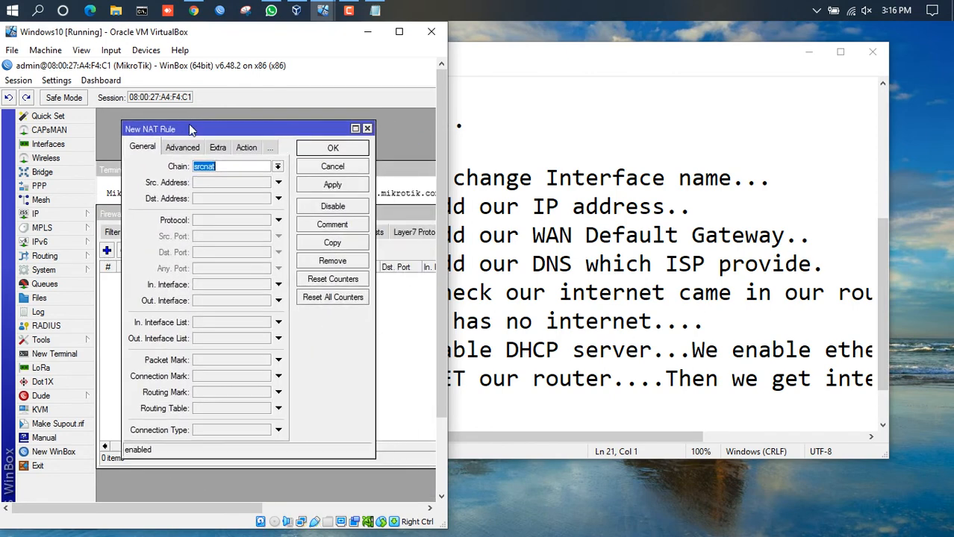
Step: Give the new srcnat rule source address 0.0.0.0/0 and action masquerade, and save it
{"action": "left_click", "coordinate": [213, 180]}
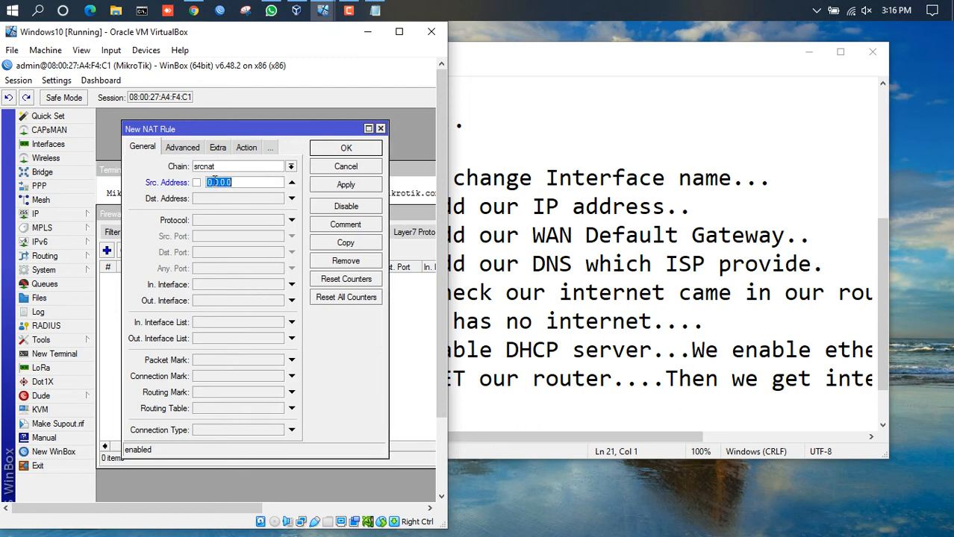
{"action": "left_click", "coordinate": [243, 182]}
{"action": "left_click", "coordinate": [187, 150]}
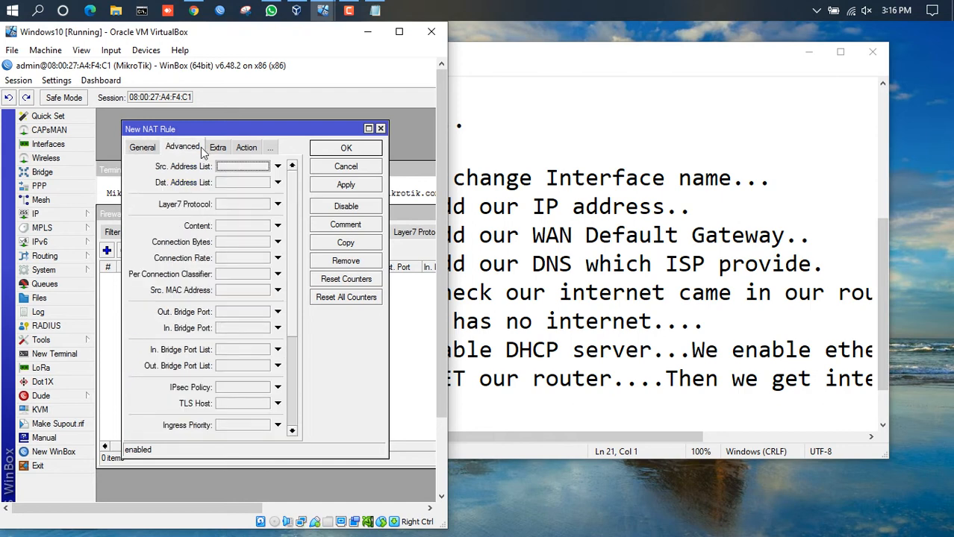
{"action": "left_click", "coordinate": [218, 149]}
{"action": "left_click", "coordinate": [219, 148]}
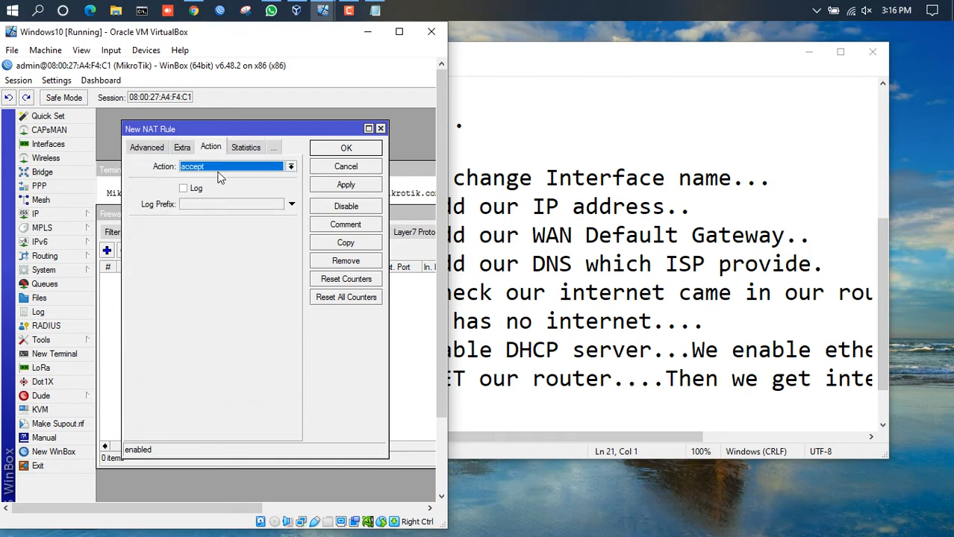
{"action": "left_click", "coordinate": [219, 171]}
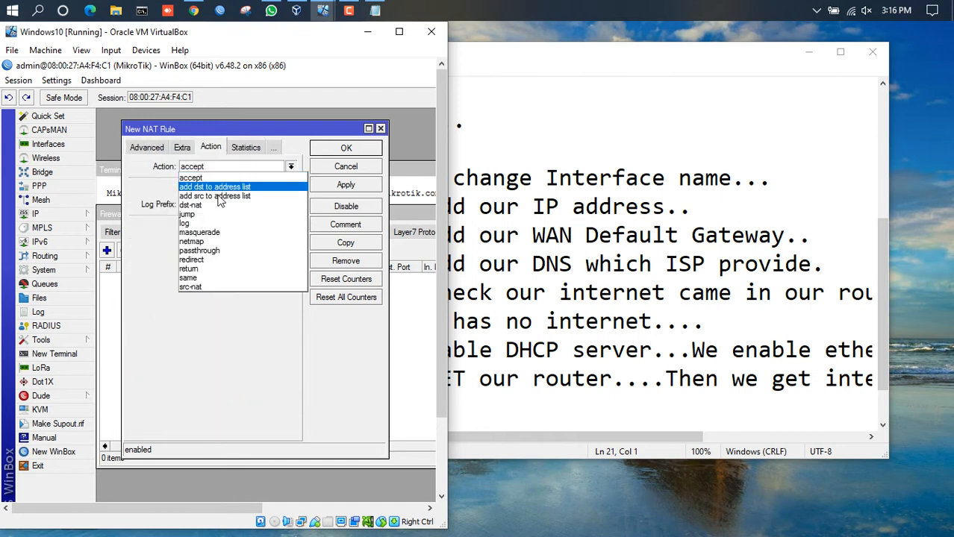
{"action": "left_click", "coordinate": [230, 233]}
{"action": "left_click", "coordinate": [329, 185]}
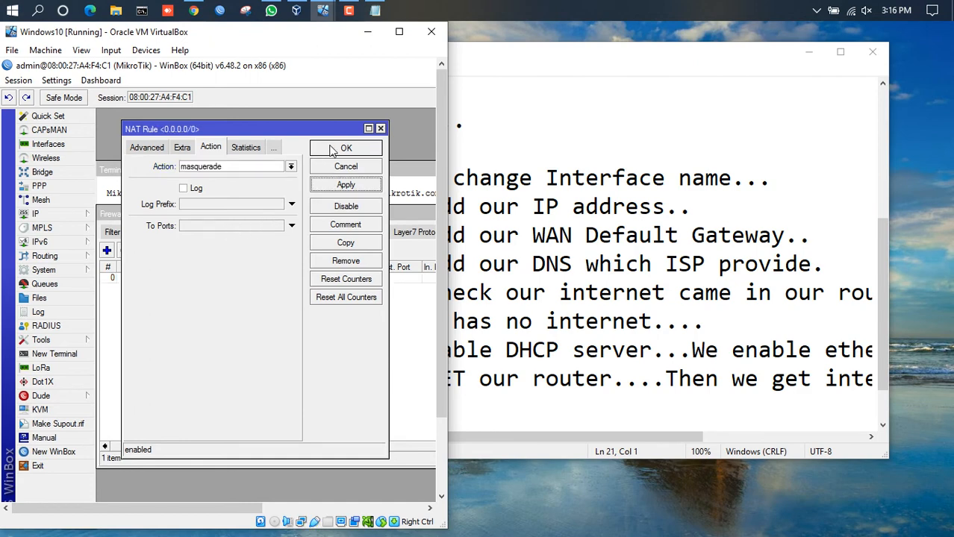
{"action": "left_click", "coordinate": [329, 148]}
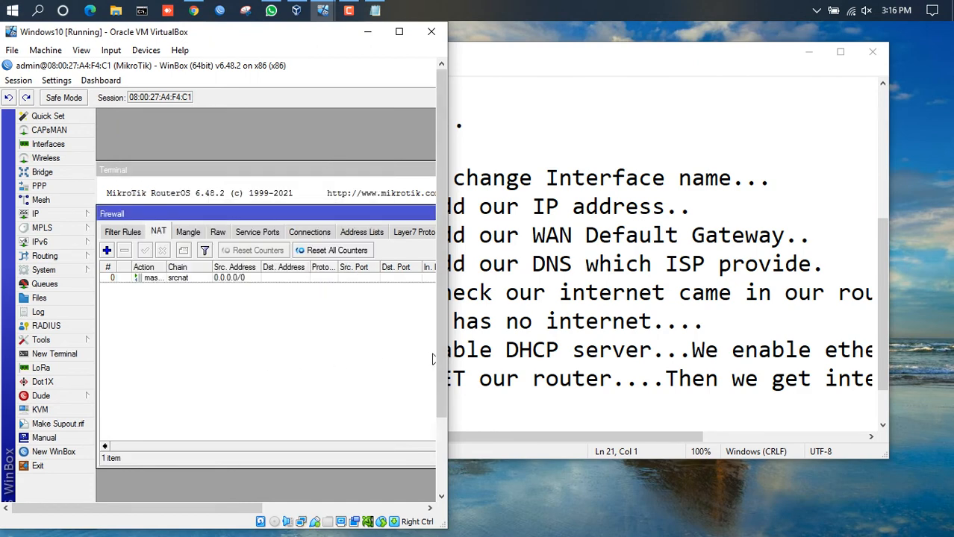
{"action": "scroll", "coordinate": [434, 266], "scroll_direction": "down", "scroll_amount": 3}
{"action": "left_click_drag", "start_coordinate": [231, 508], "coordinate": [394, 508]}
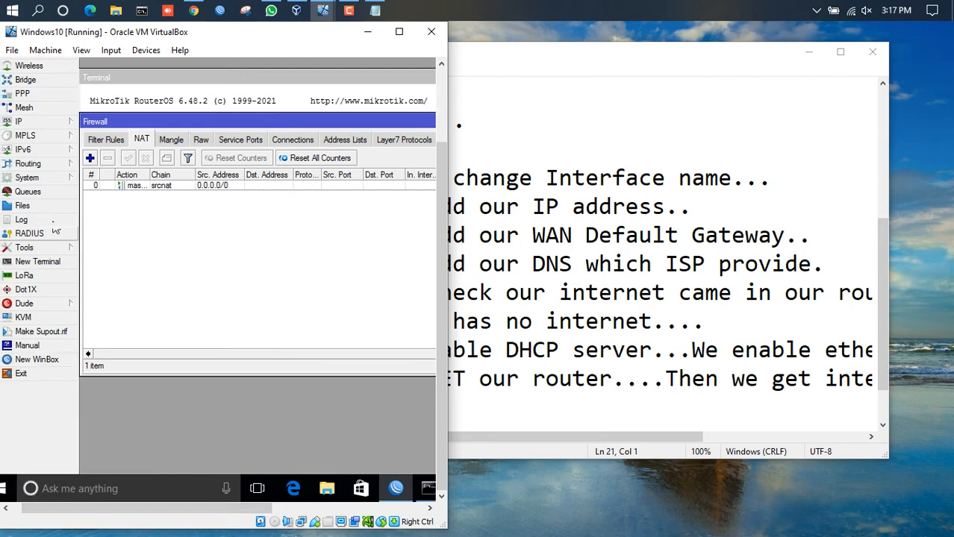
{"action": "left_click", "coordinate": [22, 121]}
{"action": "left_click", "coordinate": [95, 123]}
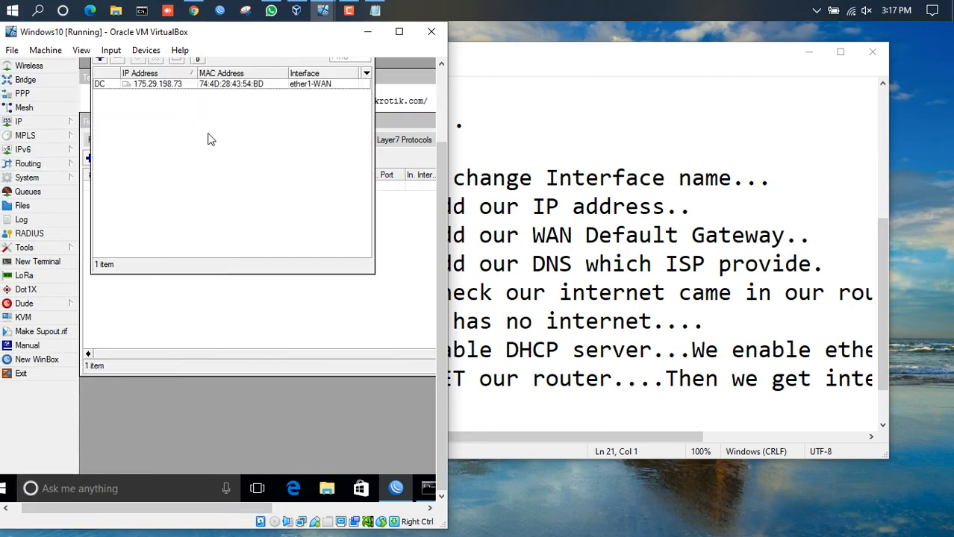
{"action": "left_click_drag", "start_coordinate": [441, 184], "coordinate": [441, 110]}
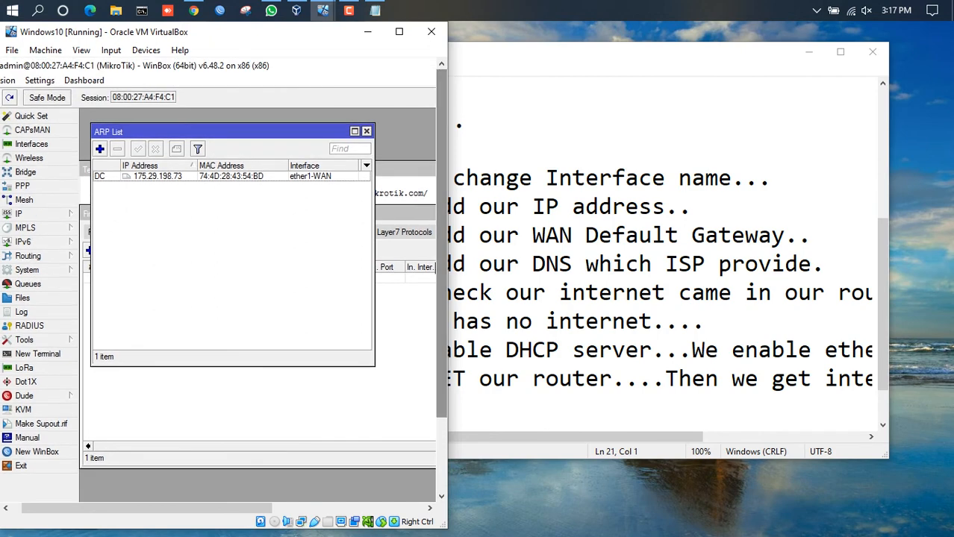
Step: Add item 9 to the Notepad note as "9.Then we check our PC internet connect or not..." and start a new line
{"action": "left_click", "coordinate": [515, 409]}
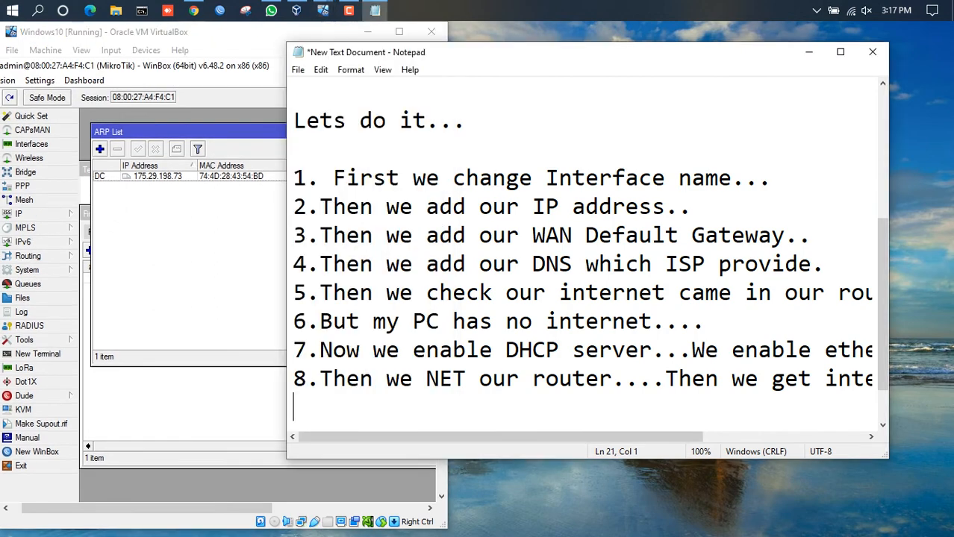
{"action": "type", "text": "9.Then we"}
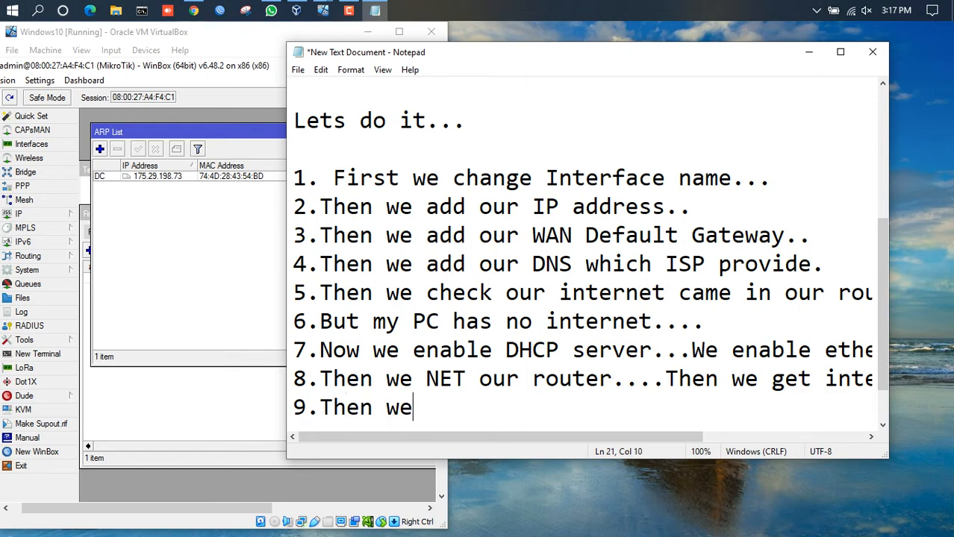
{"action": "type", "text": " check "}
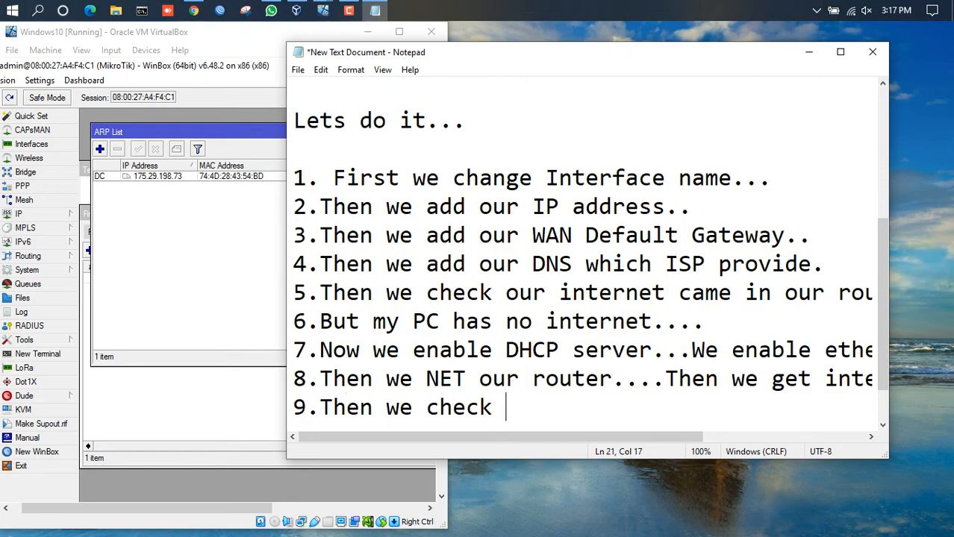
{"action": "type", "text": "our PC "}
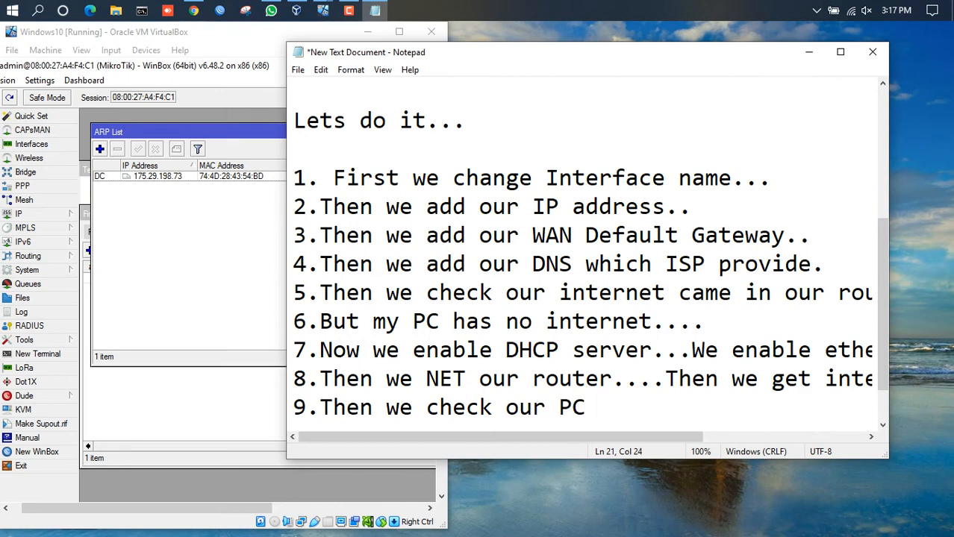
{"action": "type", "text": "internet co"}
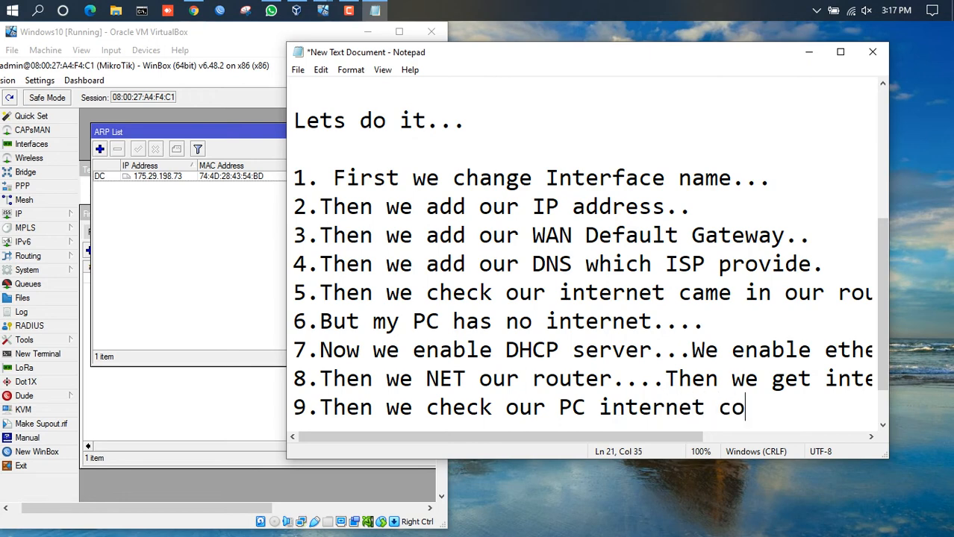
{"action": "type", "text": "nnect or "}
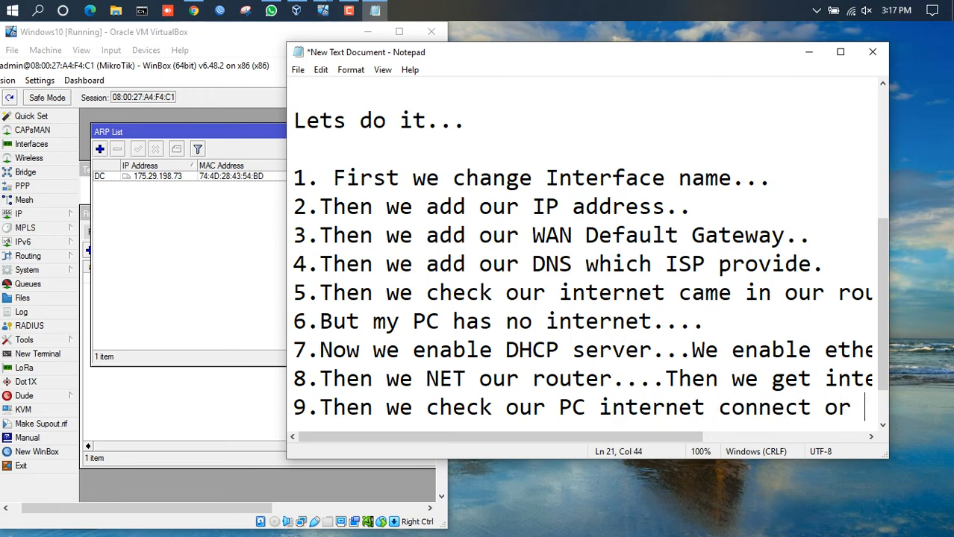
{"action": "type", "text": "not..."}
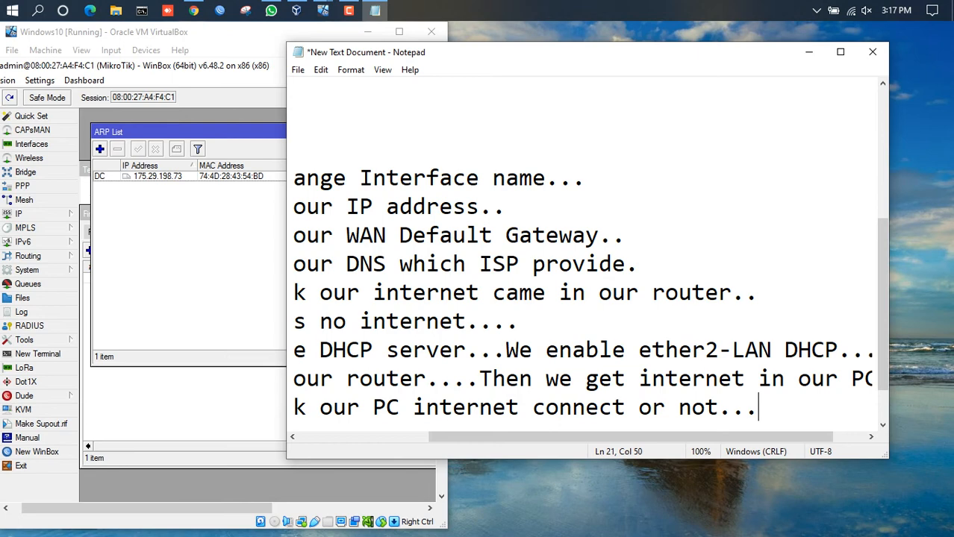
{"action": "key", "text": "Return"}
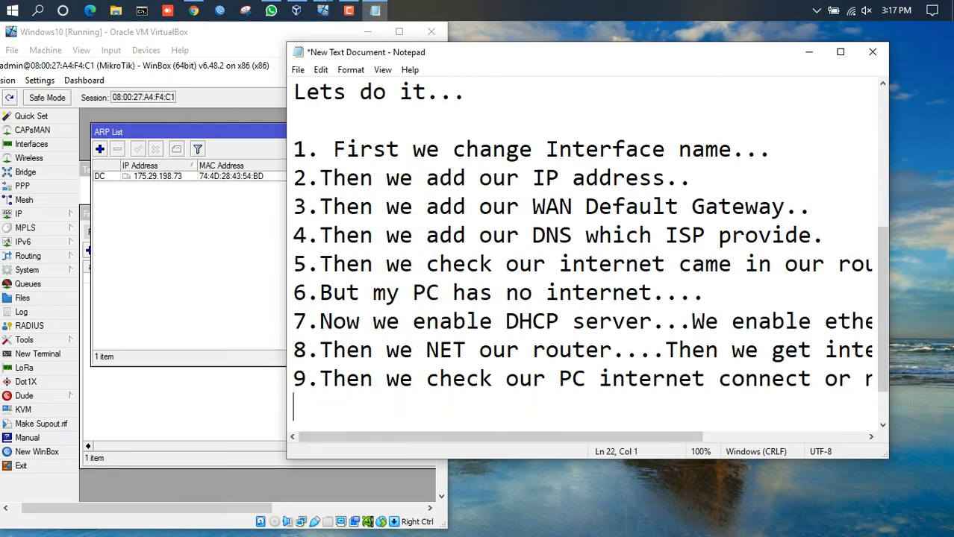
Step: Switch to the Windows10 virtual machine, maximize its window, and close WinBox's ARP List and Firewall windows
{"action": "left_click", "coordinate": [206, 282]}
{"action": "left_click", "coordinate": [399, 32]}
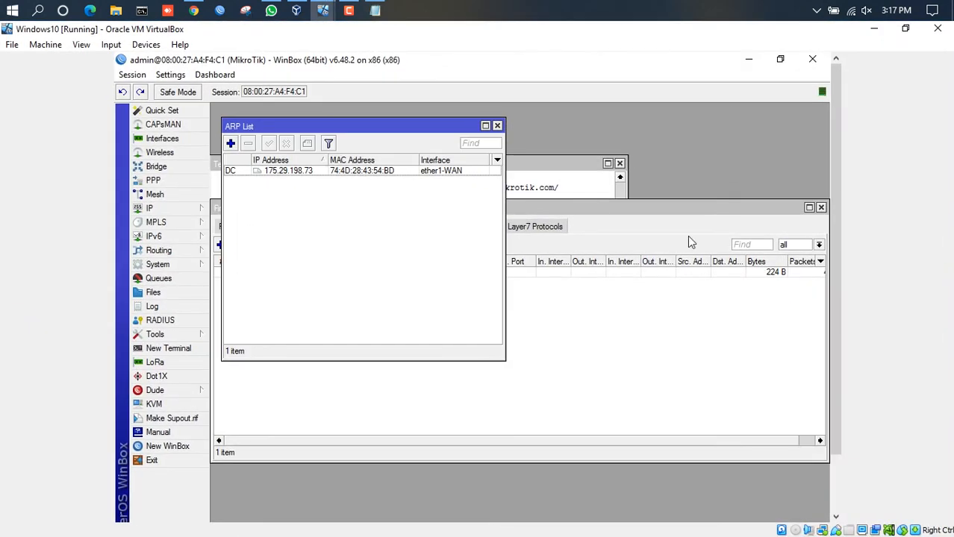
{"action": "left_click", "coordinate": [497, 126]}
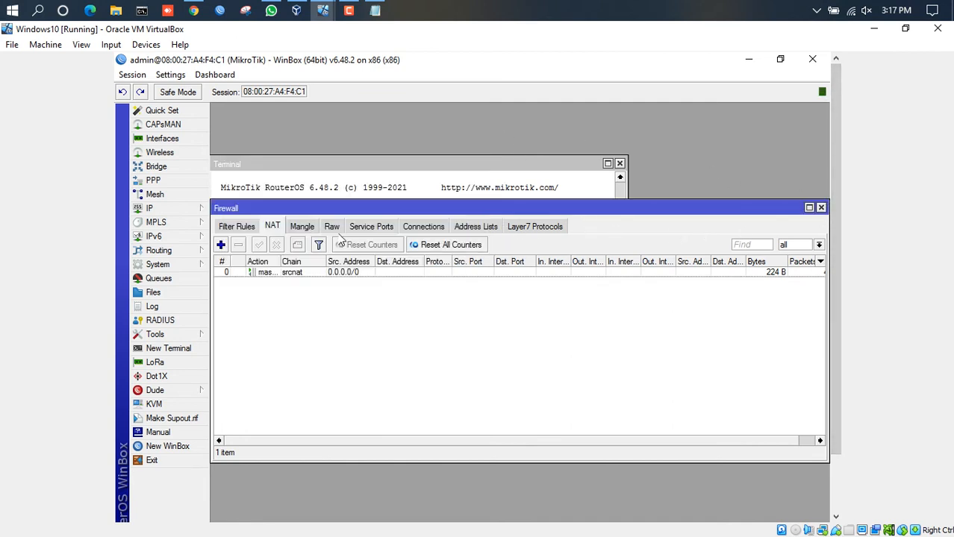
{"action": "key", "text": "Escape"}
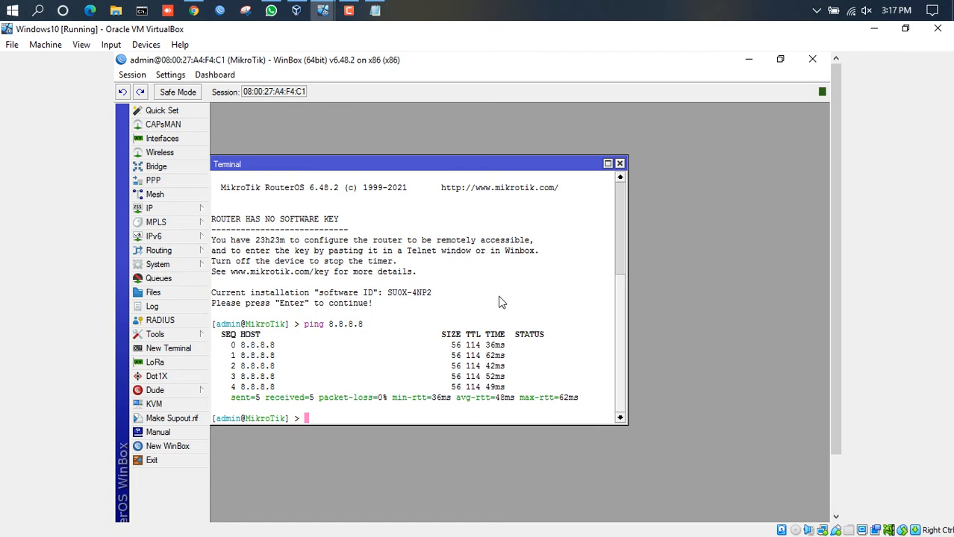
Step: Ping 8.8.8.8 from the router's terminal and stop the ping after a couple of replies
{"action": "type", "text": "ping 8.8.8.8"}
{"action": "key", "text": "Return"}
{"action": "key", "text": "ctrl+c"}
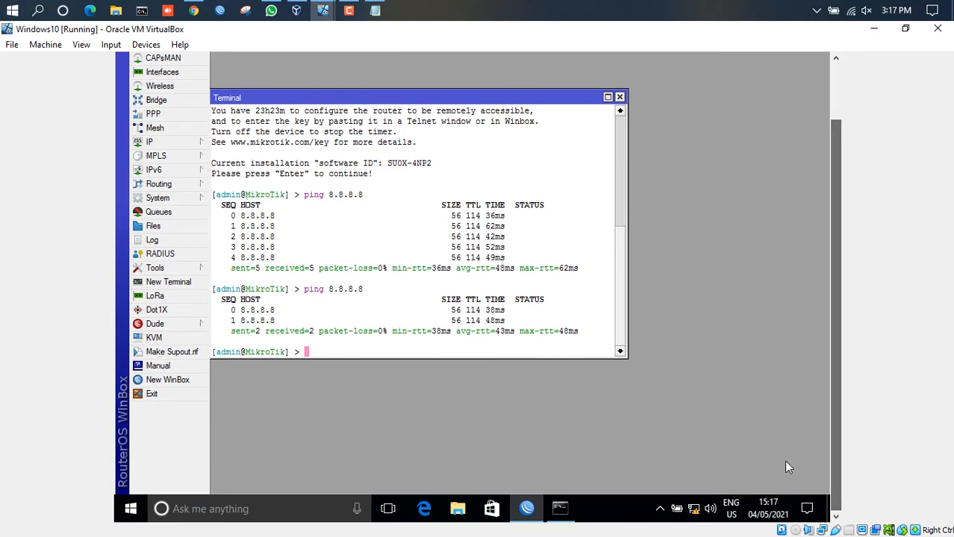
Step: Open the virtual PC's network adapter list through Network and Sharing Centre
{"action": "right_click", "coordinate": [694, 506]}
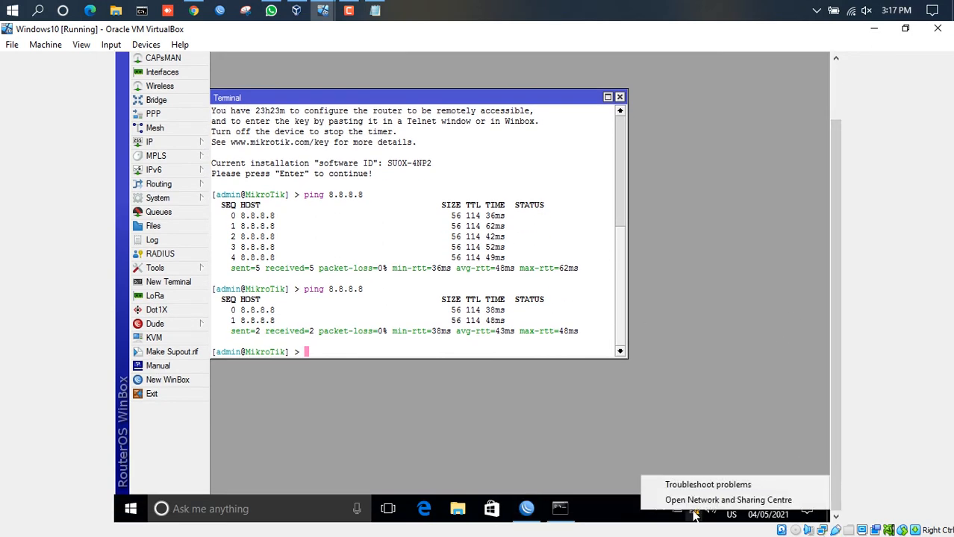
{"action": "left_click", "coordinate": [694, 502]}
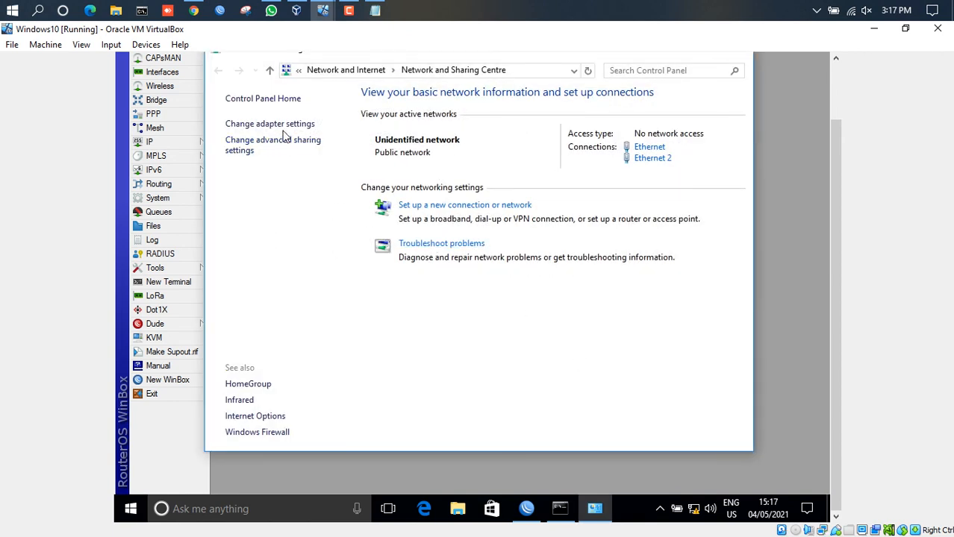
{"action": "left_click", "coordinate": [275, 124]}
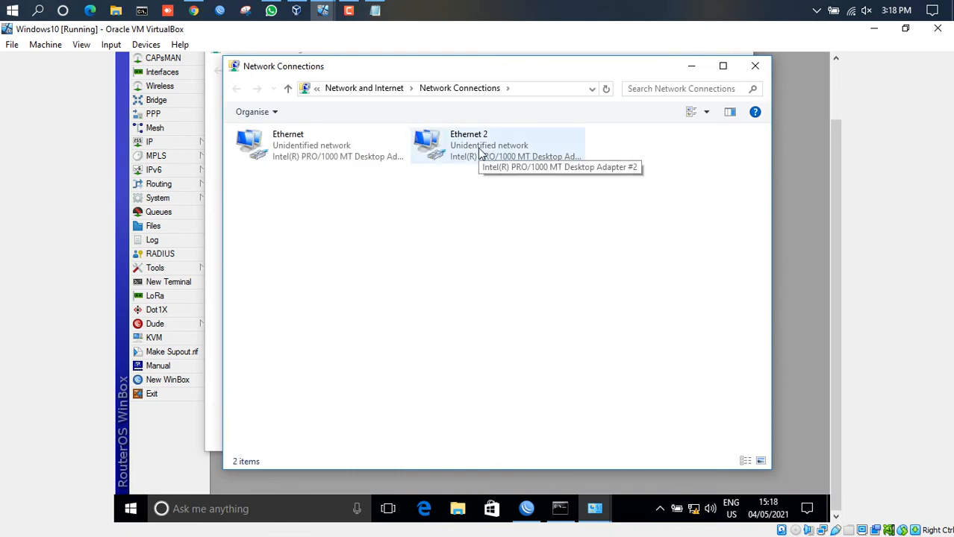
Step: Check the status and connection details of the Ethernet 2 adapter, then close both dialogs
{"action": "double_click", "coordinate": [481, 153]}
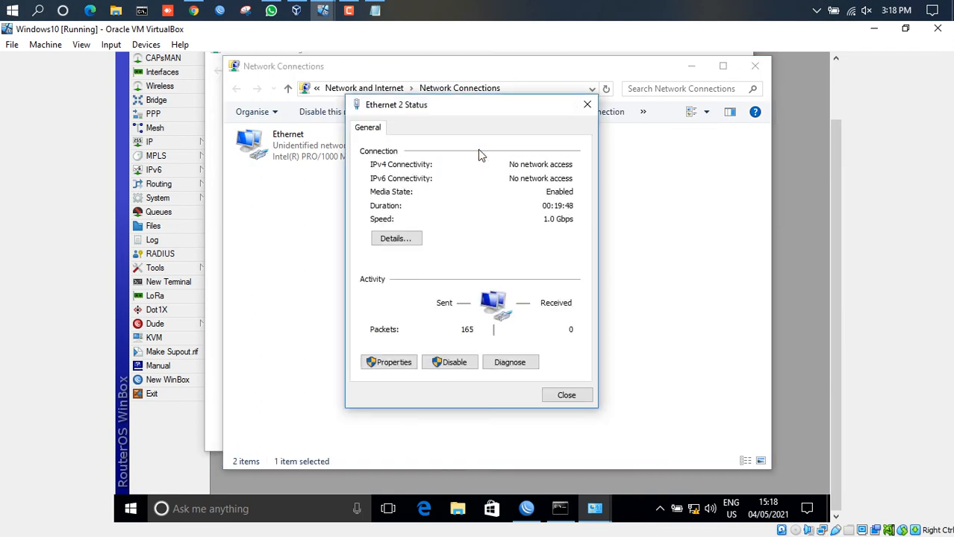
{"action": "left_click", "coordinate": [412, 241]}
{"action": "left_click", "coordinate": [569, 405]}
{"action": "left_click", "coordinate": [563, 403]}
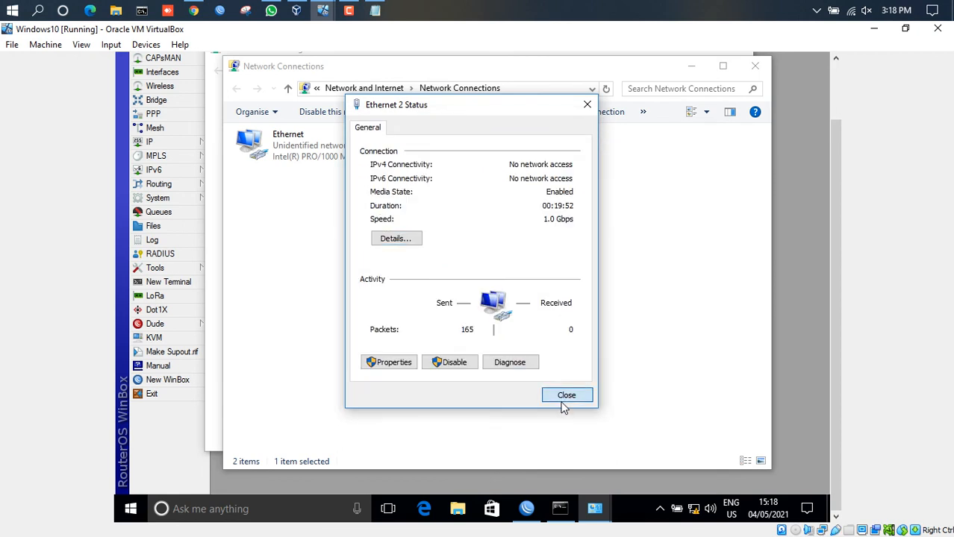
Step: Disable the Ethernet 2 adapter and enable it again to renew its network connection
{"action": "right_click", "coordinate": [485, 172]}
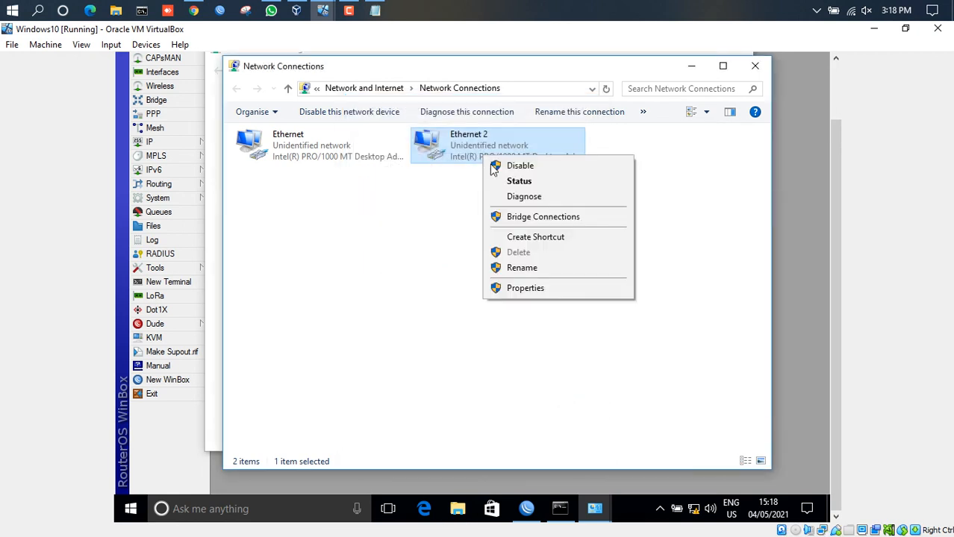
{"action": "left_click", "coordinate": [507, 170]}
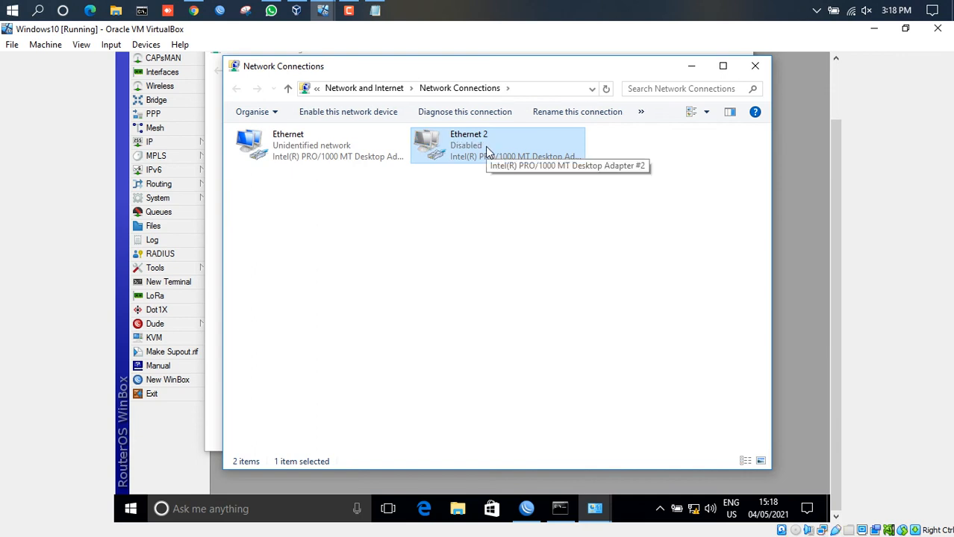
{"action": "right_click", "coordinate": [486, 147]}
{"action": "left_click", "coordinate": [521, 157]}
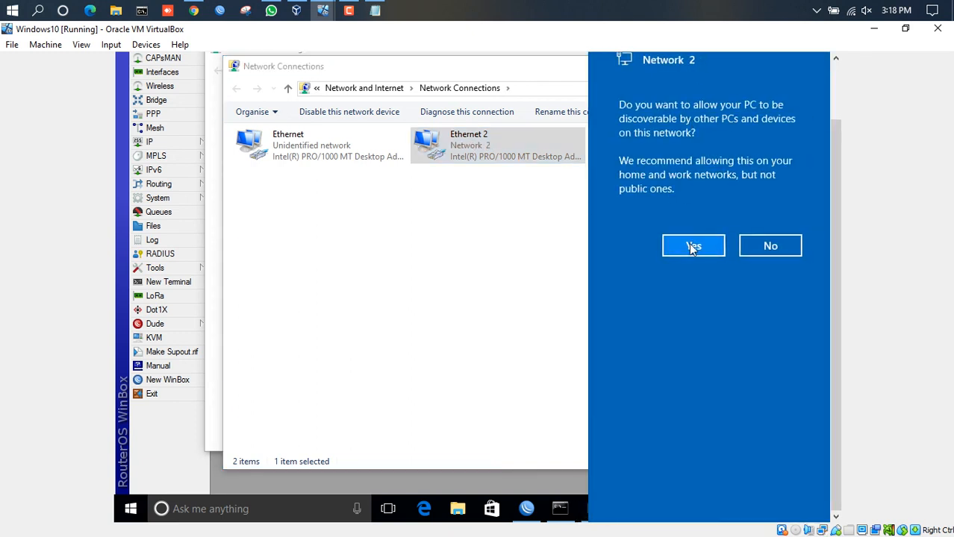
Step: Allow the PC to be discoverable on Network 2, and clear the Network Connections and Network and Sharing Centre windows off the screen
{"action": "left_click", "coordinate": [690, 256]}
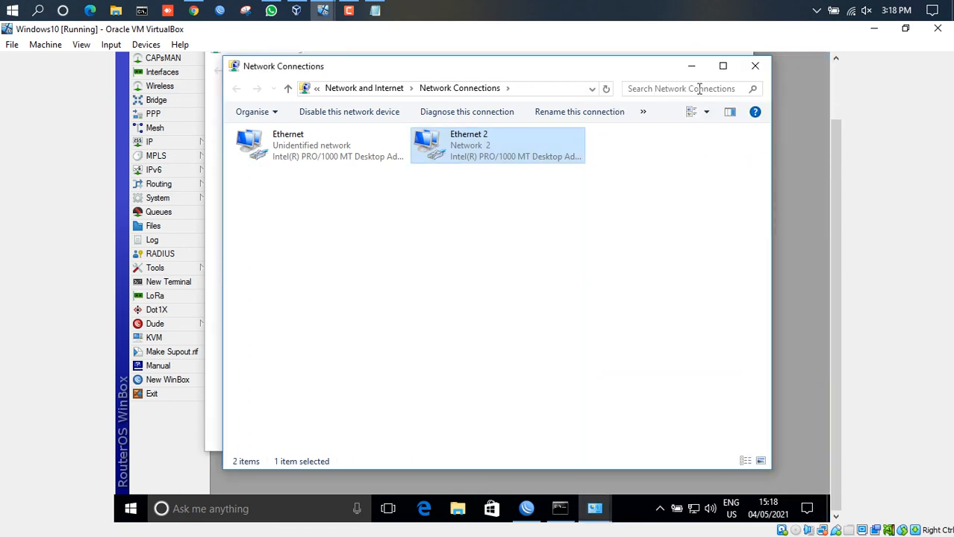
{"action": "left_click", "coordinate": [692, 75]}
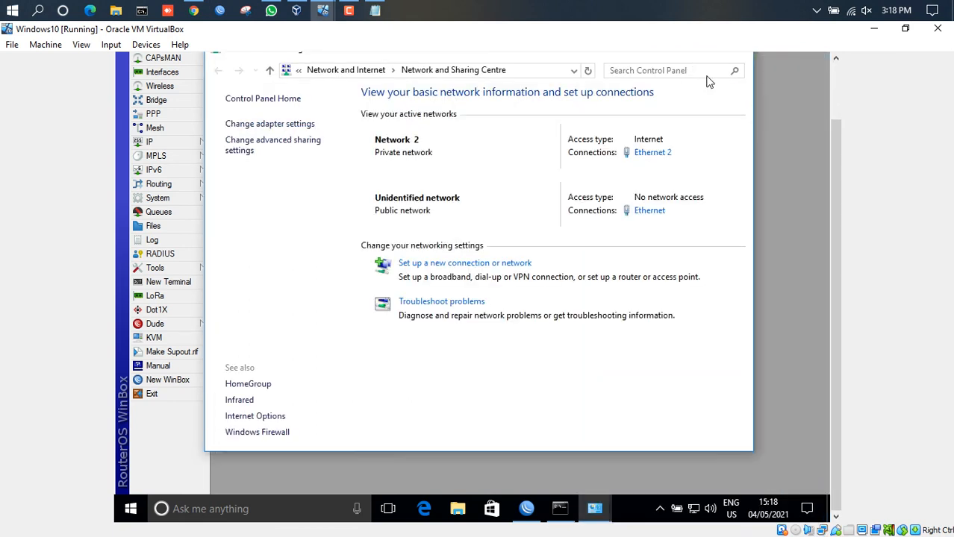
{"action": "left_click_drag", "start_coordinate": [836, 154], "coordinate": [836, 97]}
{"action": "left_click", "coordinate": [737, 116]}
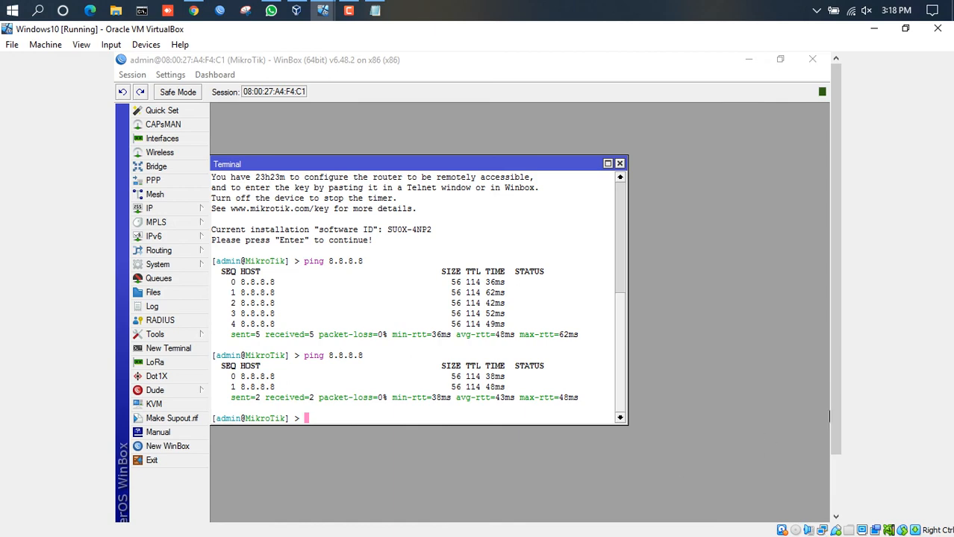
Step: Check the continuous ping to 8.8.8.8 in the virtual PC's Command Prompt, stop it and close the window
{"action": "left_click_drag", "start_coordinate": [836, 414], "coordinate": [836, 477]}
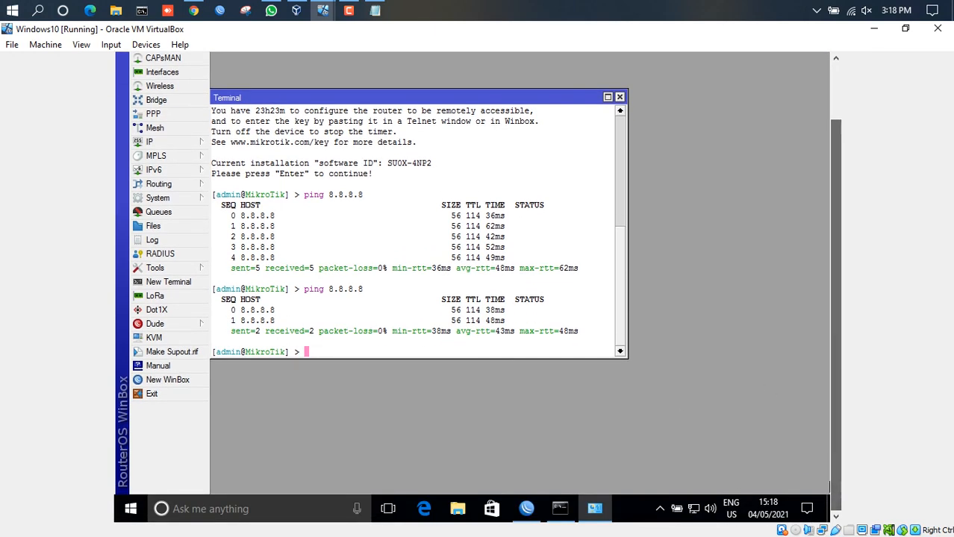
{"action": "left_click", "coordinate": [560, 509]}
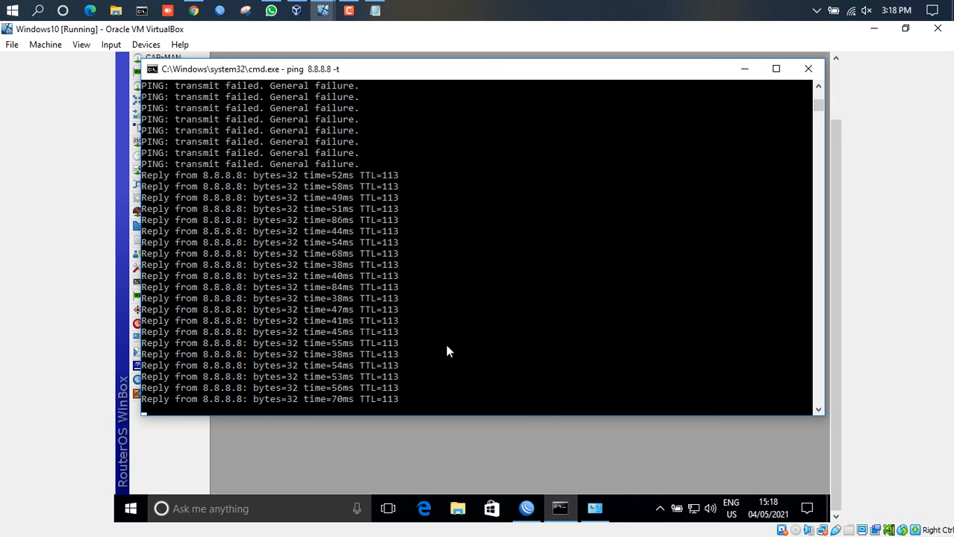
{"action": "key", "text": "ctrl+c"}
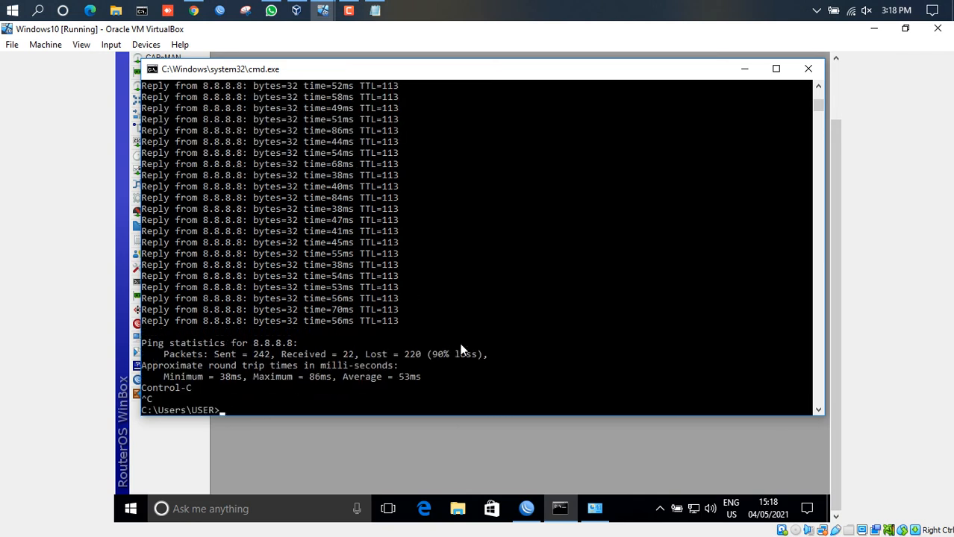
{"action": "left_click", "coordinate": [807, 68]}
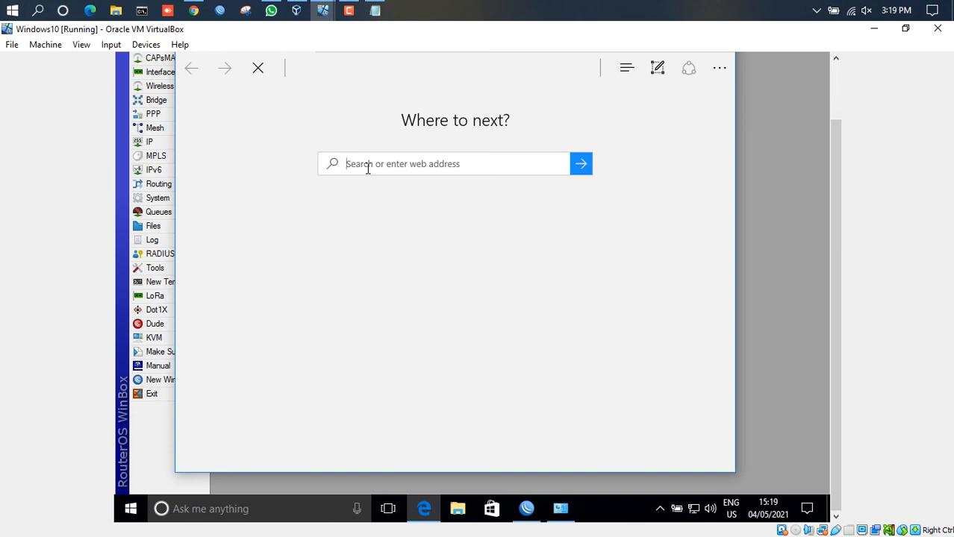
Step: Test the virtual PC's internet access by searching for google in Edge and opening Google's home page, then close the browser
{"action": "type", "text": "google&FORM=EDGEND"}
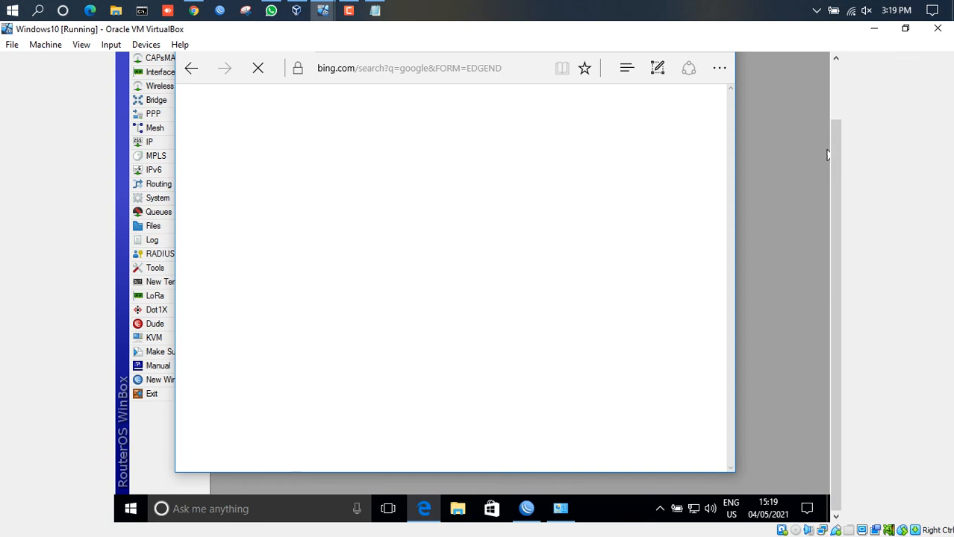
{"action": "left_click_drag", "start_coordinate": [835, 156], "coordinate": [835, 104]}
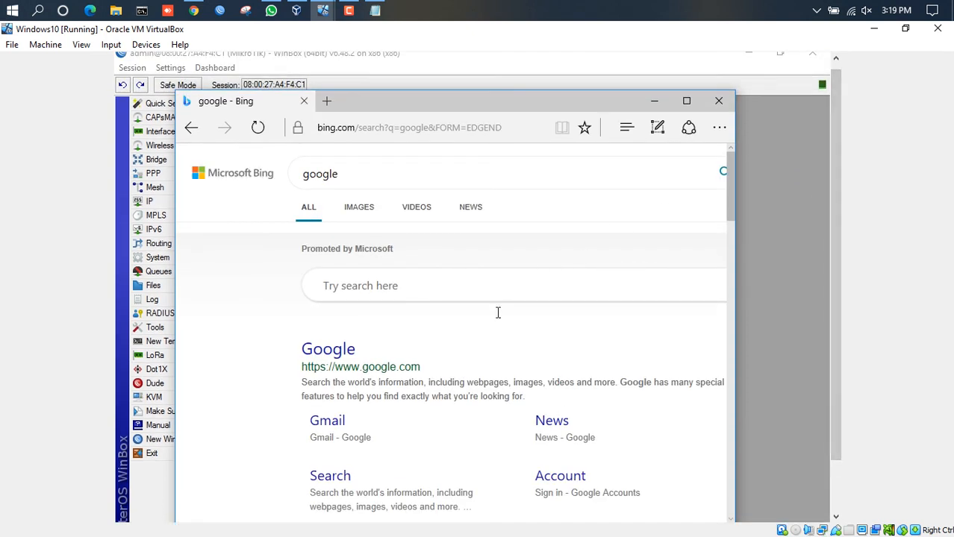
{"action": "left_click", "coordinate": [328, 360]}
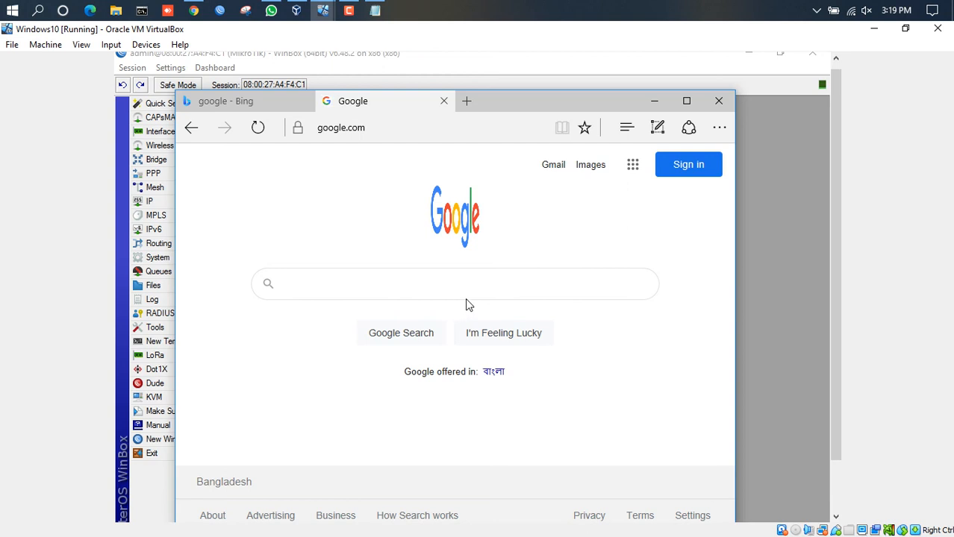
{"action": "left_click", "coordinate": [718, 102]}
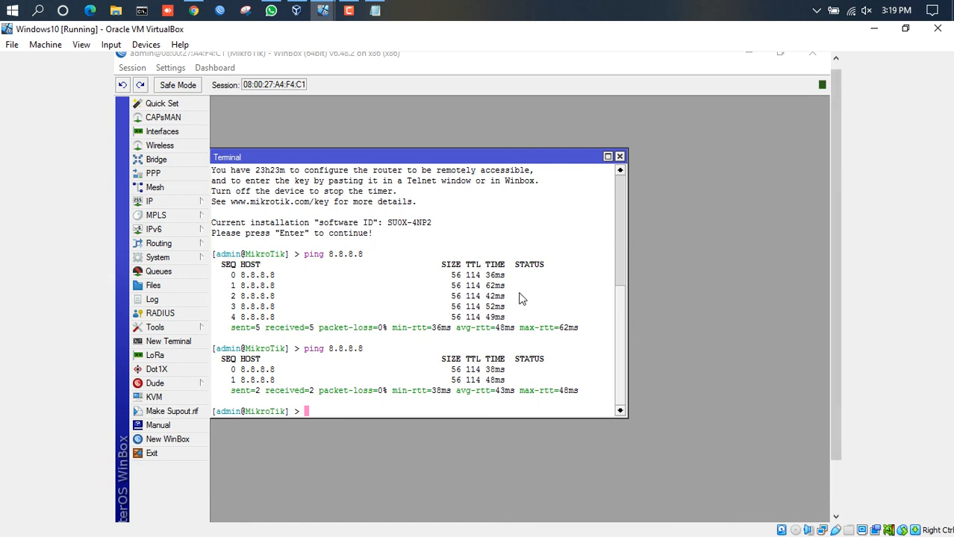
Step: Switch to the Notepad notes, maximised, and add the line "10.Our PC already connected with internet..." below item 9
{"action": "left_click", "coordinate": [874, 29]}
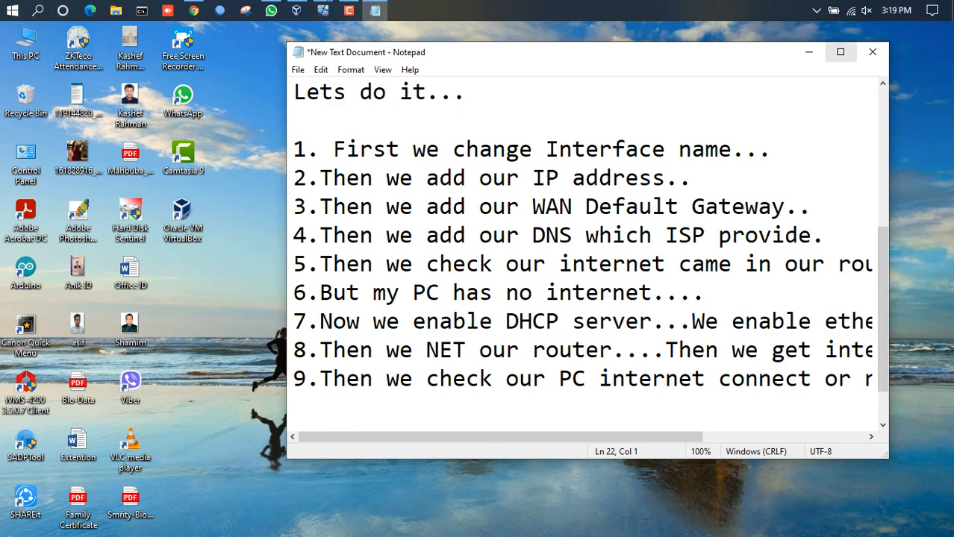
{"action": "left_click", "coordinate": [840, 52]}
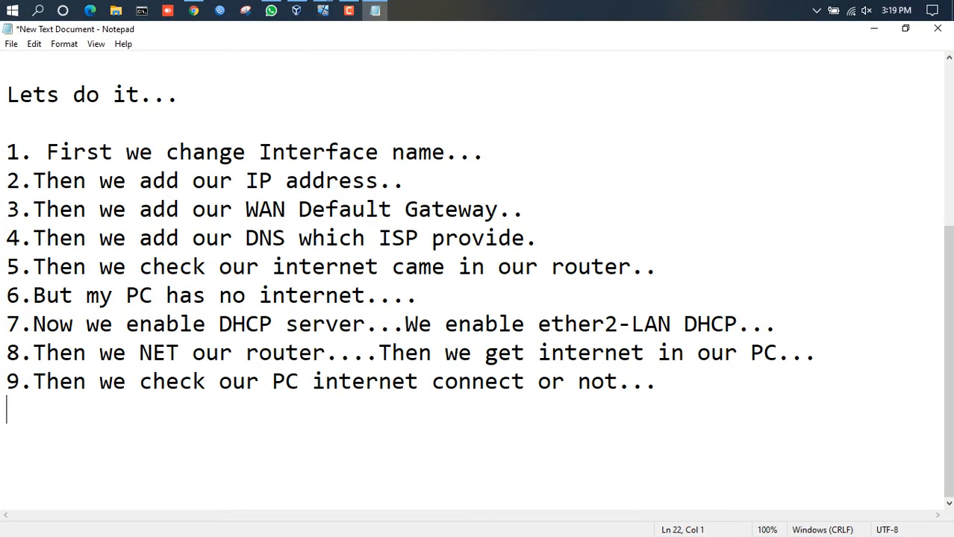
{"action": "type", "text": "10.Our"}
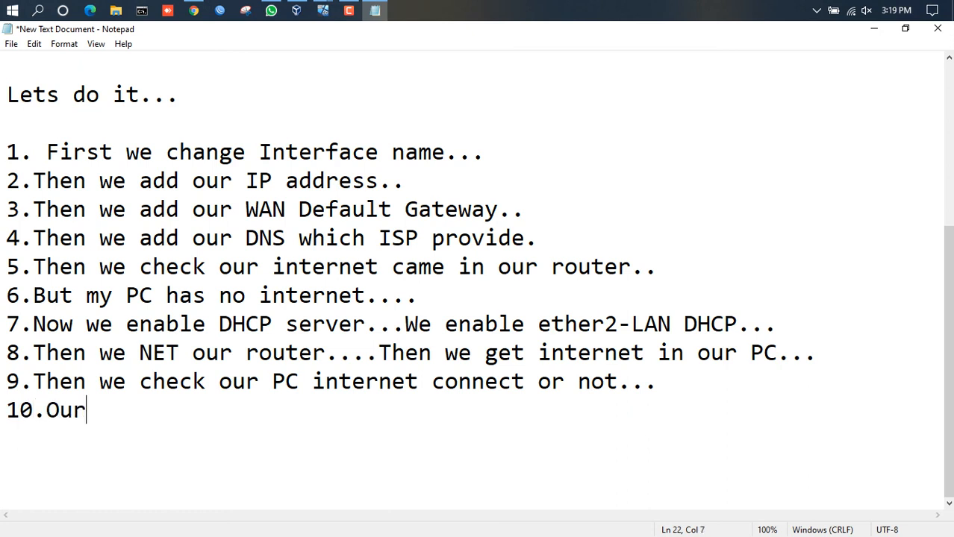
{"action": "type", "text": " PC a"}
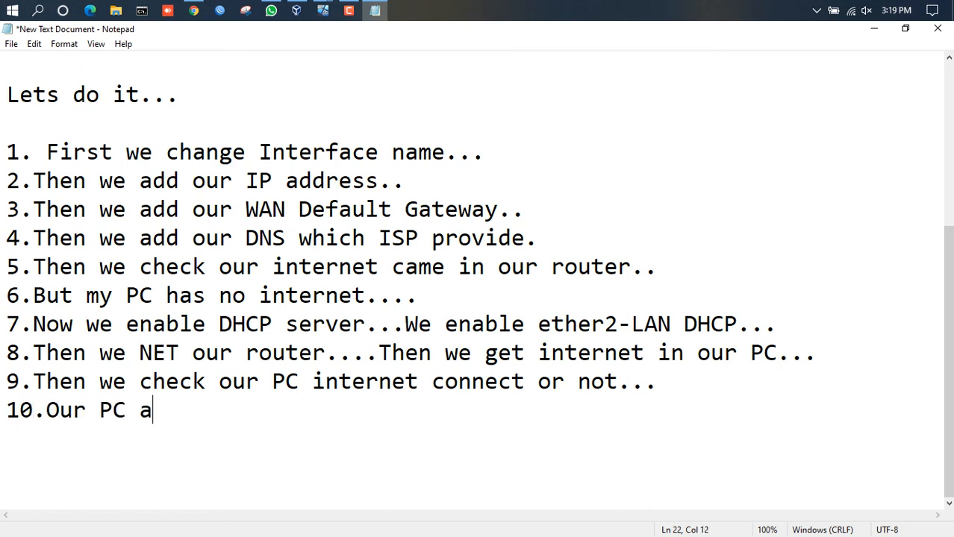
{"action": "type", "text": "lrea"}
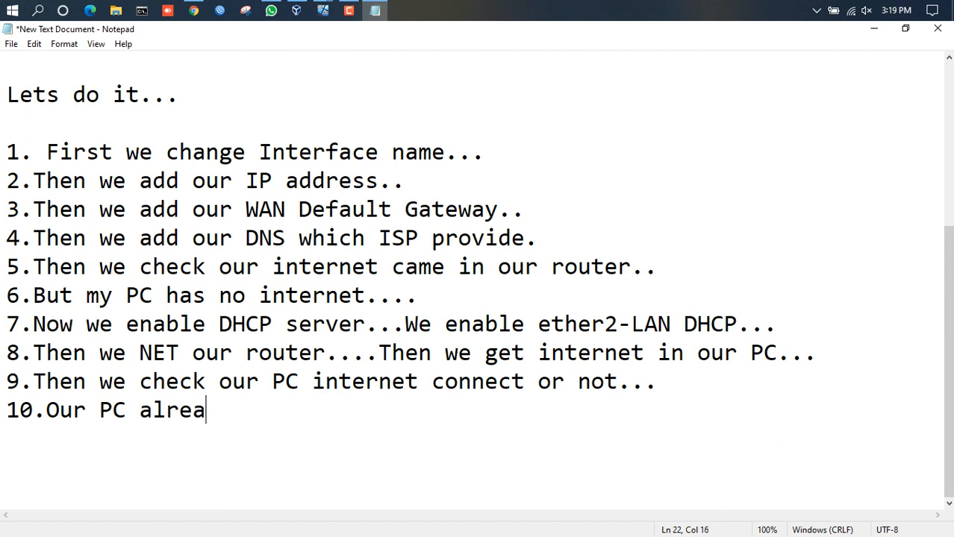
{"action": "type", "text": "dy connected"}
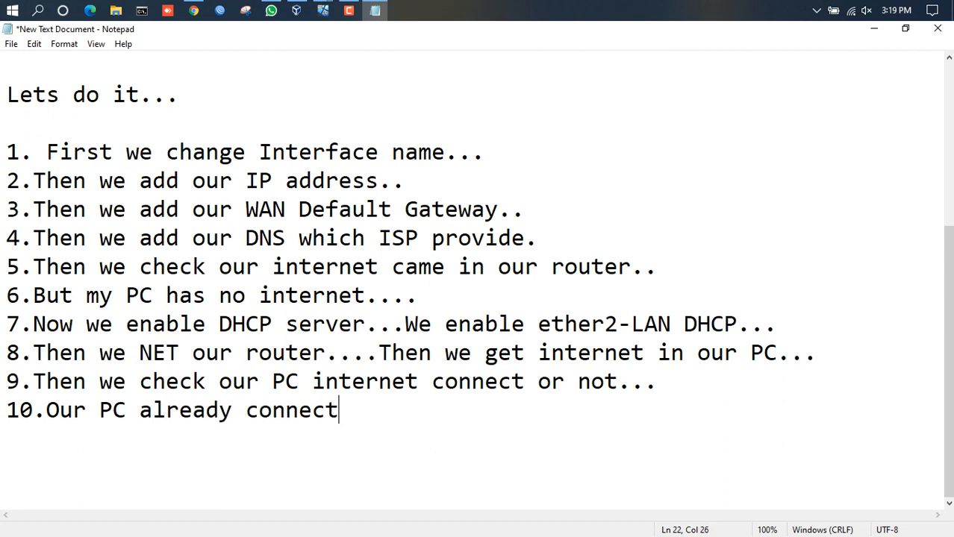
{"action": "type", "text": "w"}
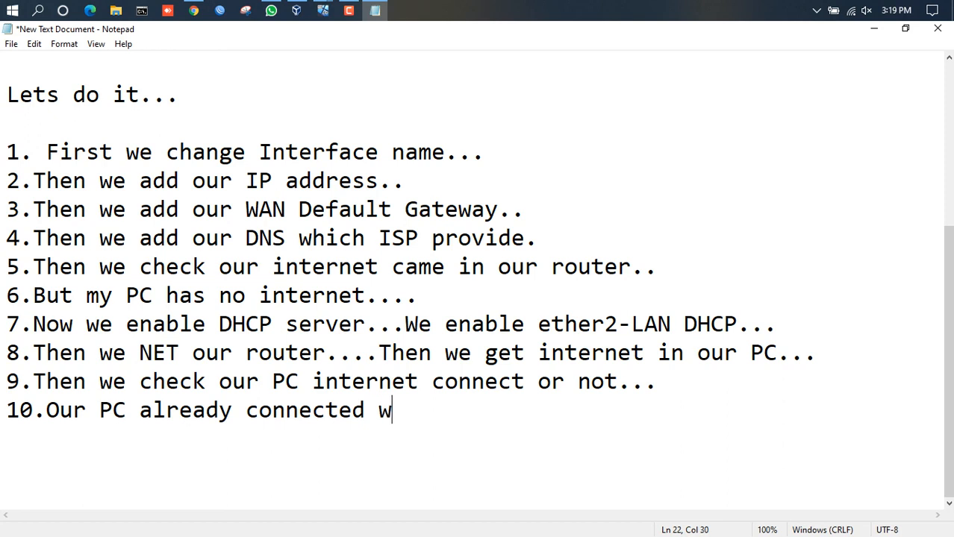
{"action": "type", "text": "ith internet..."}
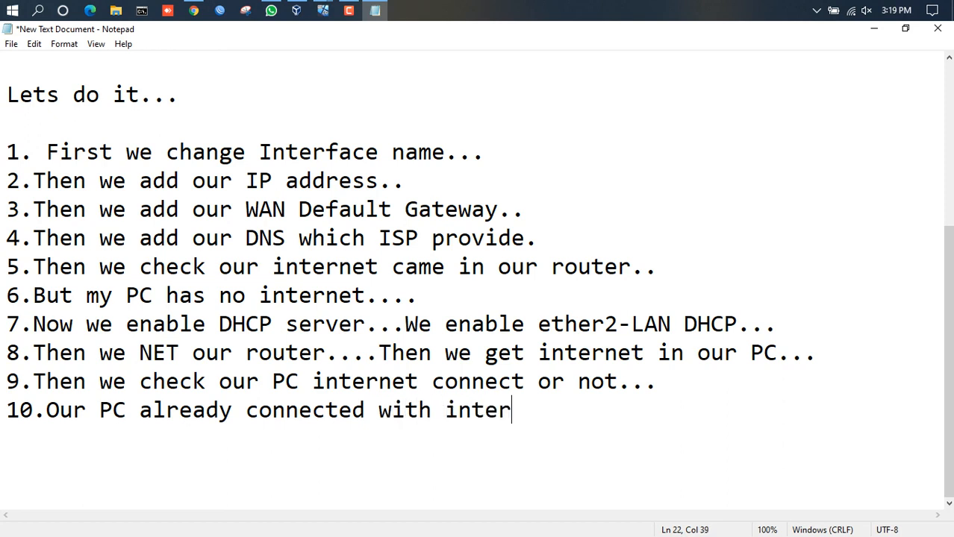
Step: Leave two blank lines below item 10 and write "Thanks for watching my video...."
{"action": "key", "text": "Return"}
{"action": "key", "text": "Return"}
{"action": "key", "text": "Return"}
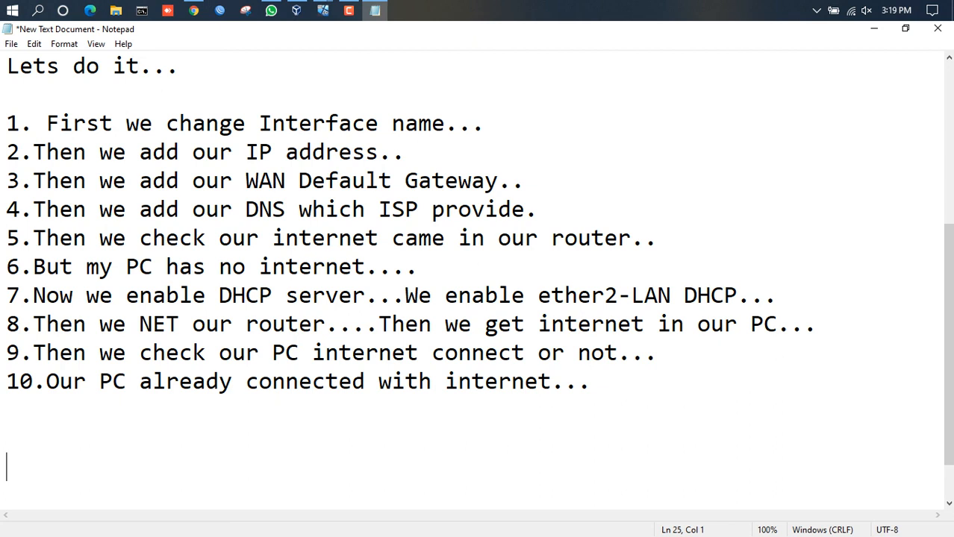
{"action": "type", "text": "Than"}
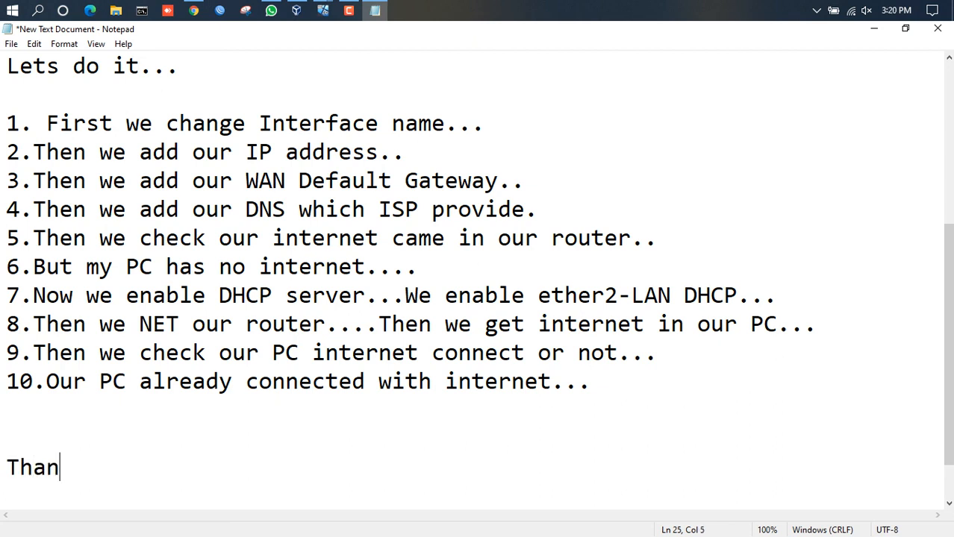
{"action": "type", "text": "ks fo"}
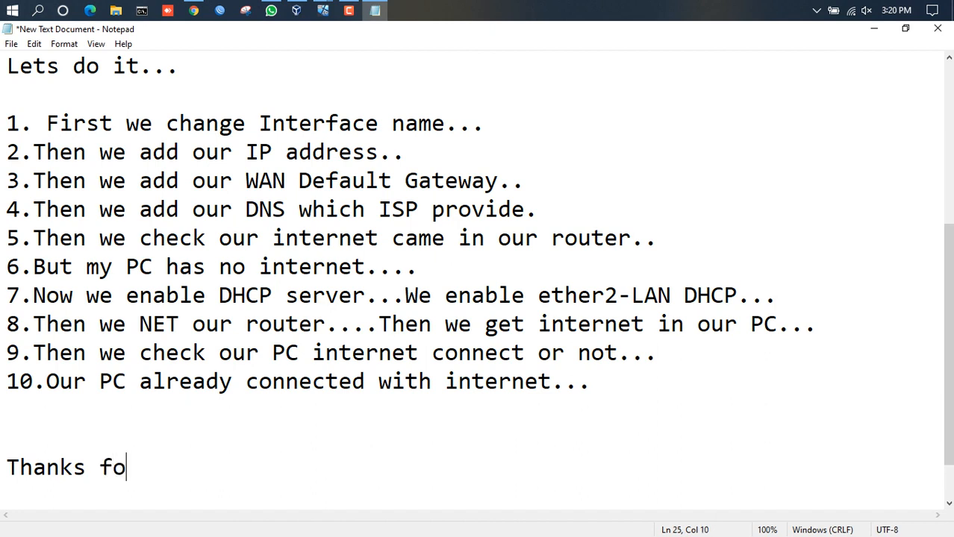
{"action": "type", "text": "r watching "}
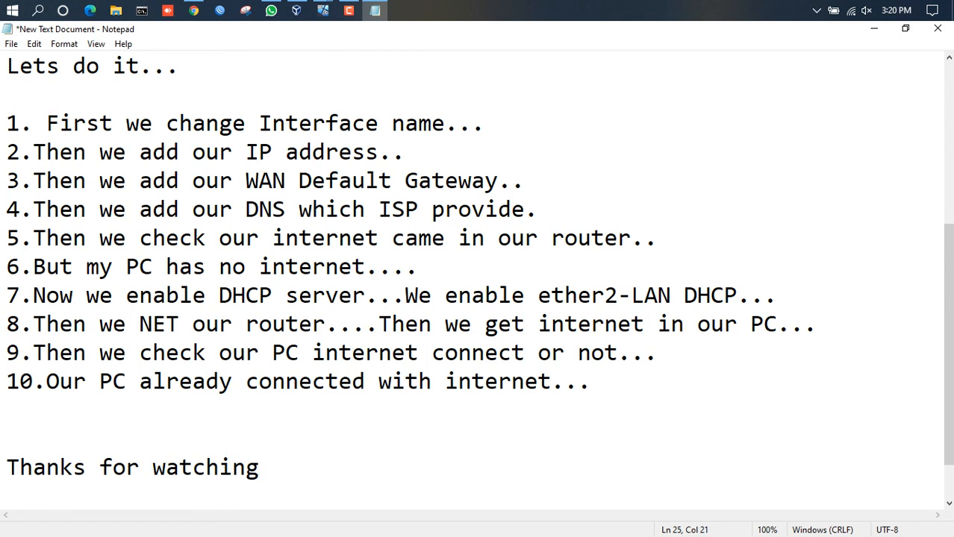
{"action": "type", "text": "my video...."}
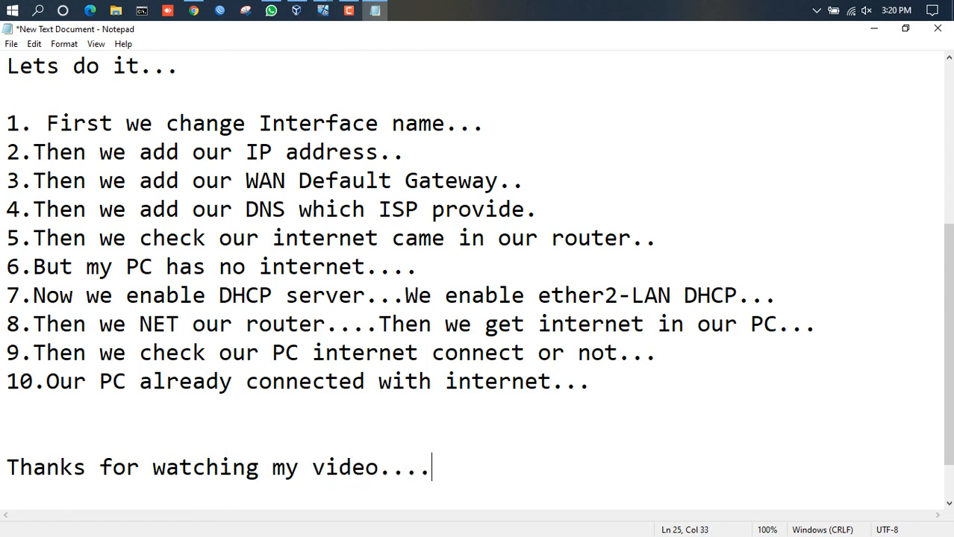
Step: Leave two blank lines below the thanks and write "If any problem to configure Mikrotik router then comment my video"
{"action": "key", "text": "Return"}
{"action": "key", "text": "Return"}
{"action": "key", "text": "Return"}
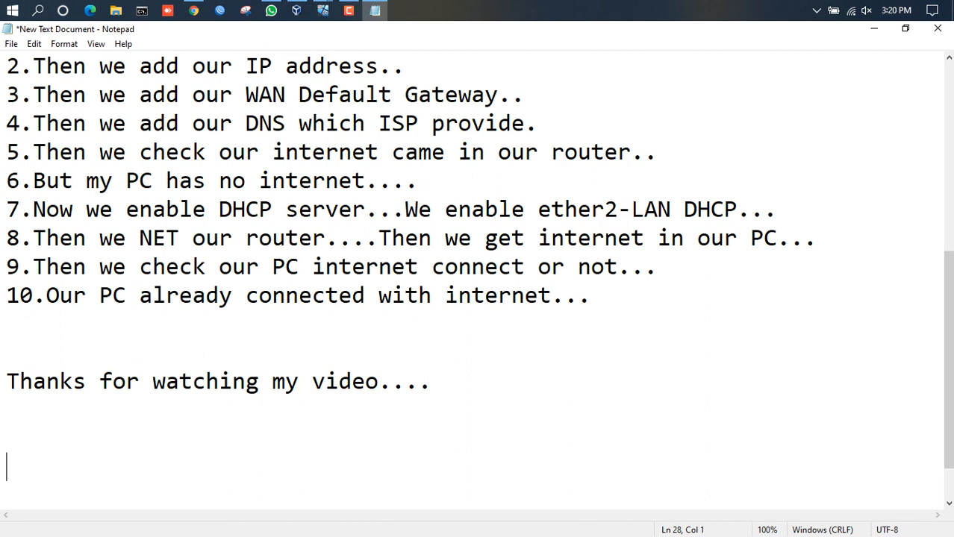
{"action": "type", "text": "IF"}
{"action": "key", "text": "BackSpace"}
{"action": "key", "text": "BackSpace"}
{"action": "type", "text": "f any "}
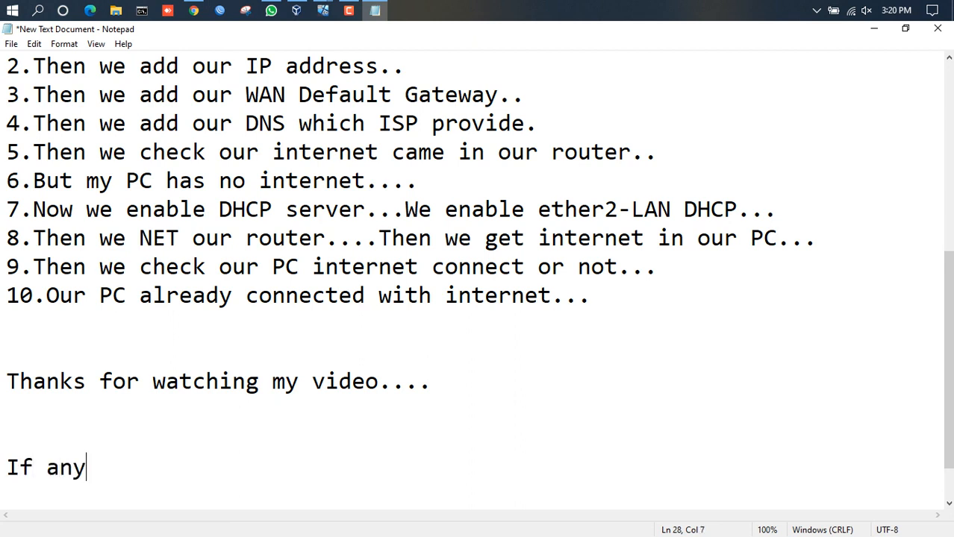
{"action": "type", "text": "probl"}
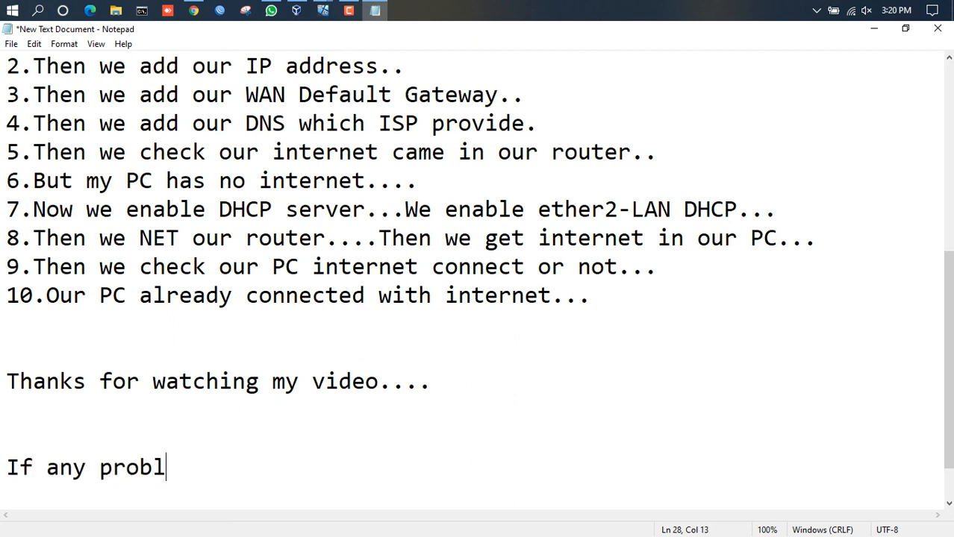
{"action": "type", "text": "em to co"}
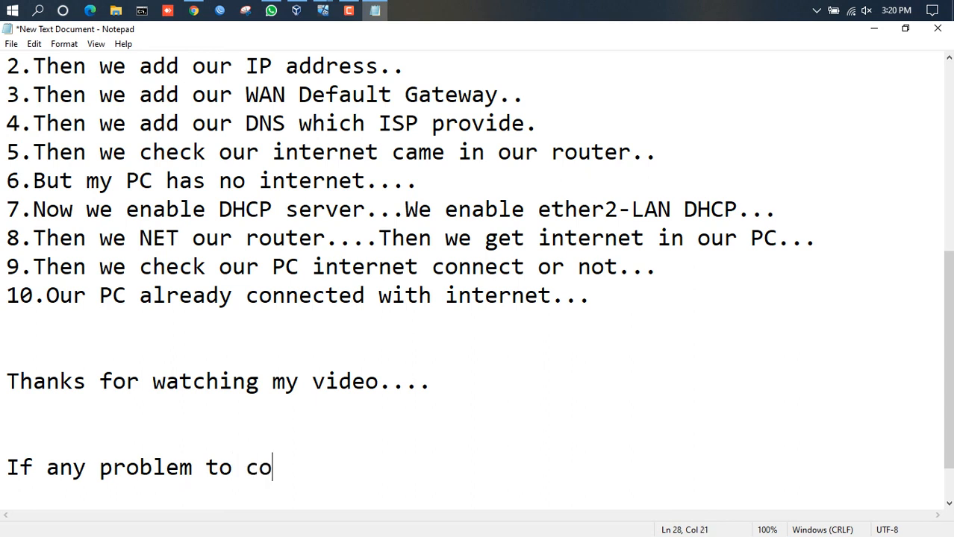
{"action": "type", "text": "nfigure "}
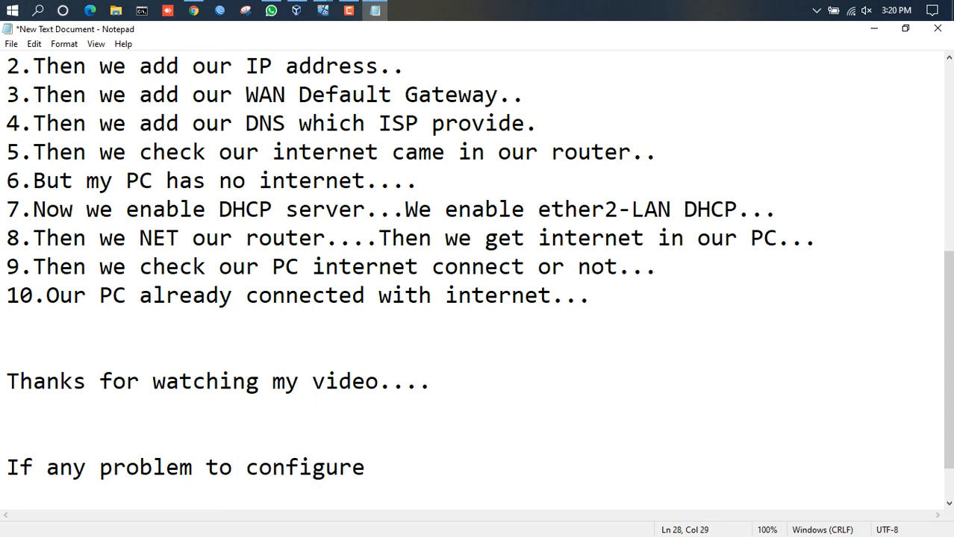
{"action": "type", "text": "Mik"}
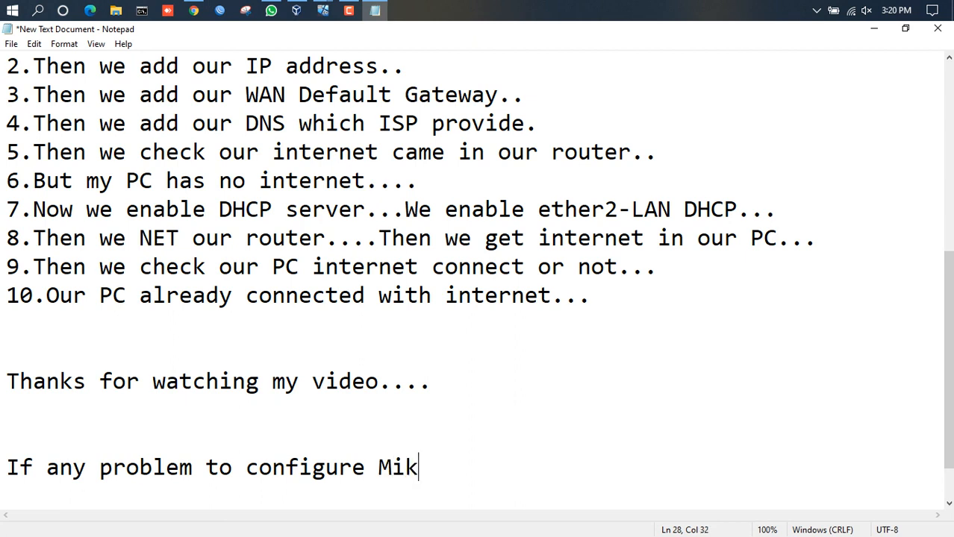
{"action": "type", "text": "rotik rou"}
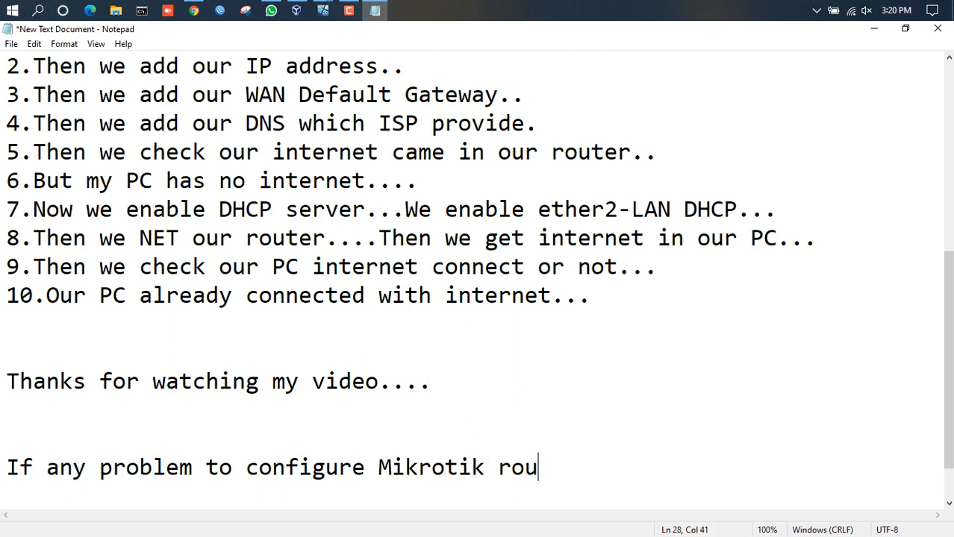
{"action": "type", "text": "ter the"}
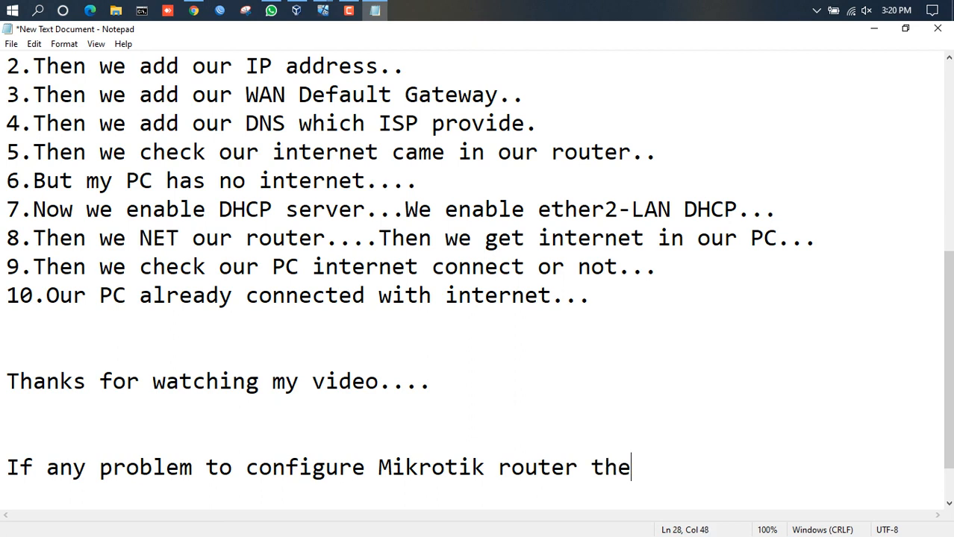
{"action": "type", "text": "n comment"}
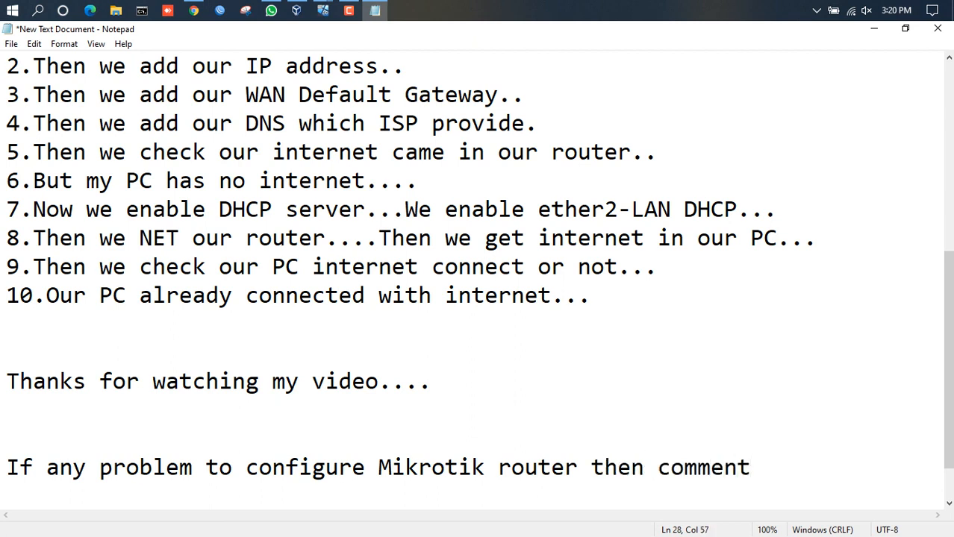
{"action": "type", "text": " my video"}
Step: Add the closing line "i want to help you..." directly beneath the sentence about commenting
{"action": "key", "text": "Return"}
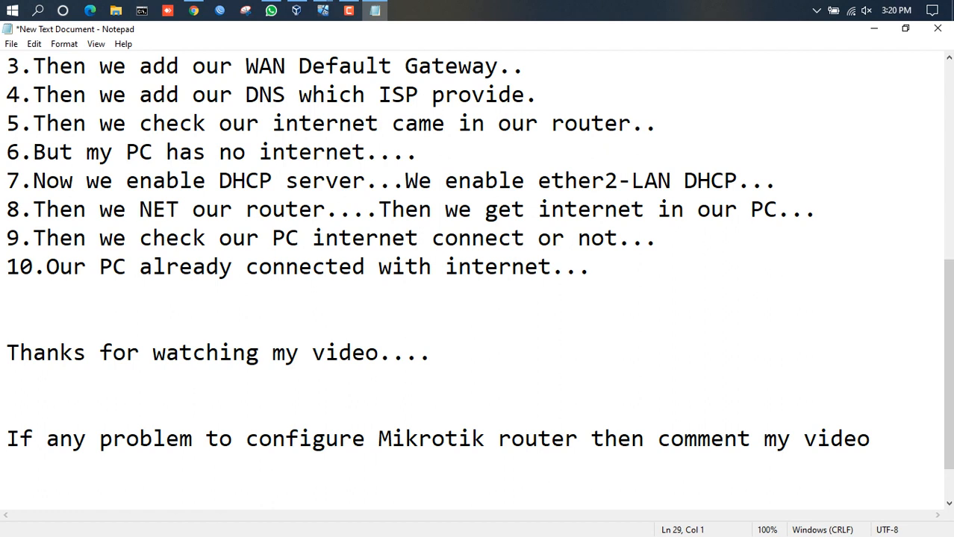
{"action": "type", "text": "i want"}
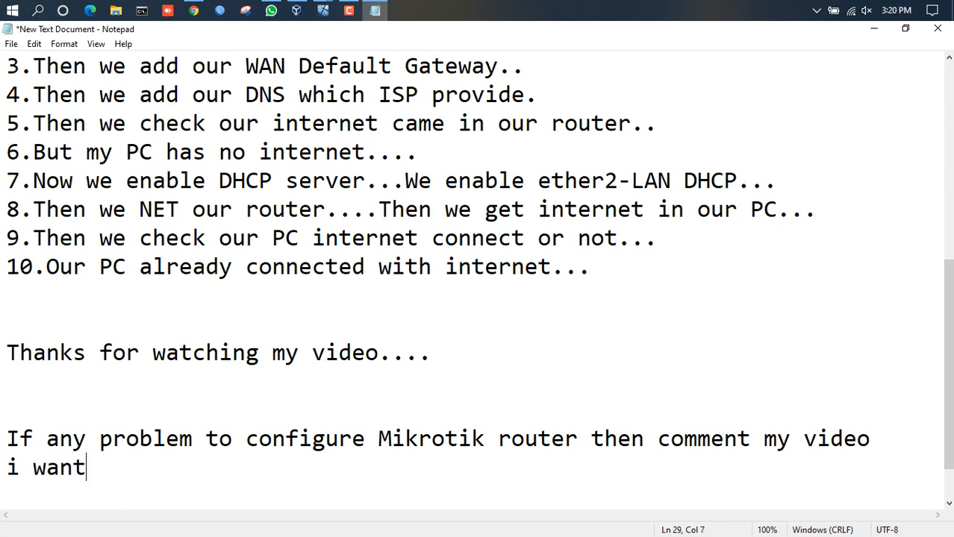
{"action": "type", "text": " to h"}
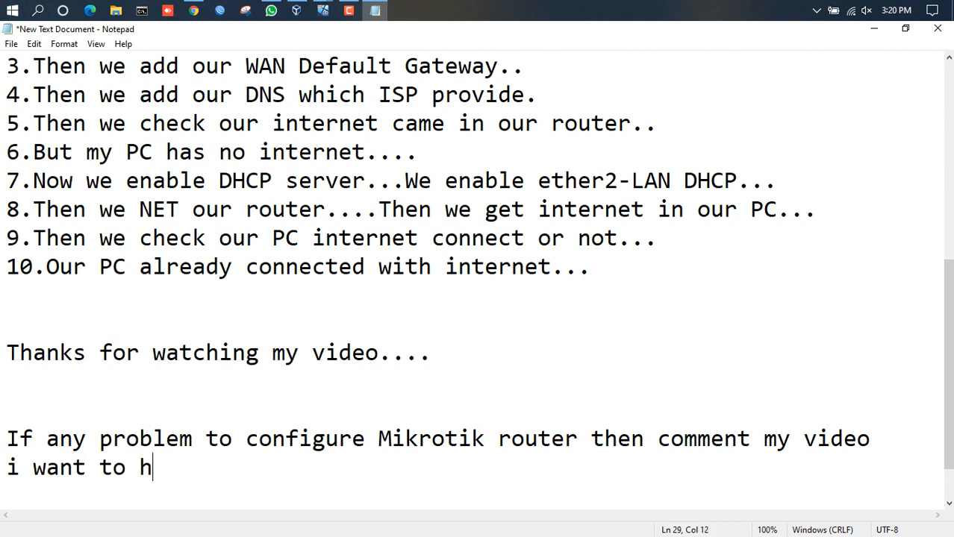
{"action": "type", "text": "elp yo"}
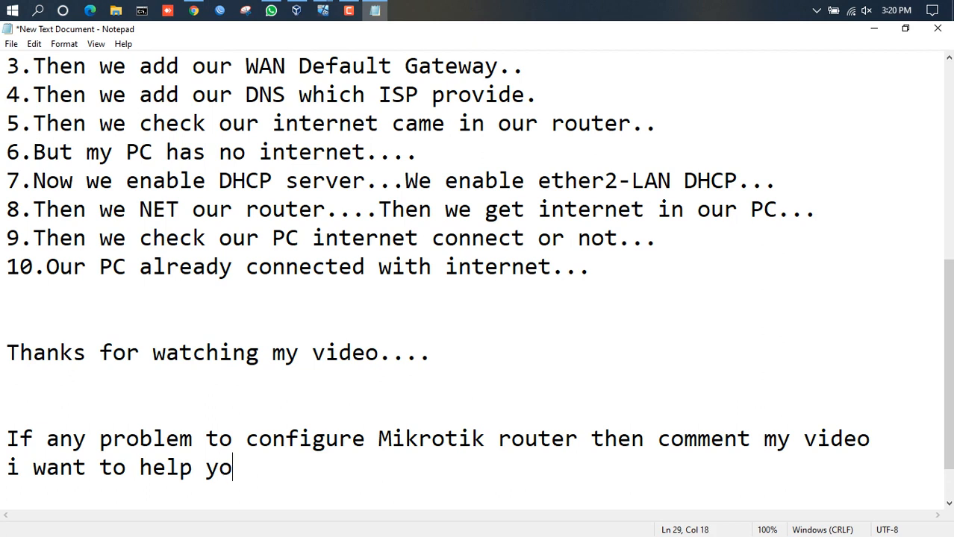
{"action": "type", "text": "u..."}
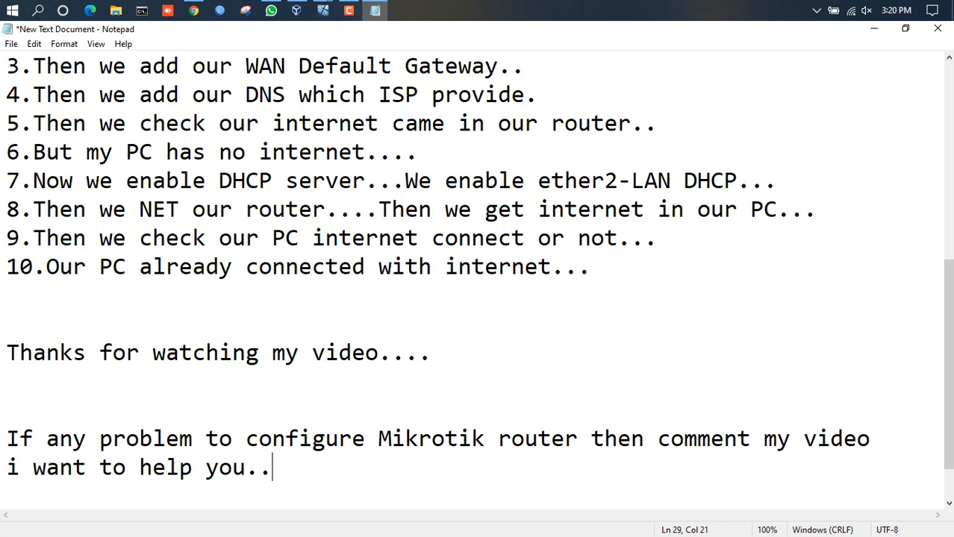